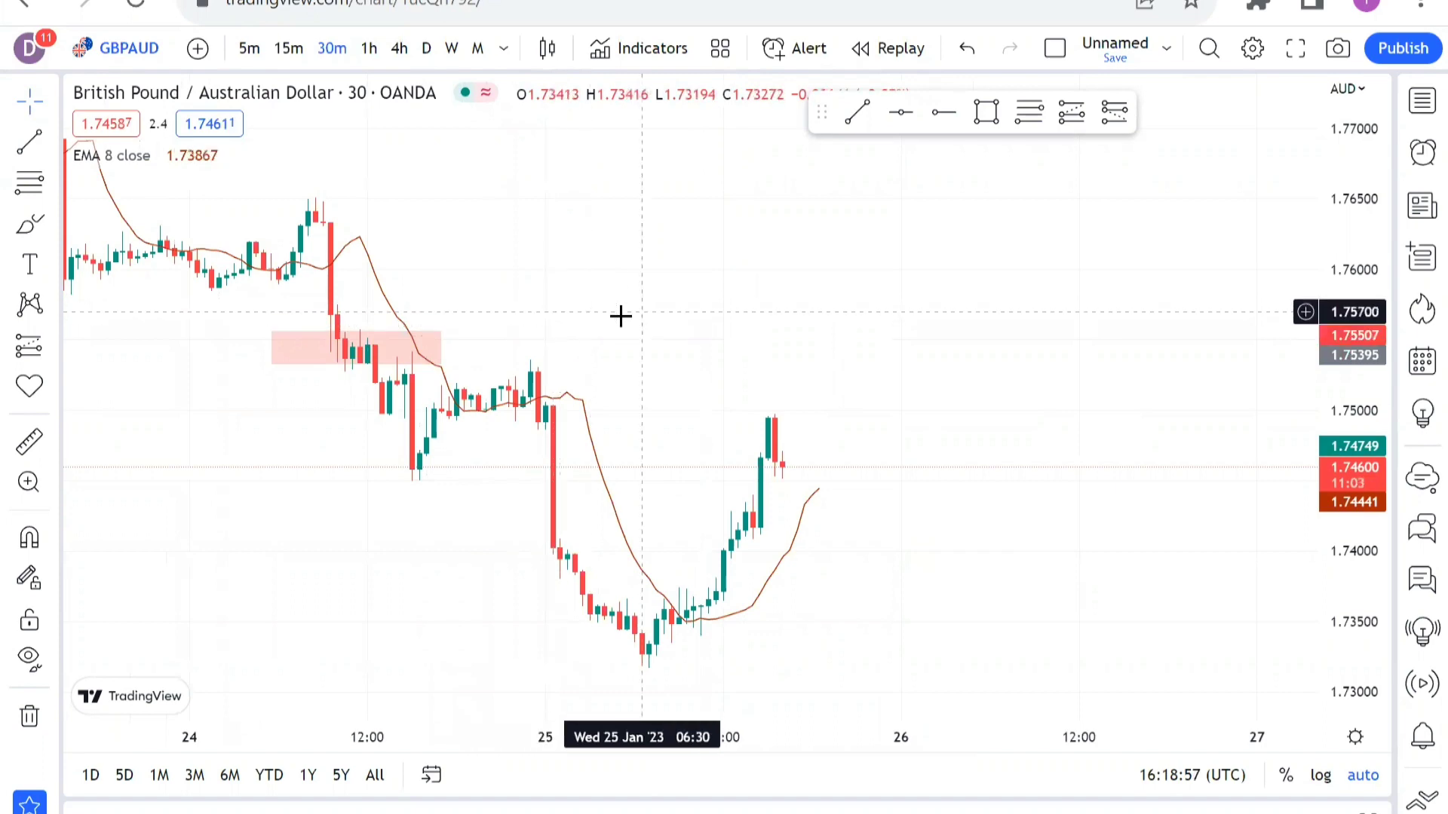
Switch the GBPAUD chart to the daily timeframe and delete the old Fibonacci drawing beside the December highs
drag(611, 319, 481, 319)
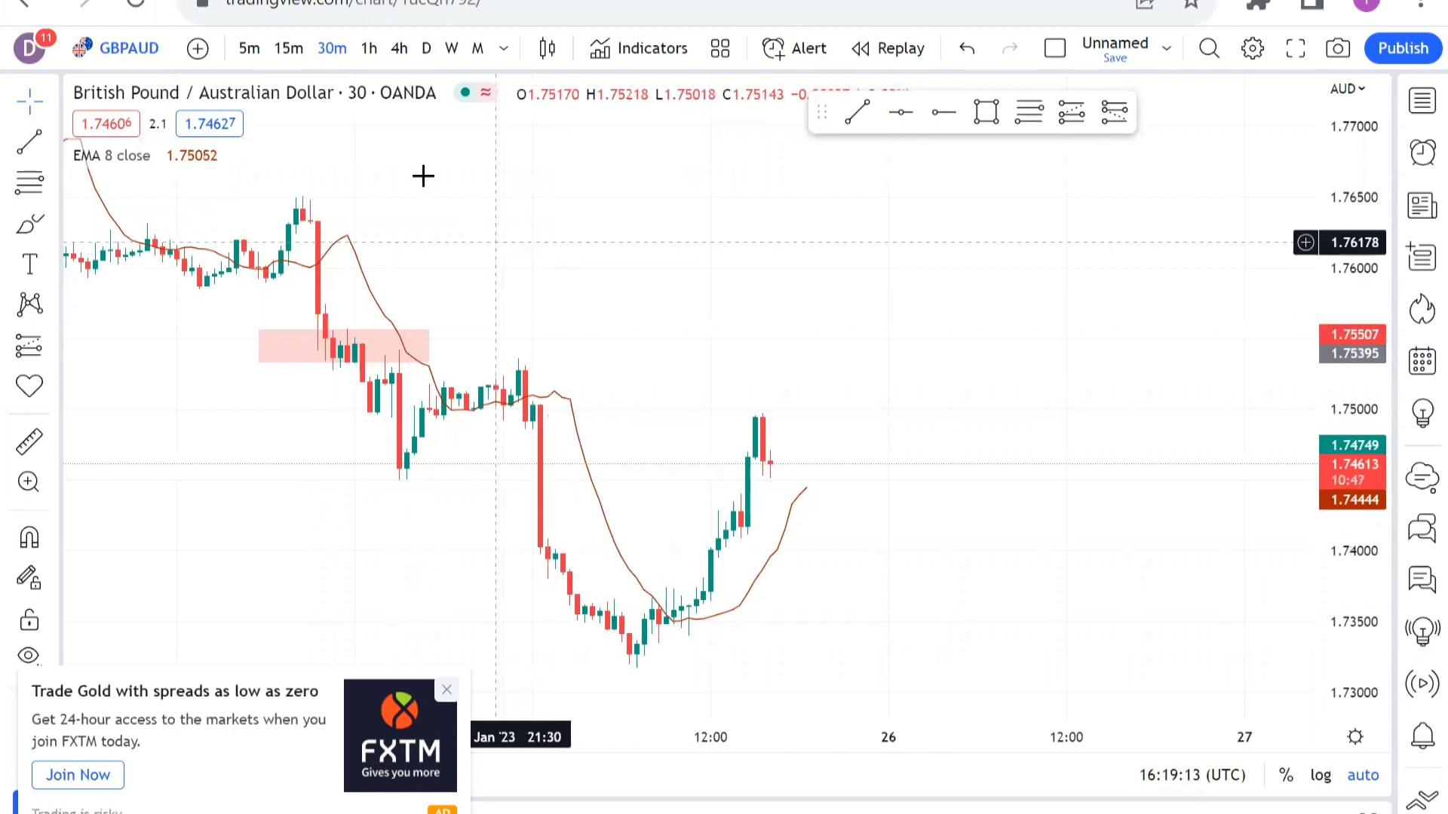
click(427, 50)
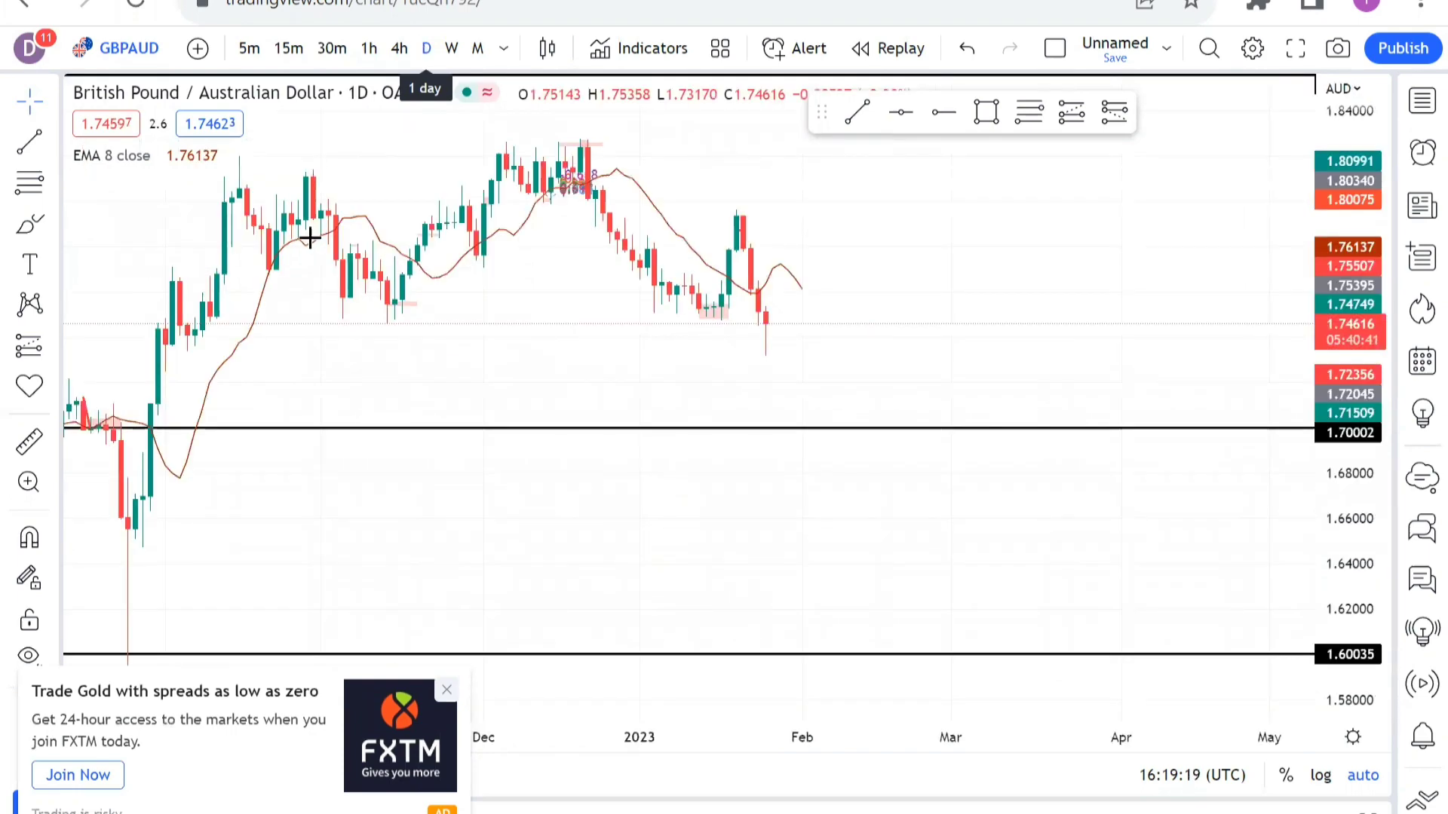
scroll(314, 279, up, 3)
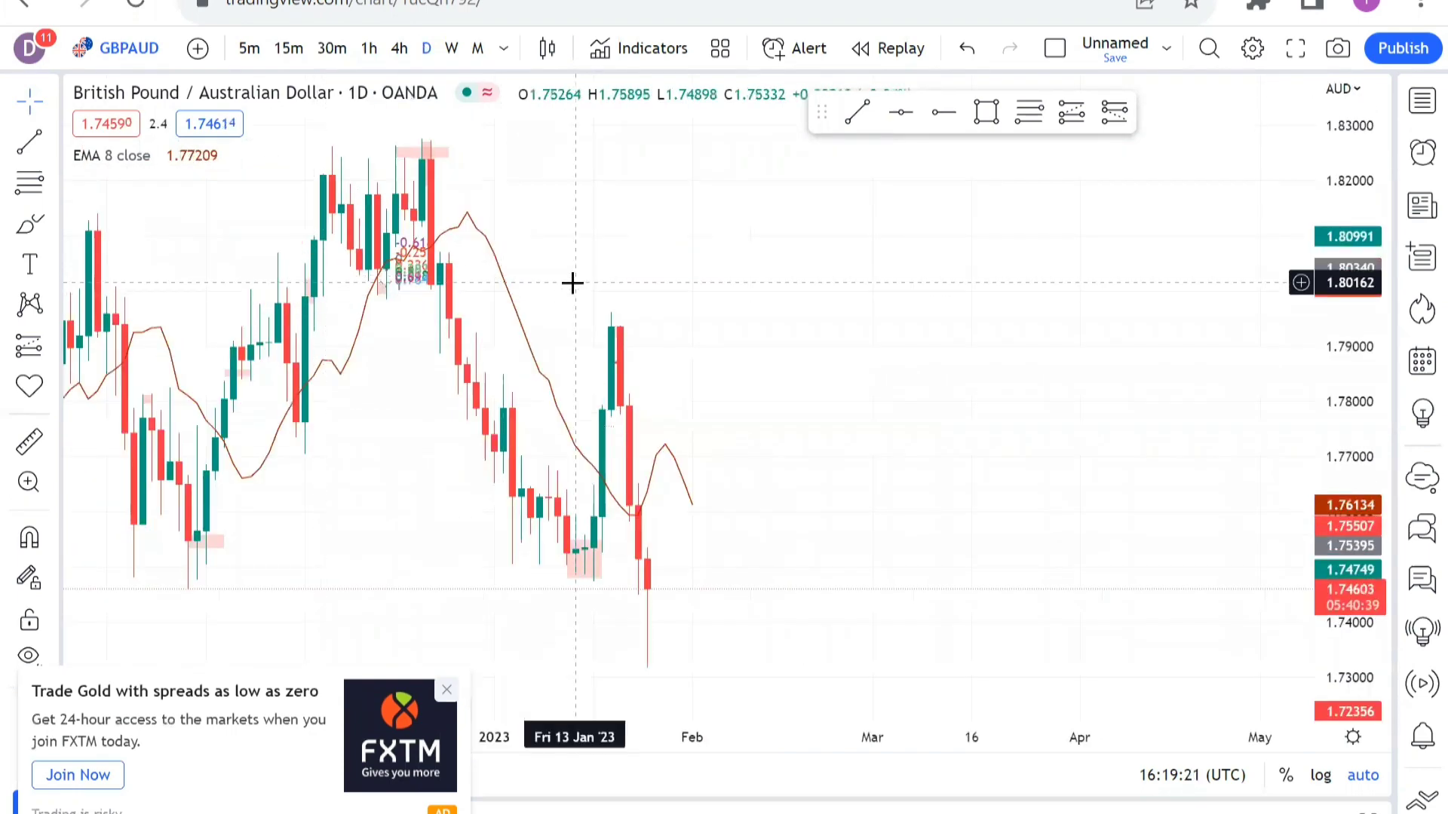
click(407, 277)
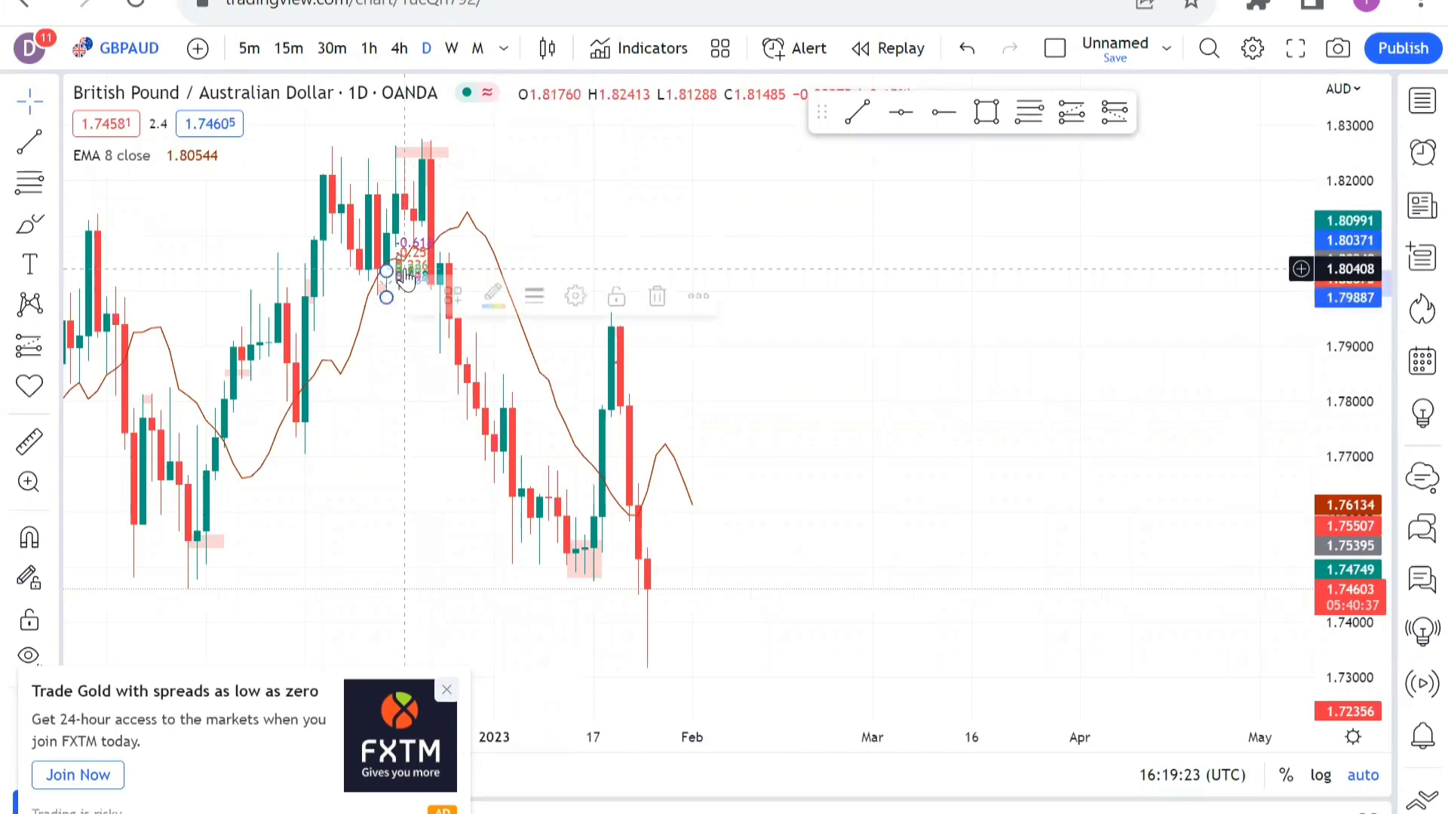
click(663, 295)
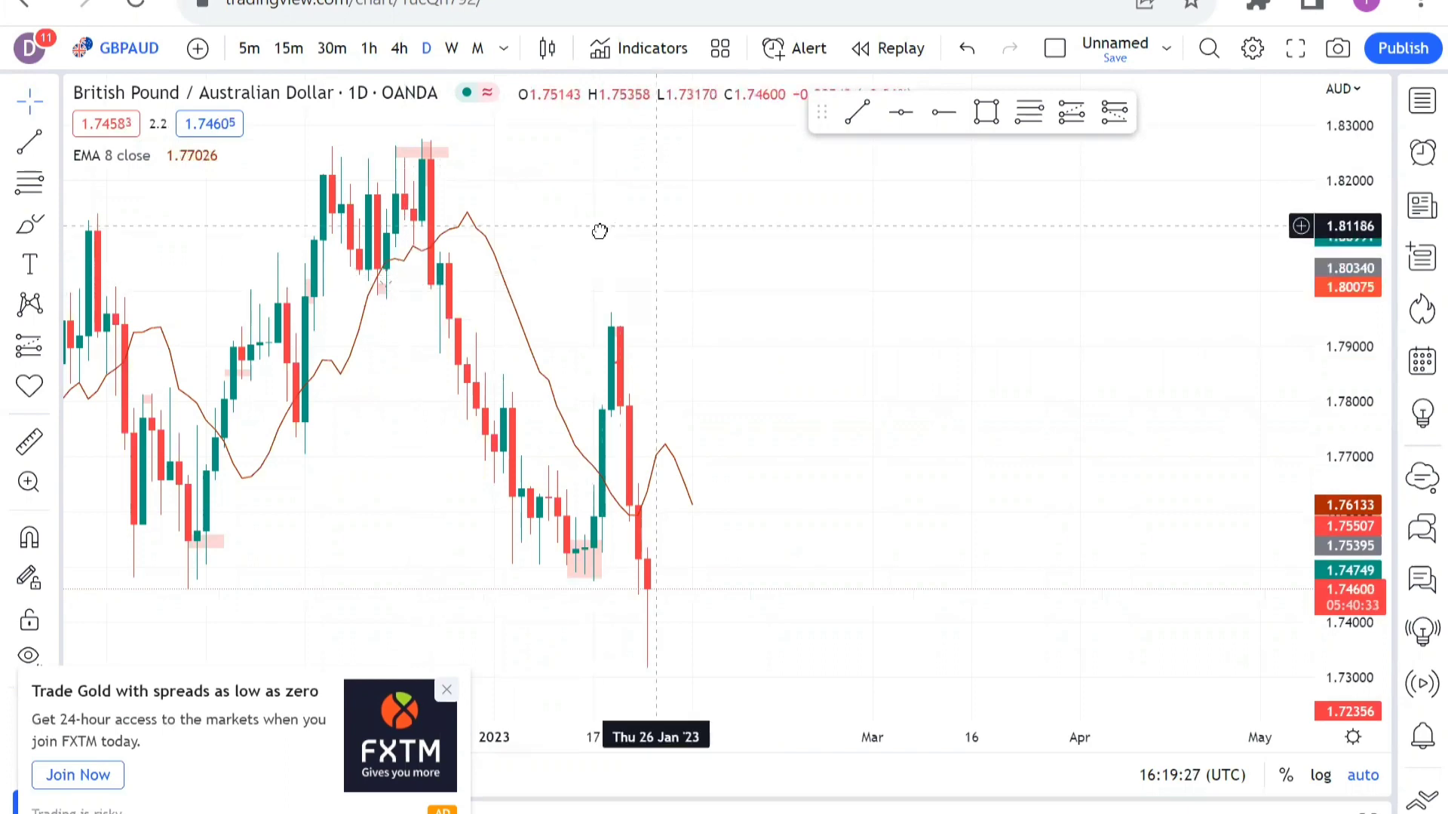
Try to mark the pull-back with a trend line starting beside the December high, and delete the line
drag(598, 233, 511, 246)
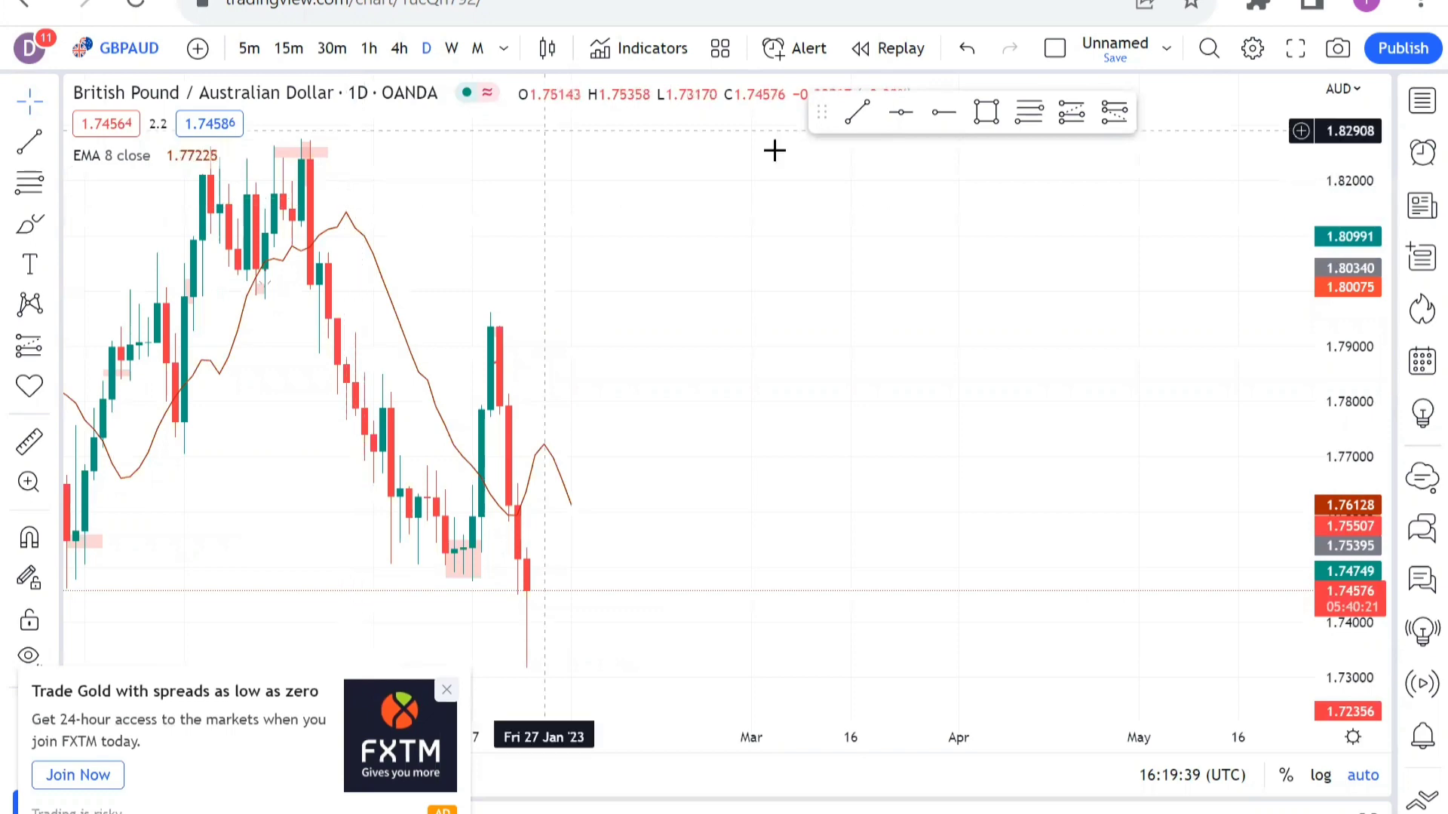
click(853, 122)
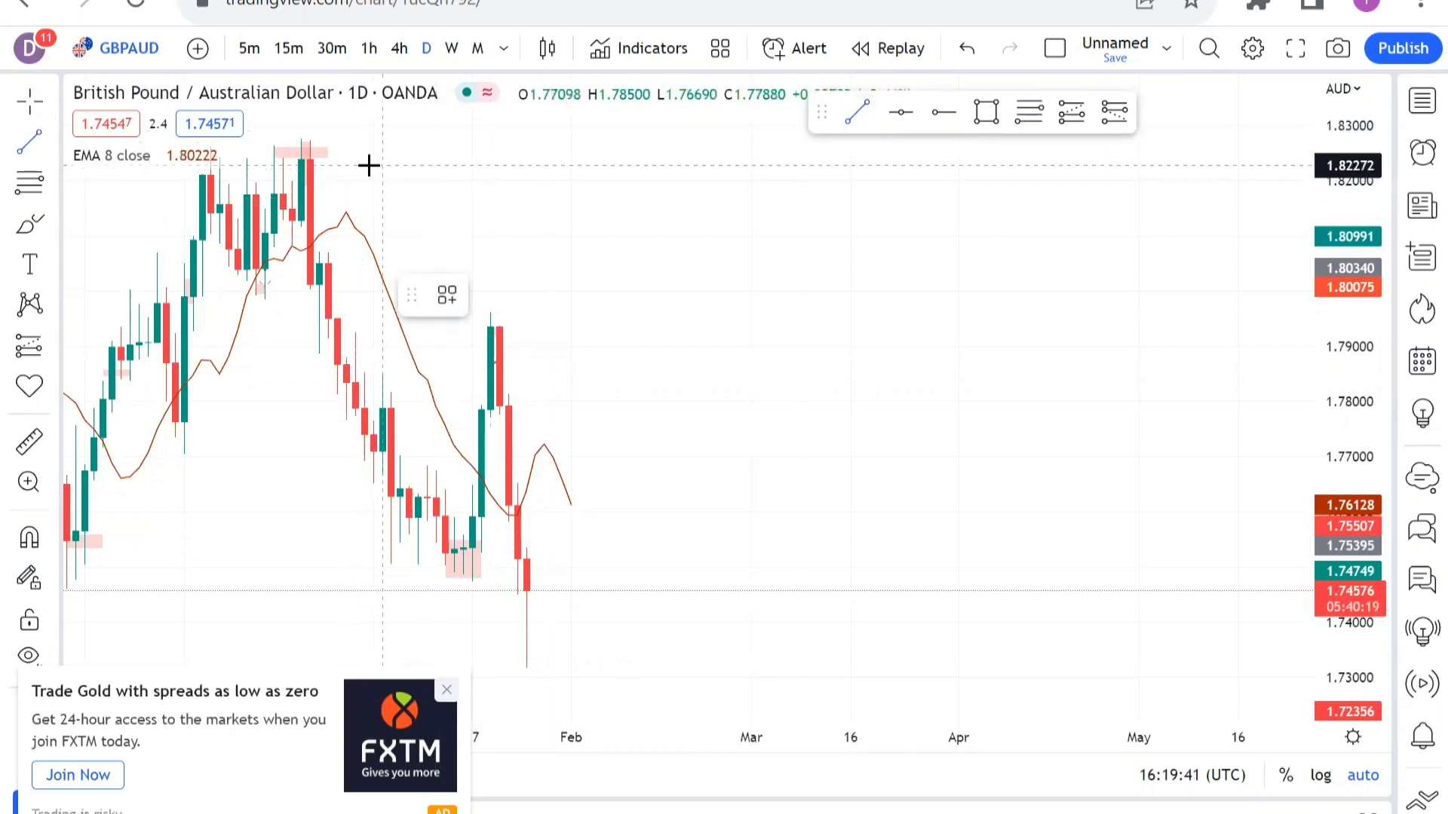
click(337, 163)
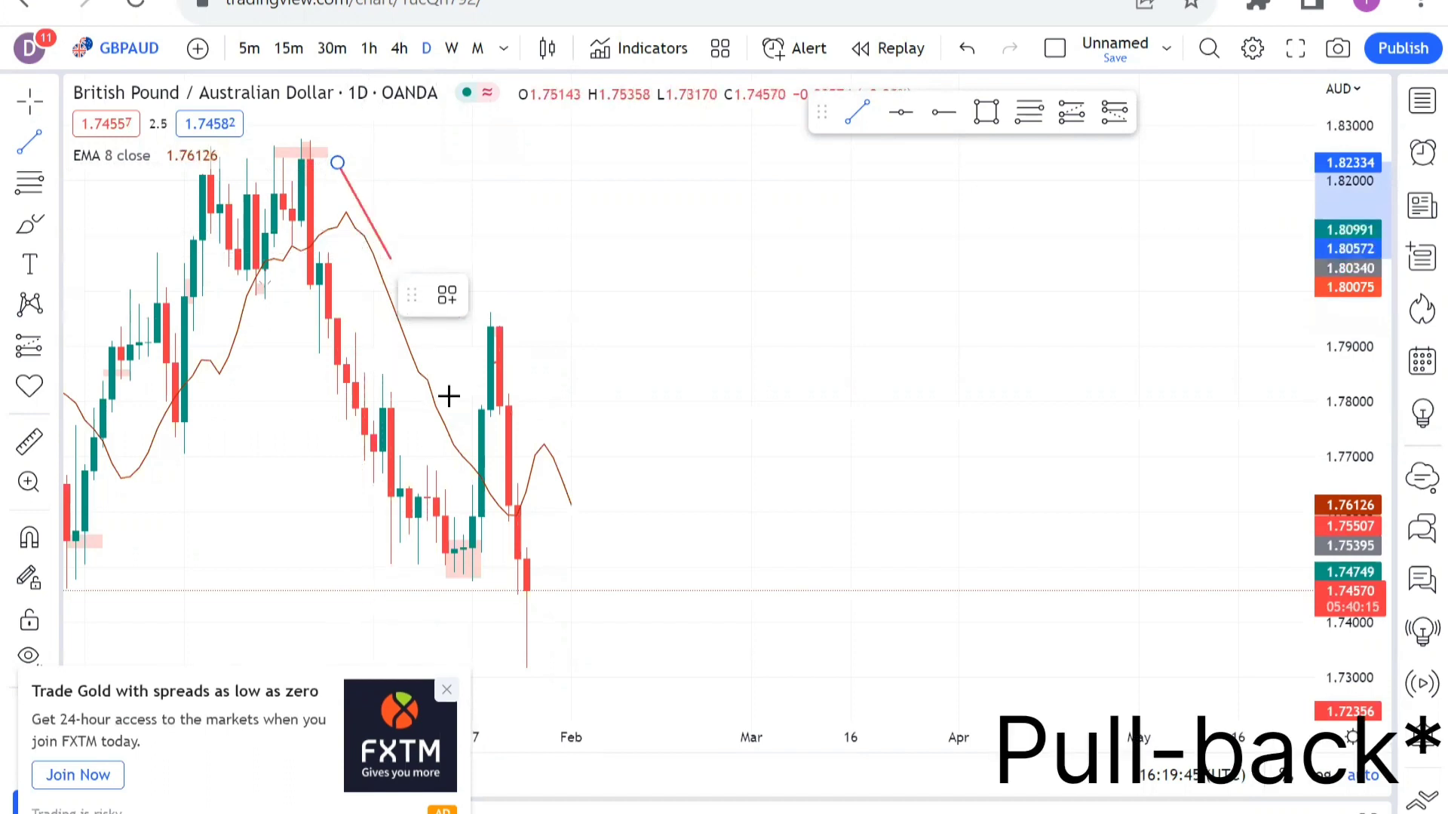
click(501, 337)
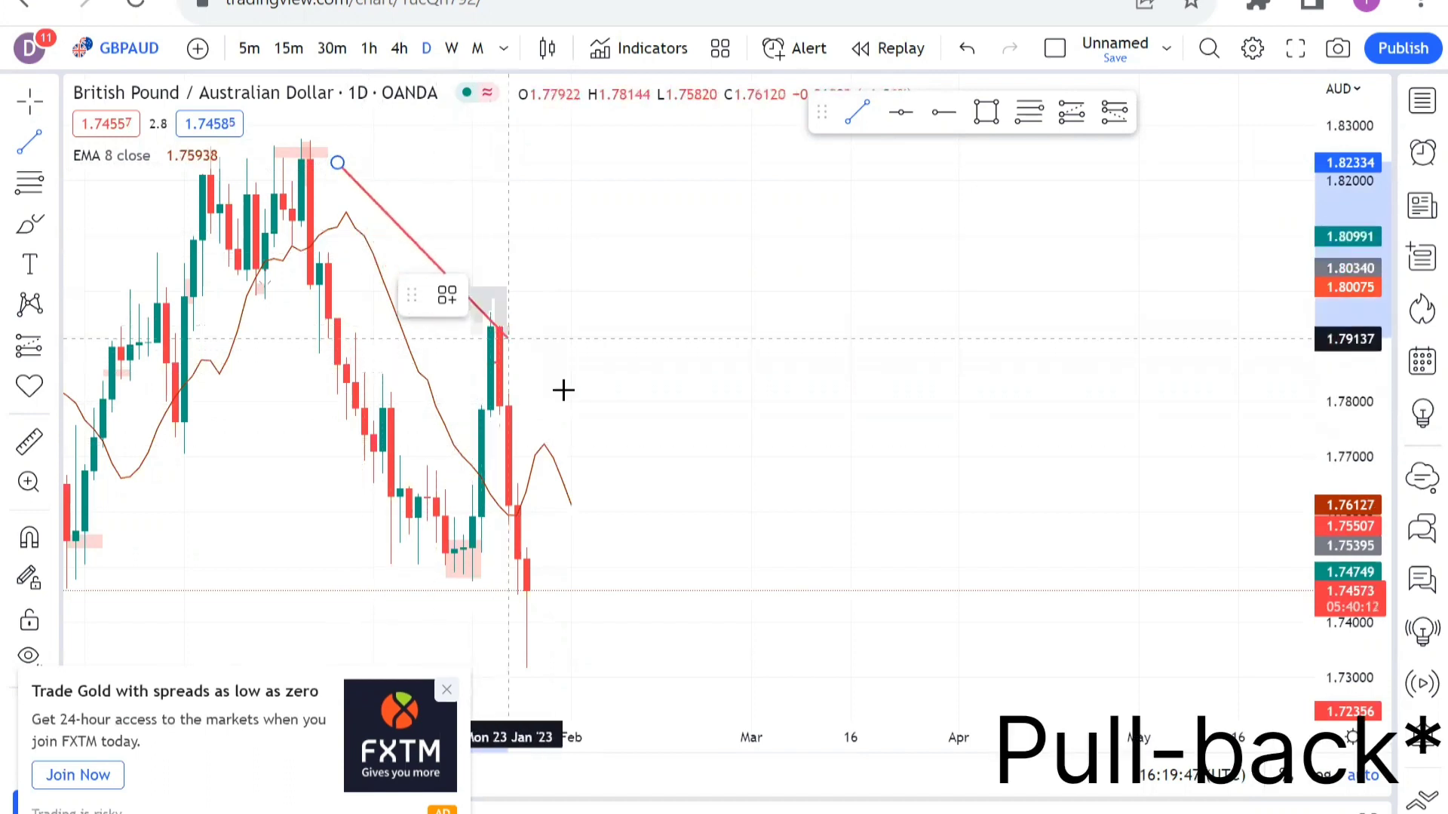
click(507, 440)
click(643, 214)
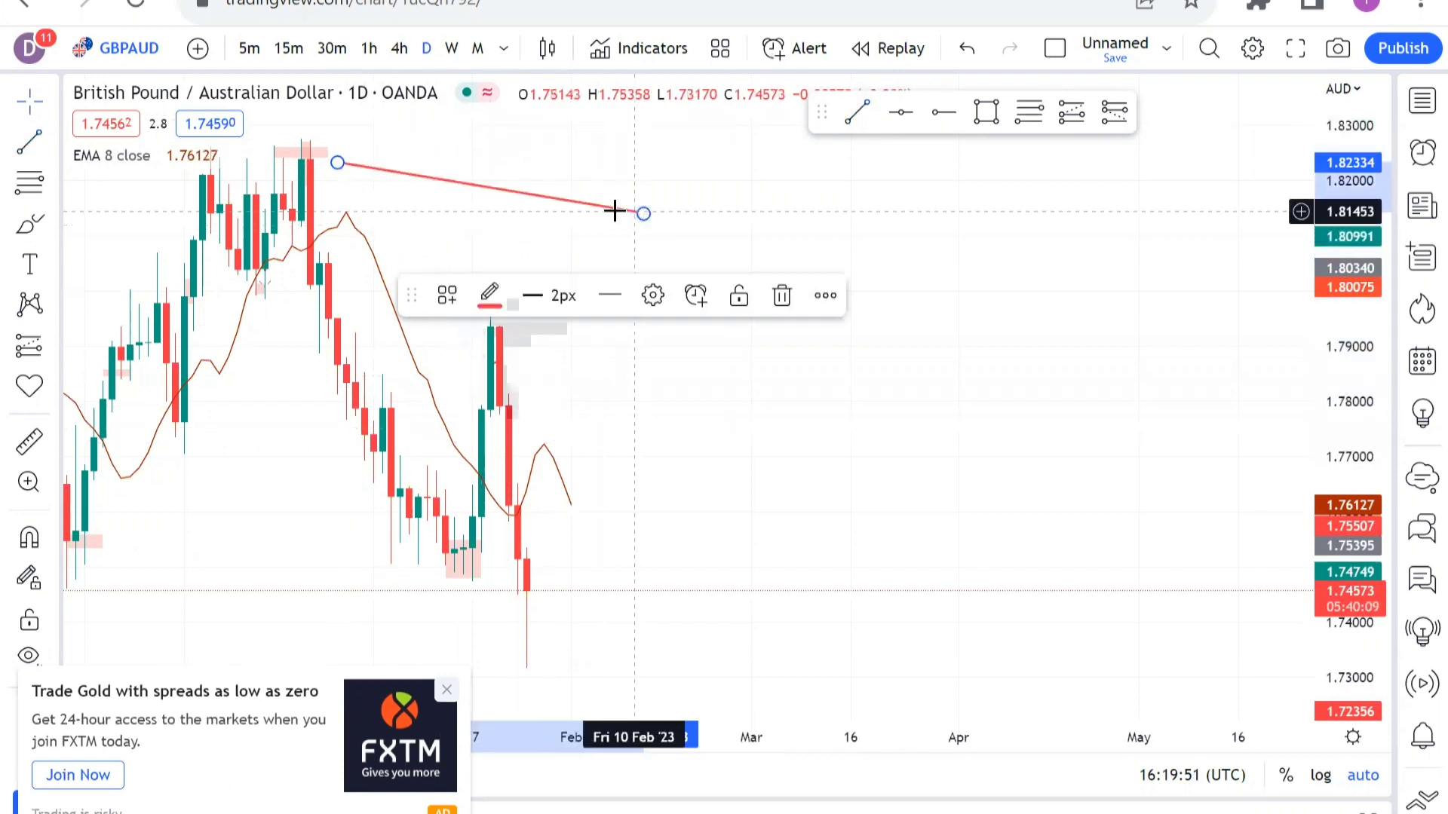
click(782, 296)
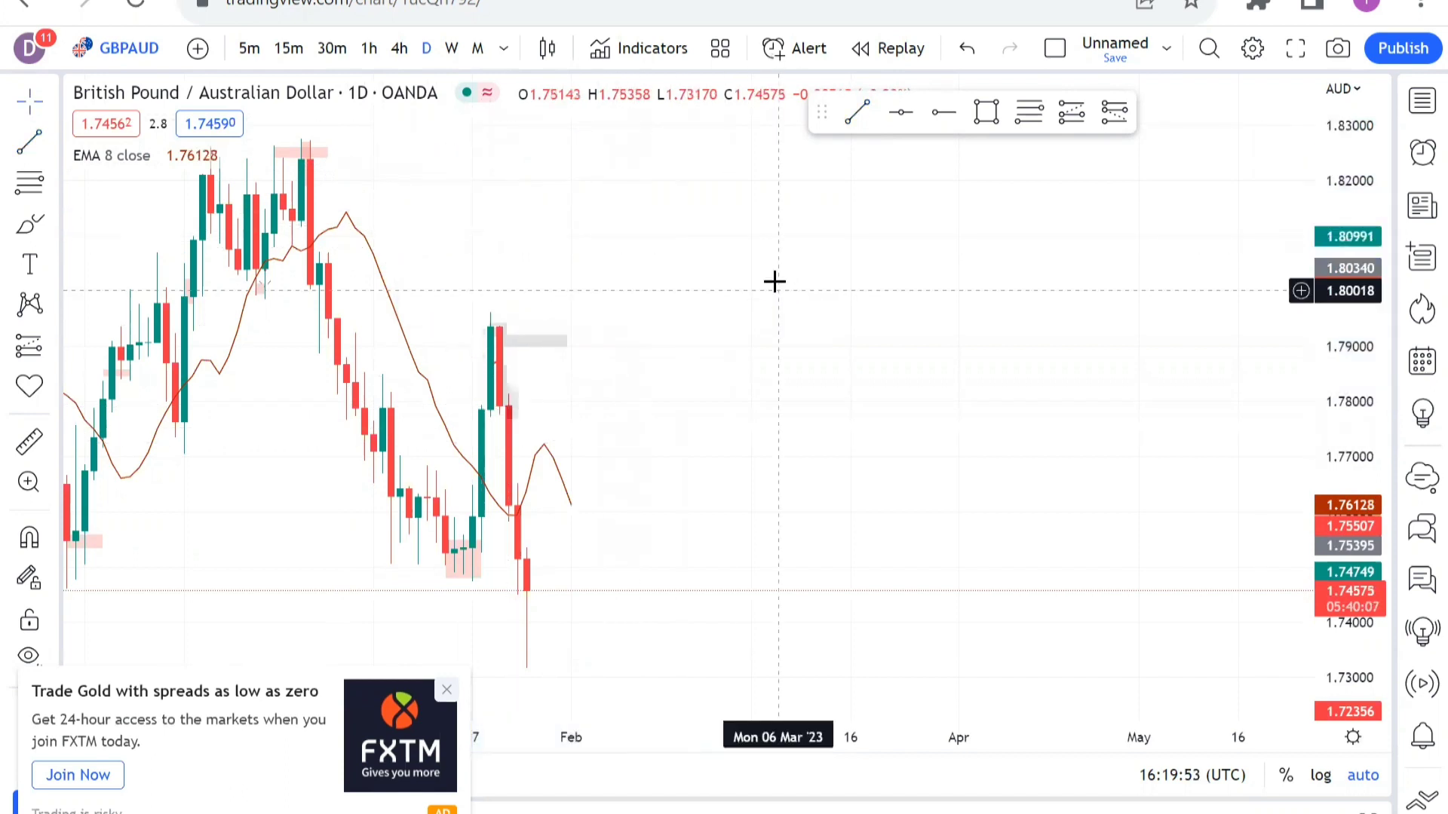
Draw a Fibonacci retracement from the December high at about 1.82744 down to about 1.74958, and delete it
click(1030, 113)
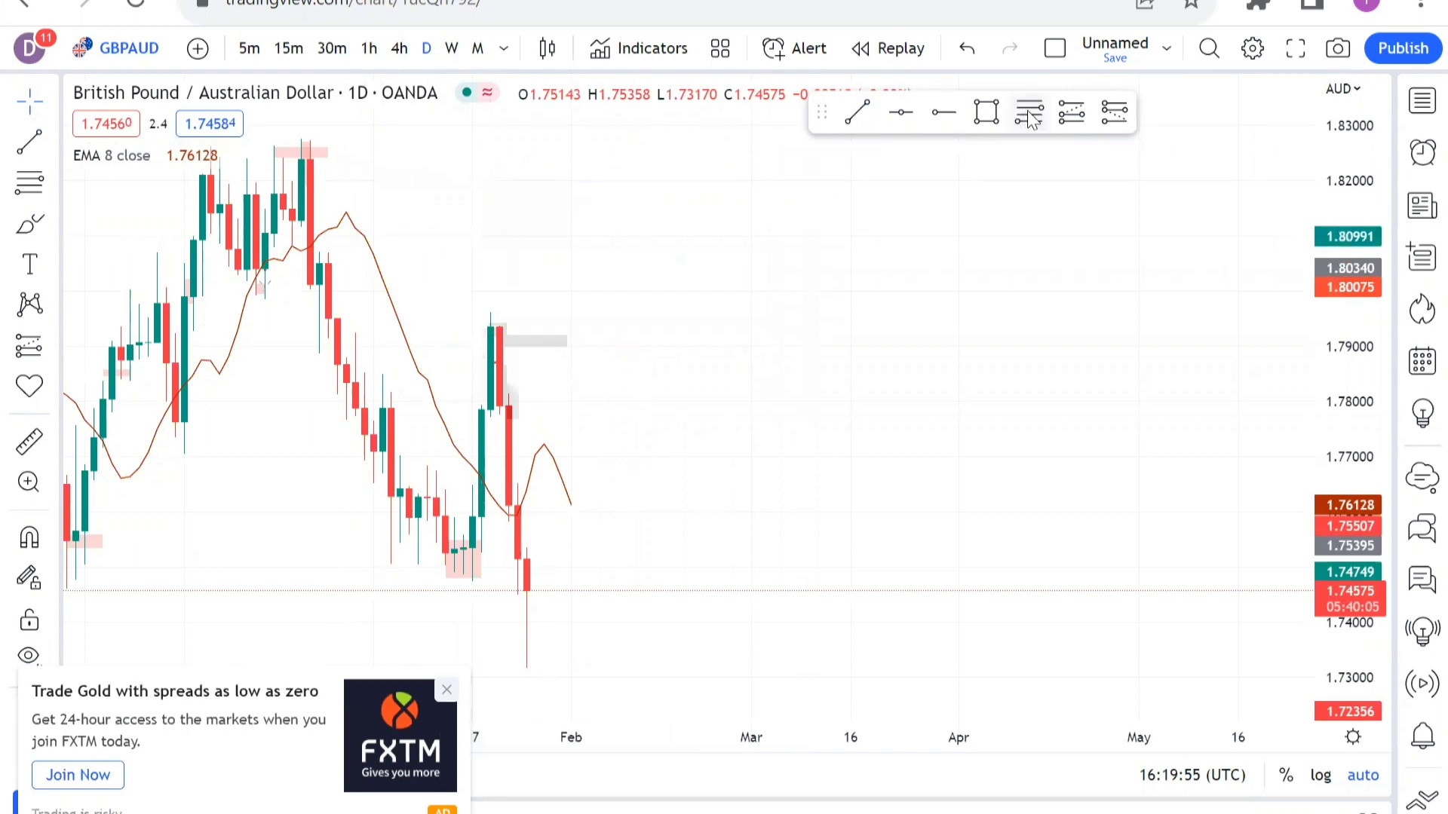
click(307, 140)
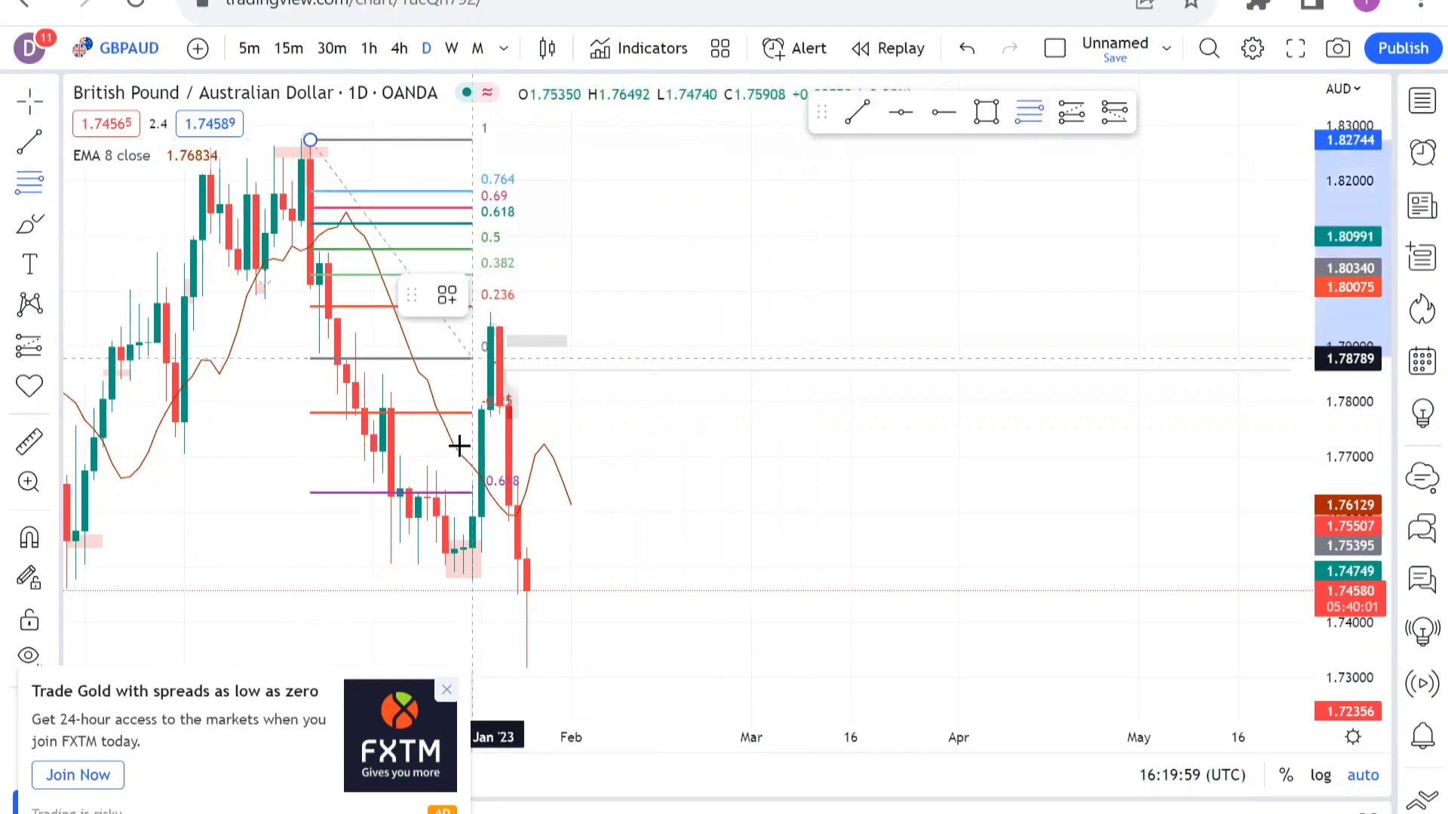
click(532, 570)
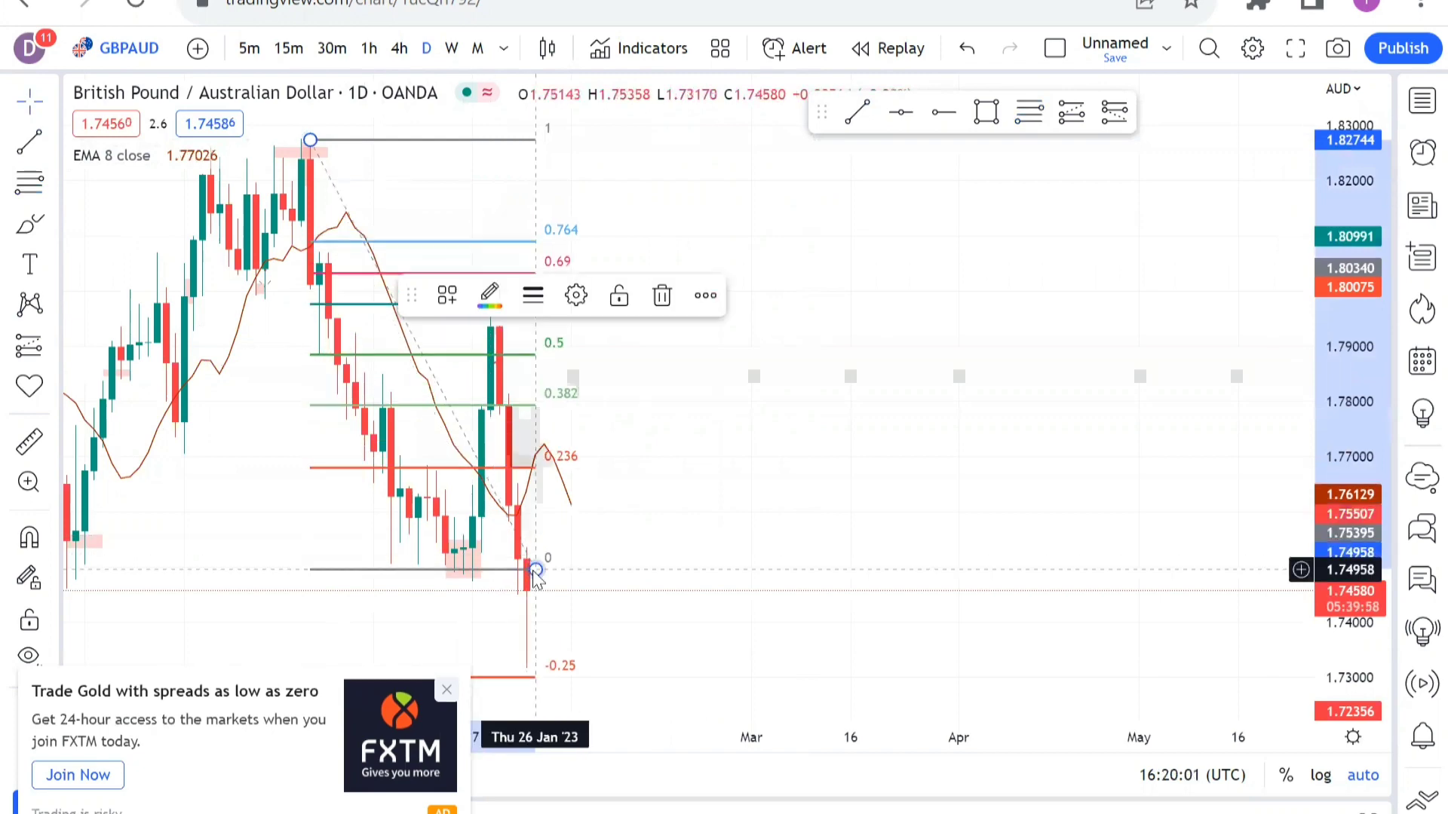
click(598, 391)
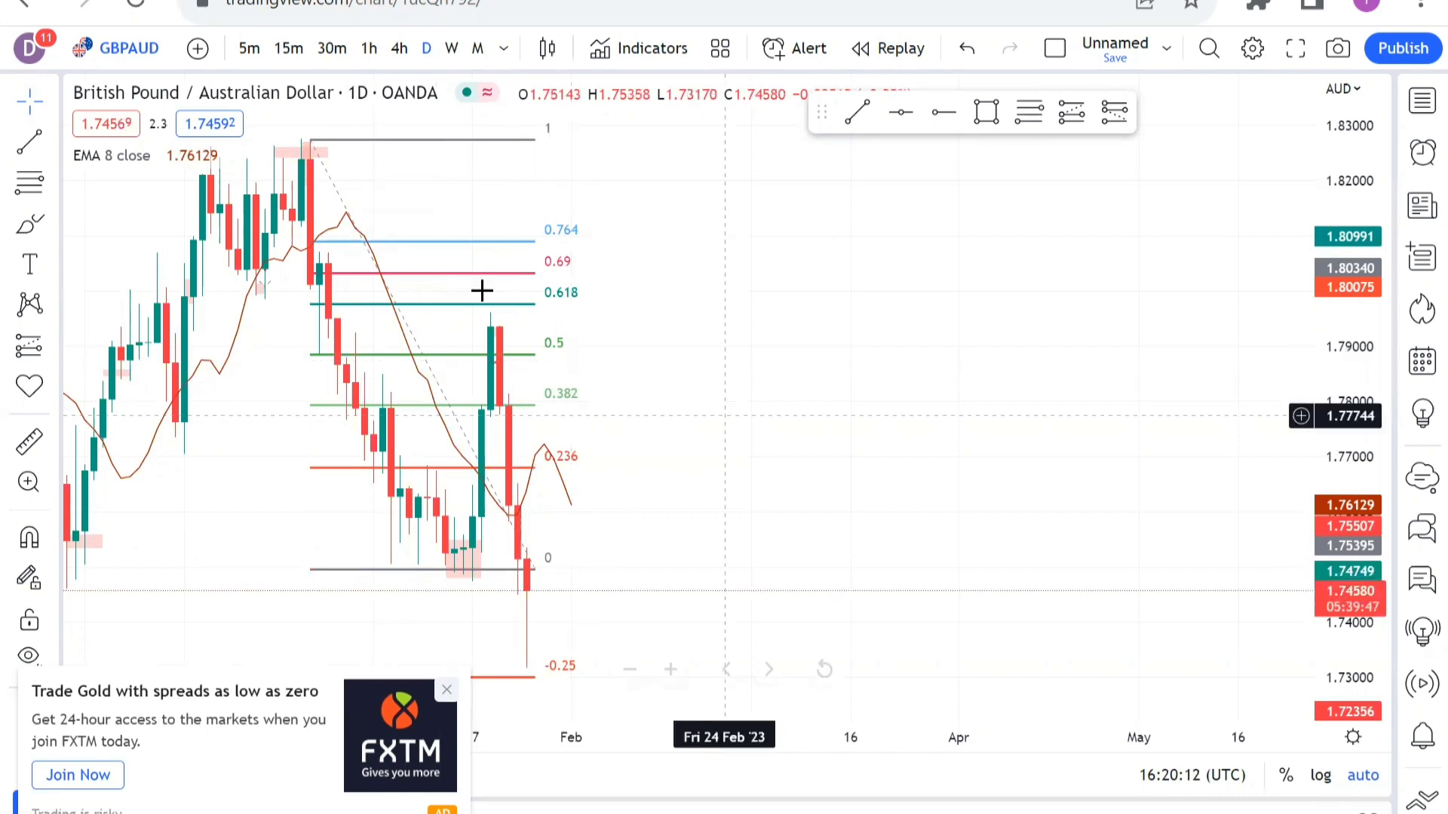
click(427, 357)
click(656, 297)
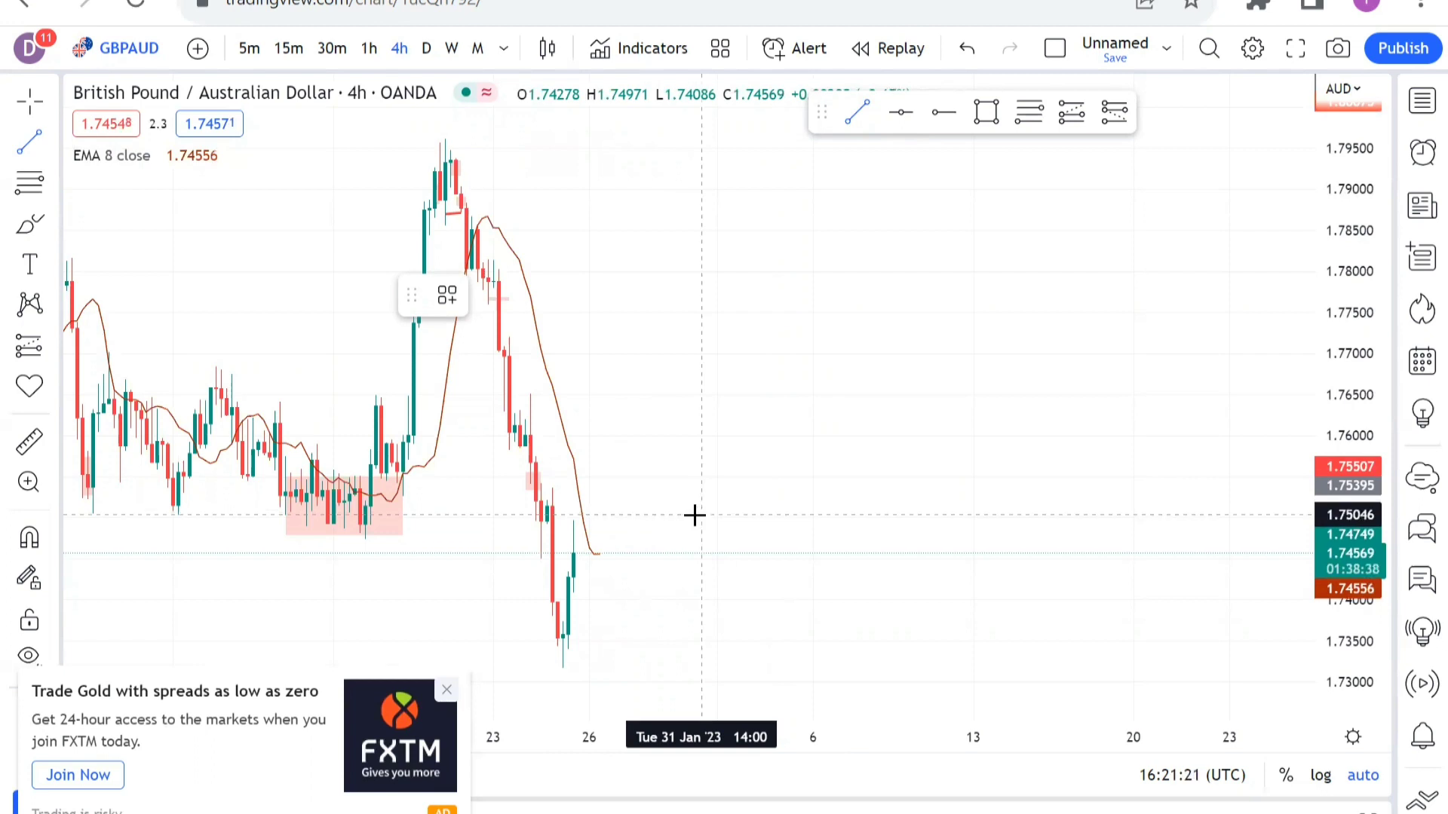
click(702, 515)
click(786, 268)
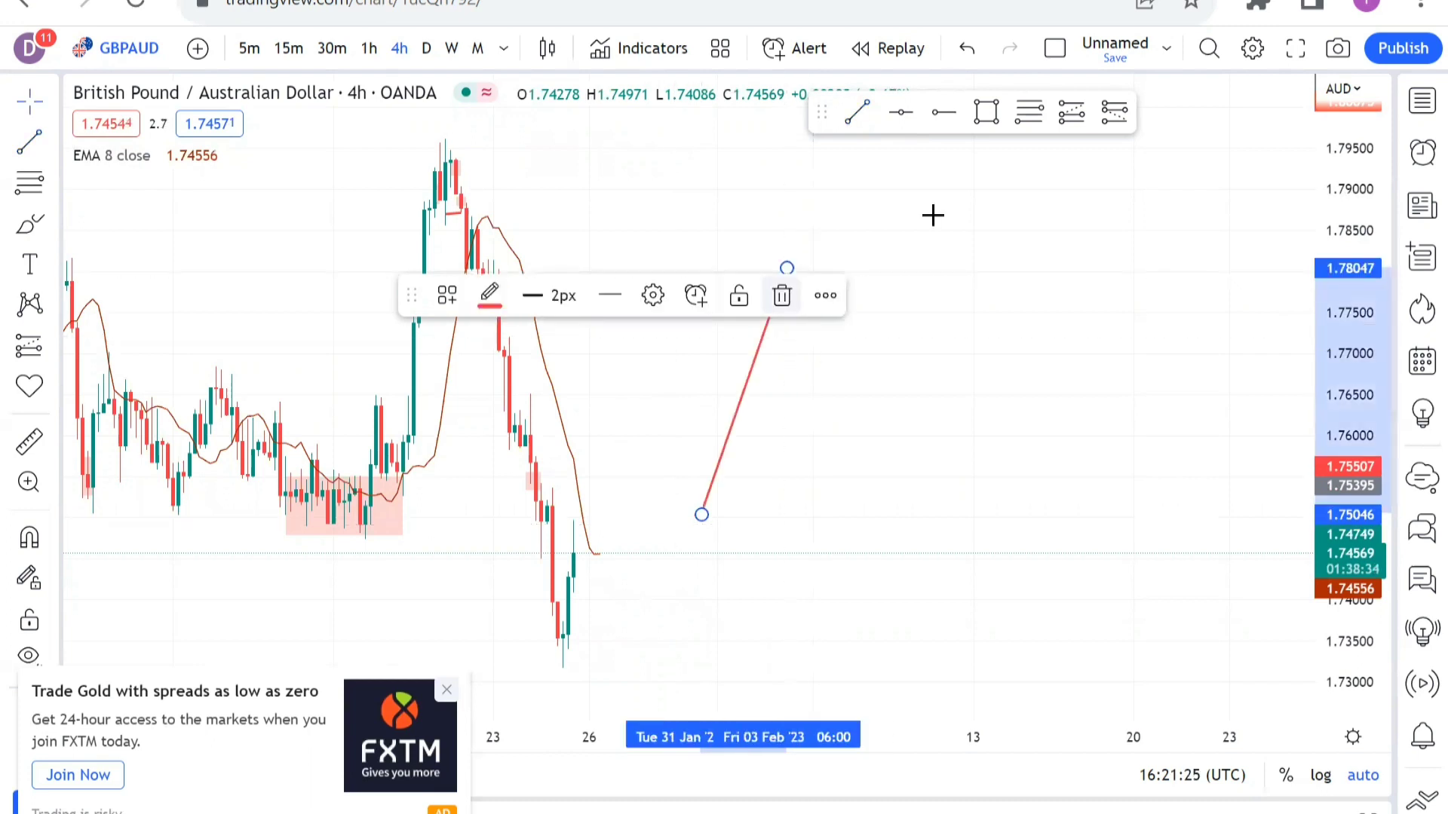
key(Delete)
Place a black horizontal line across the 4-hour chart at about 1.75018
key(alt+h)
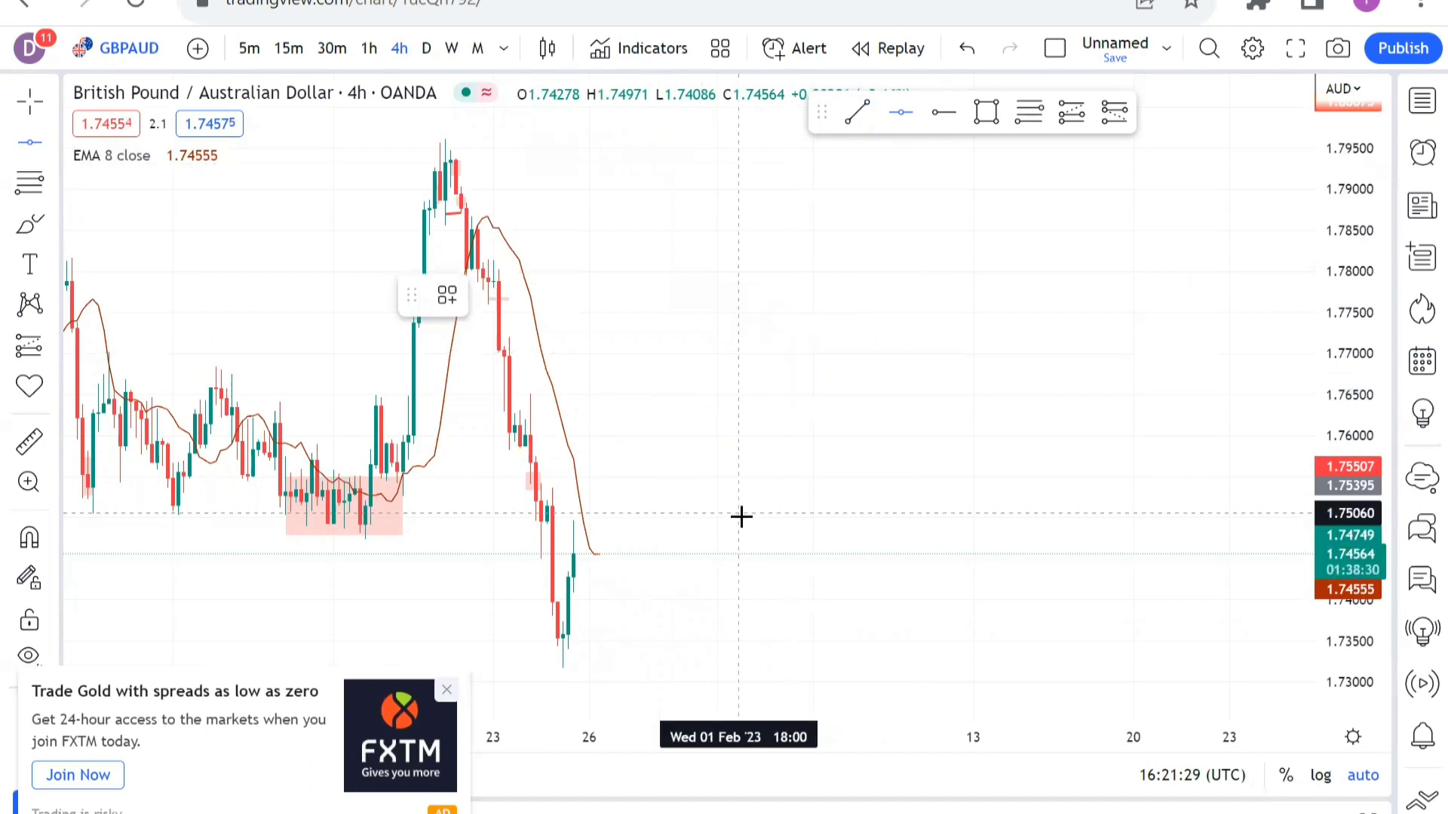
click(827, 525)
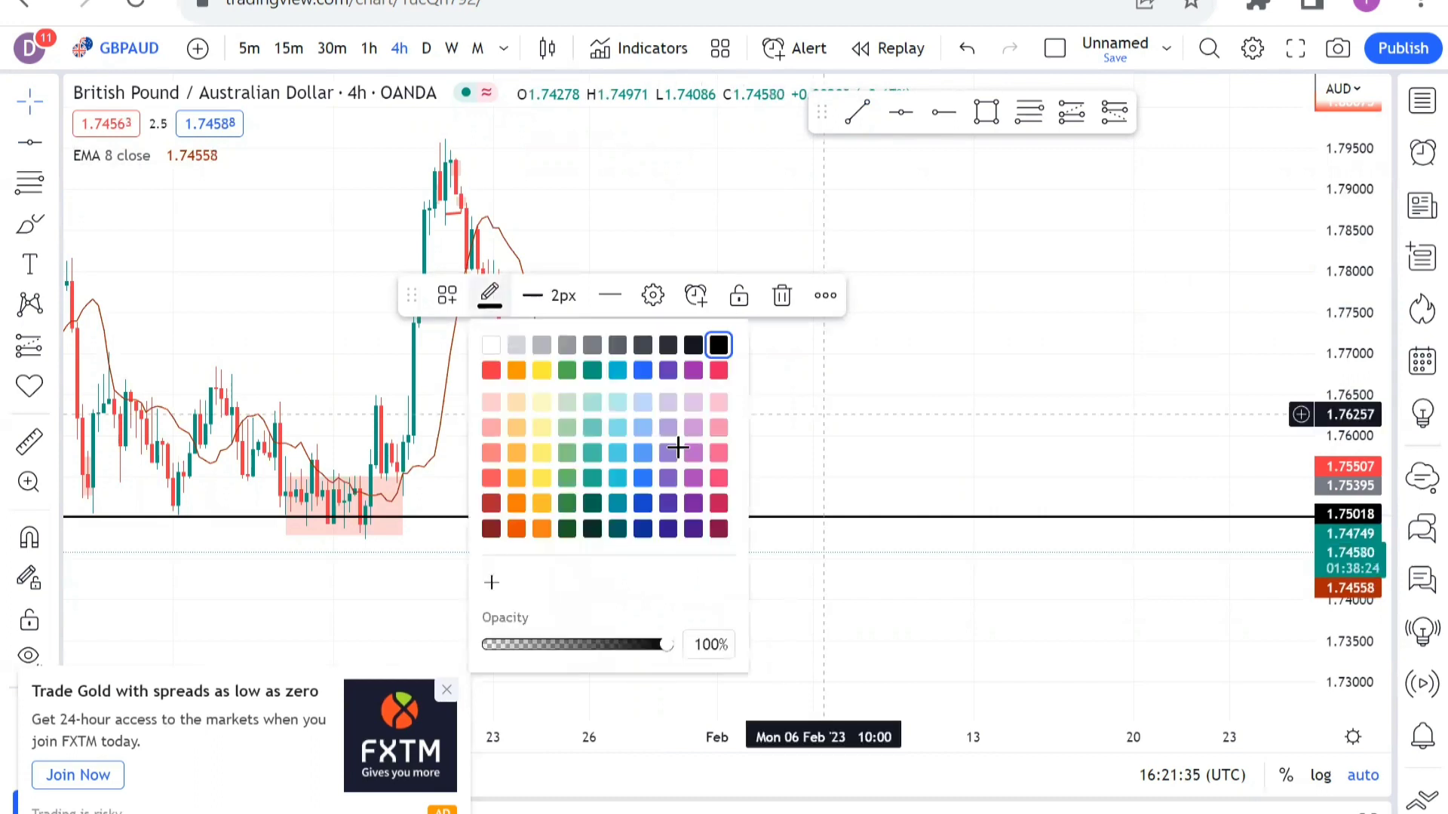
click(489, 296)
click(766, 526)
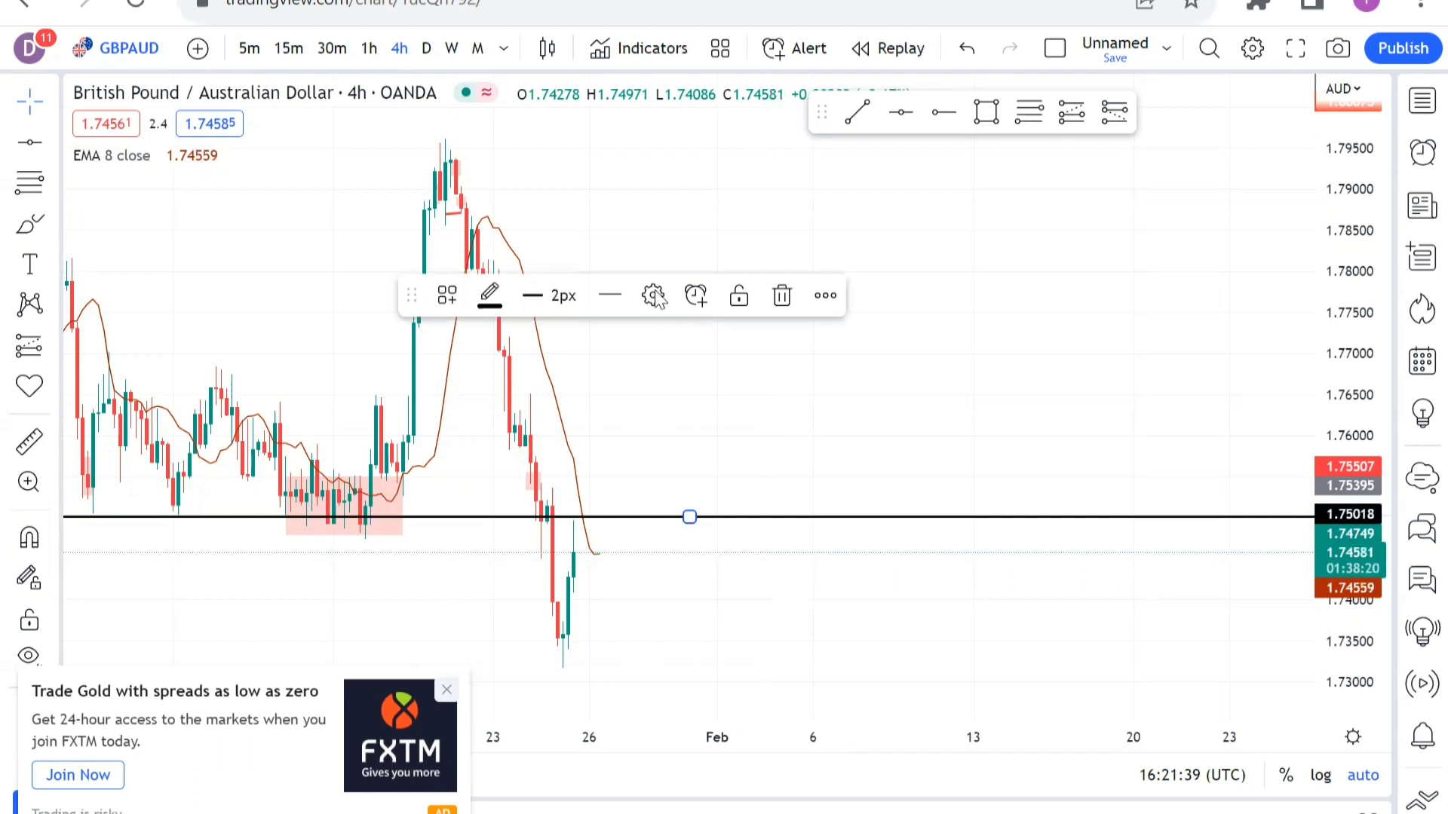
Set the horizontal line's price coordinate to exactly 1.75000
double_click(782, 518)
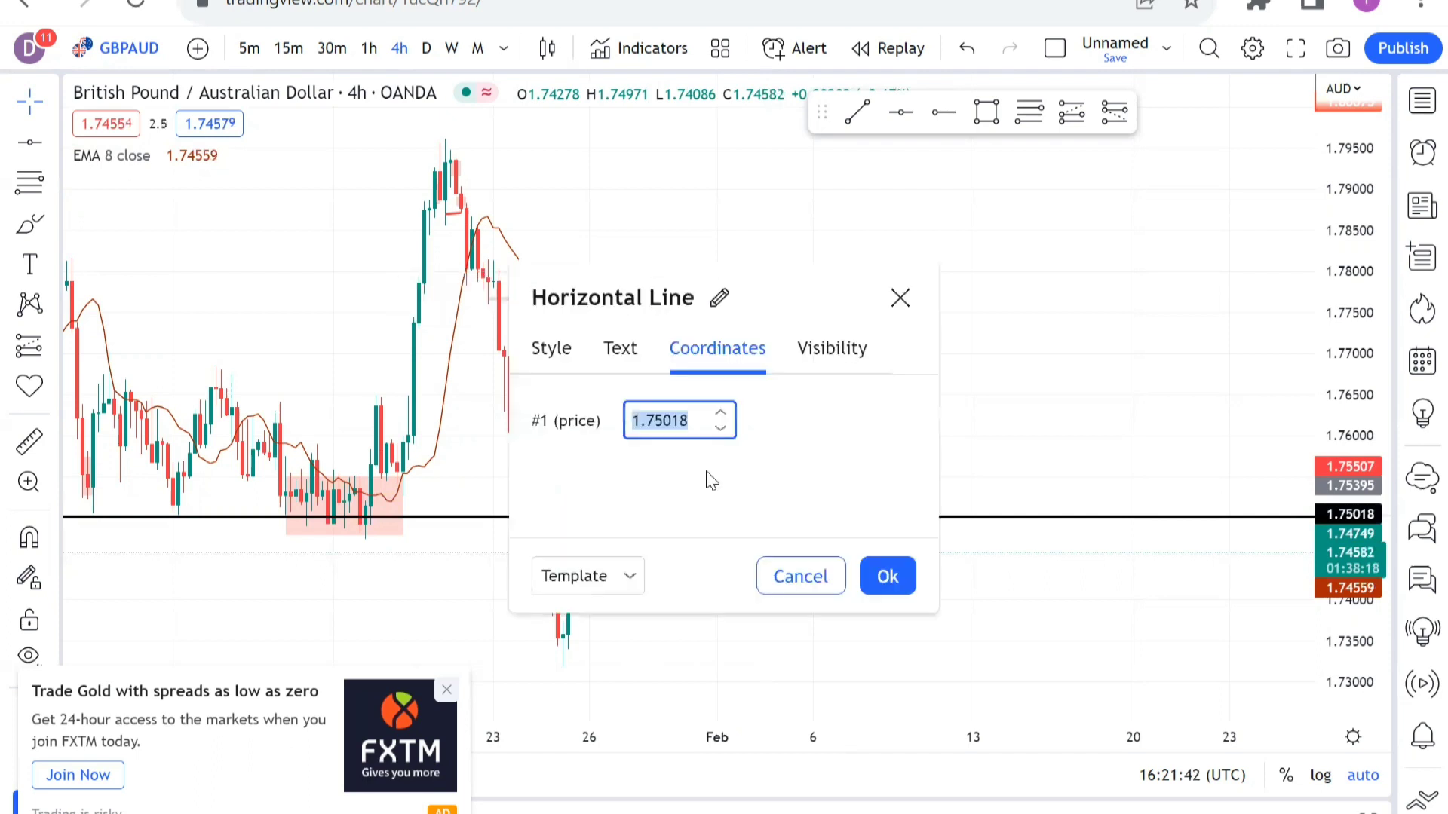
click(688, 421)
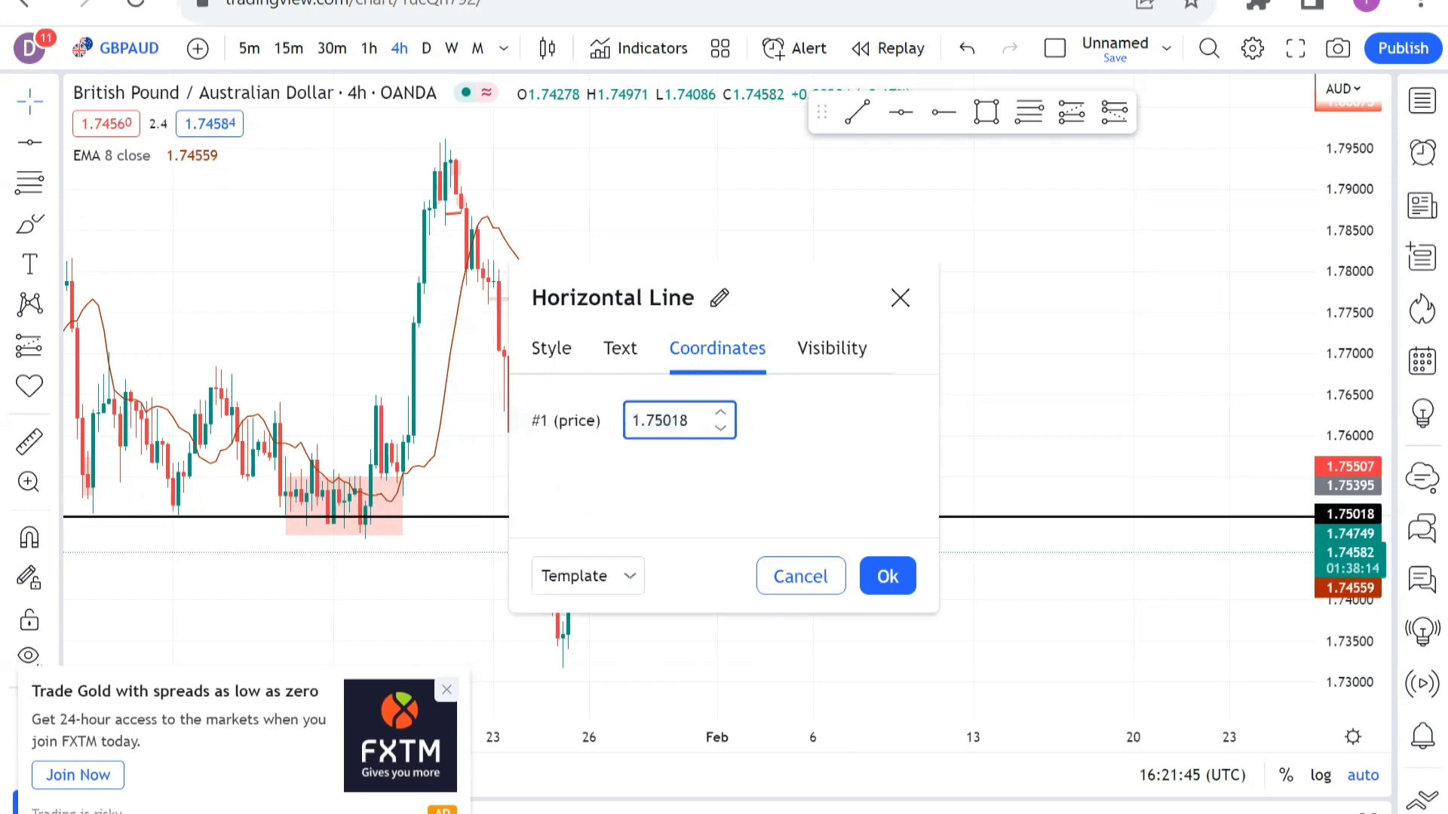
key(BackSpace)
key(BackSpace)
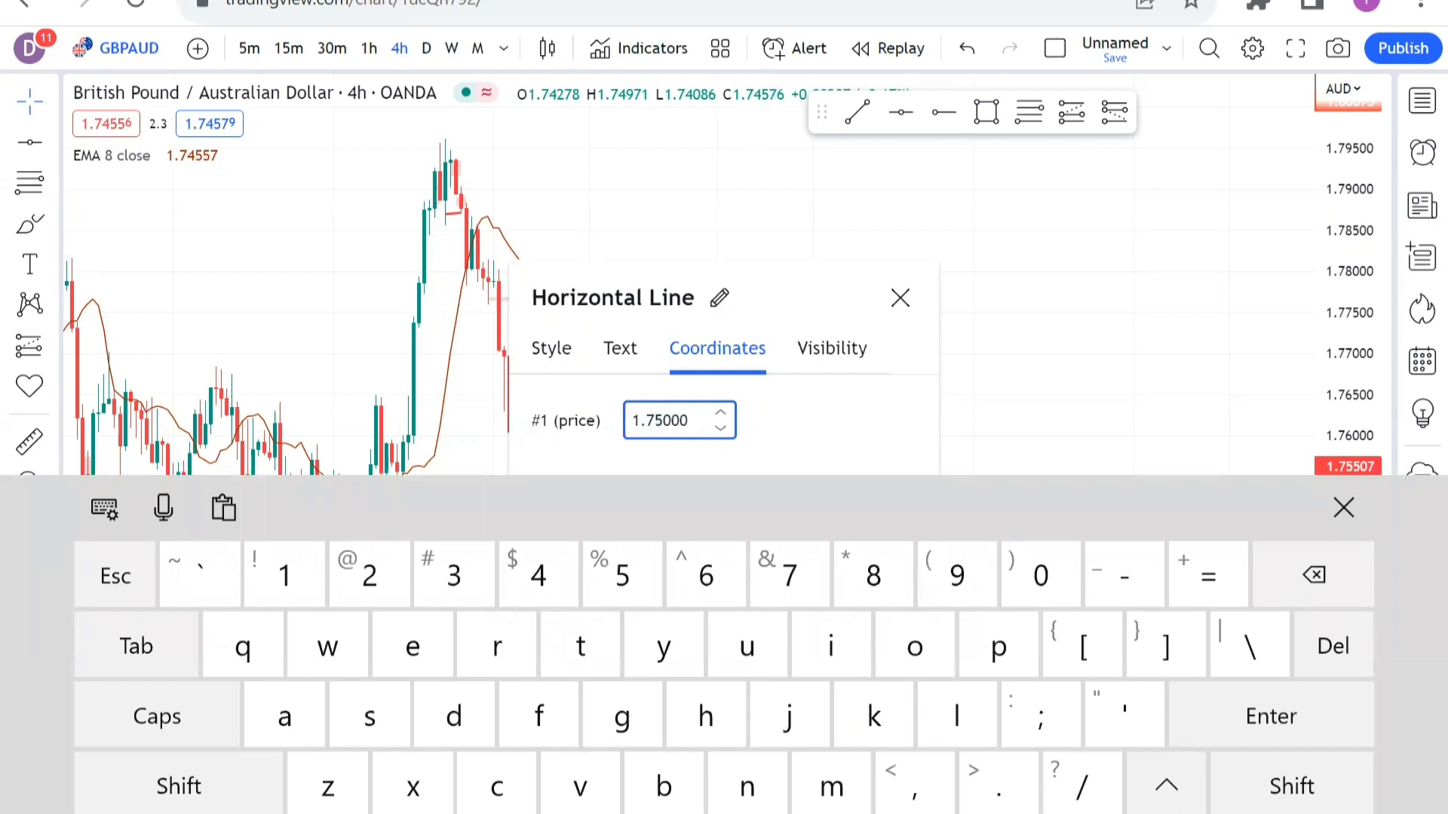
key(Return)
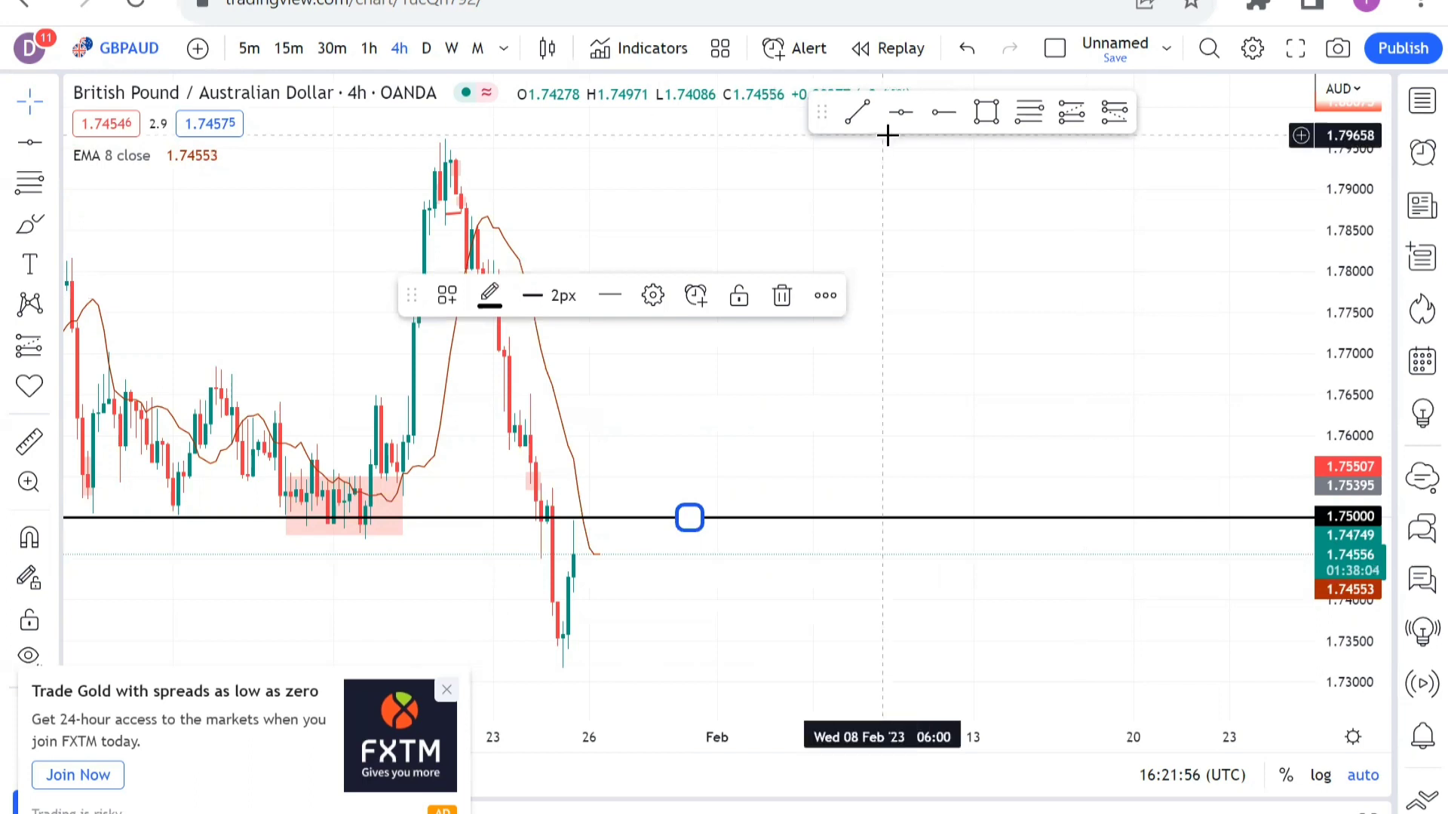
click(862, 117)
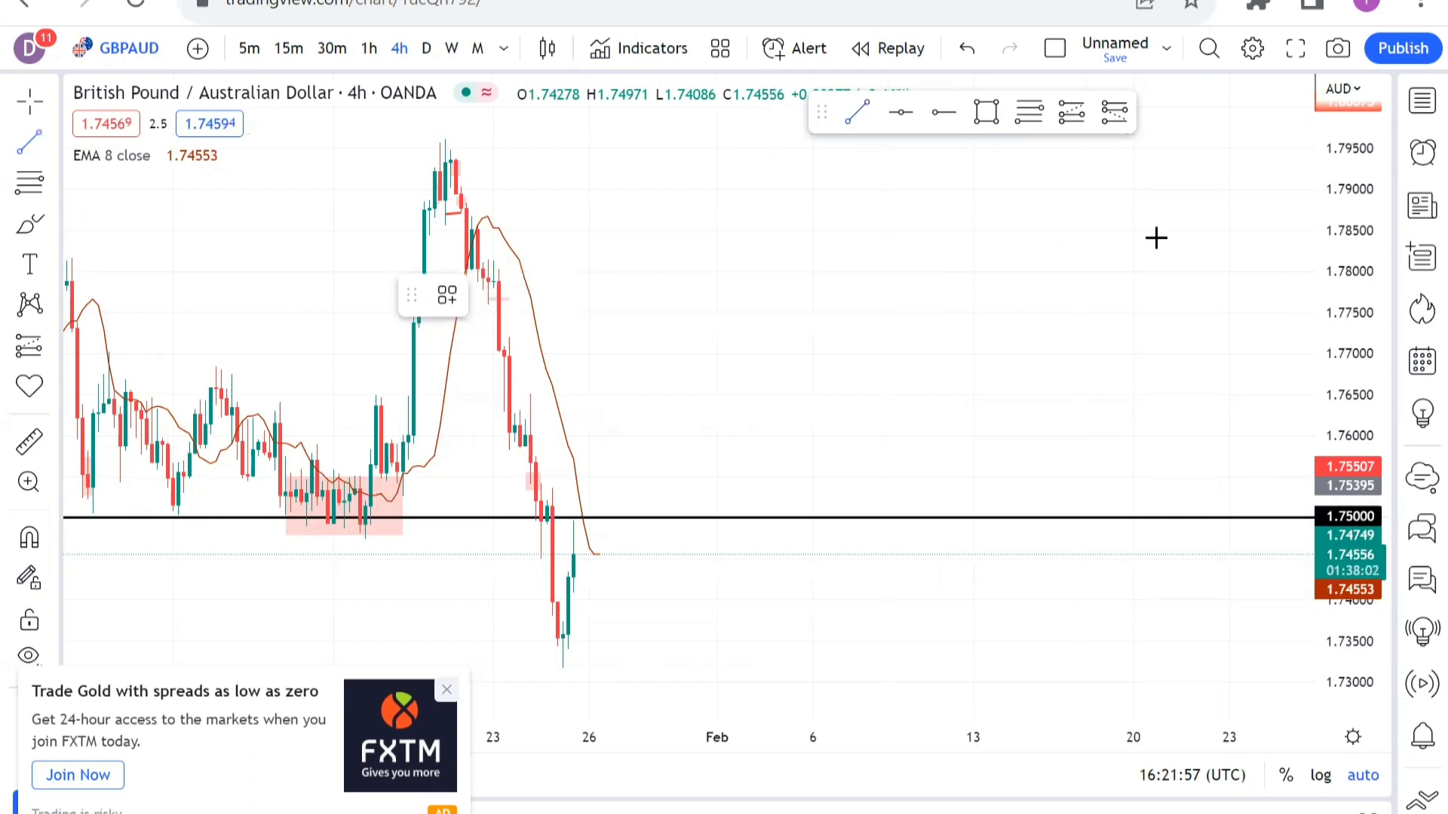
click(1166, 311)
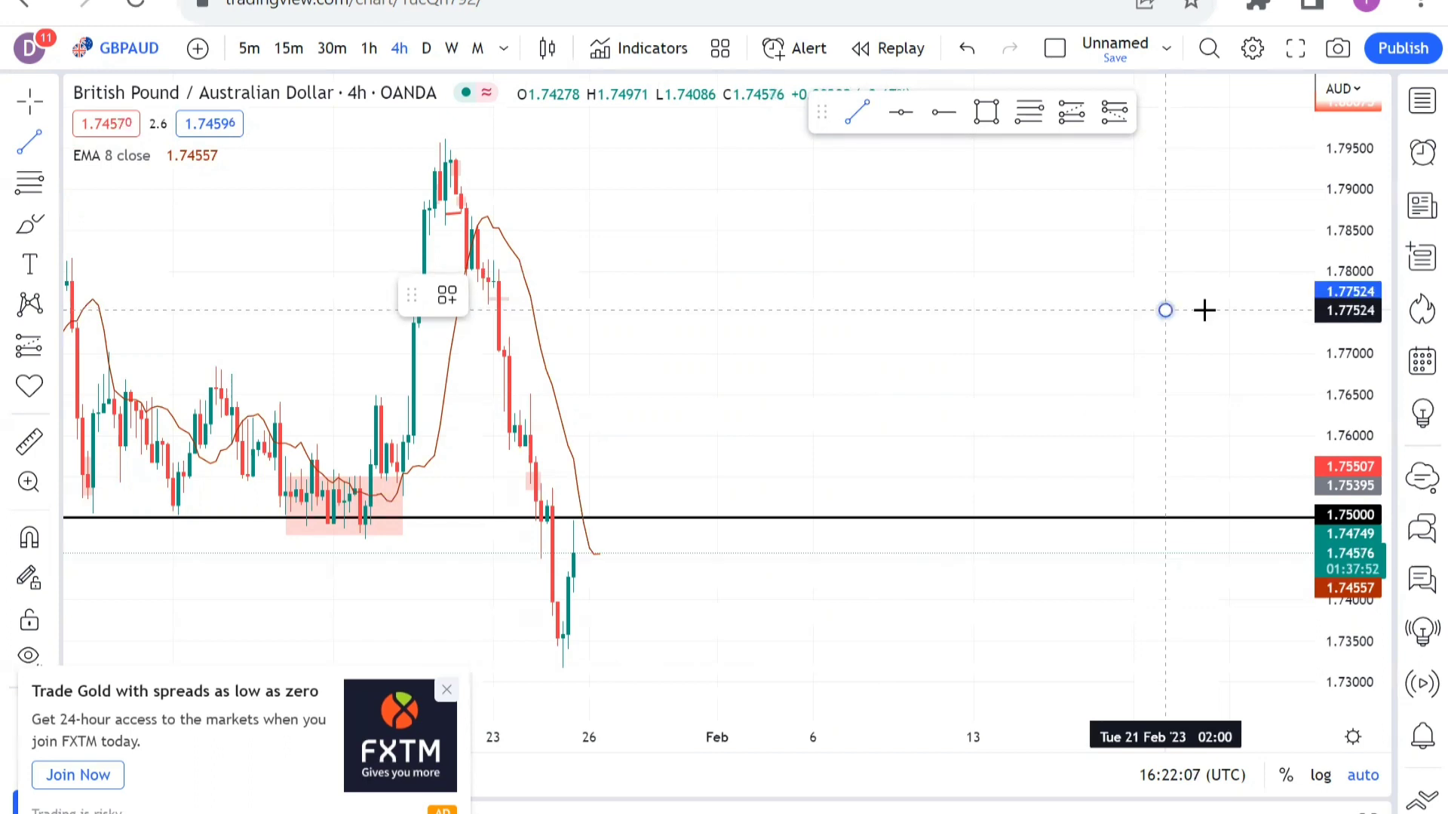
click(1196, 310)
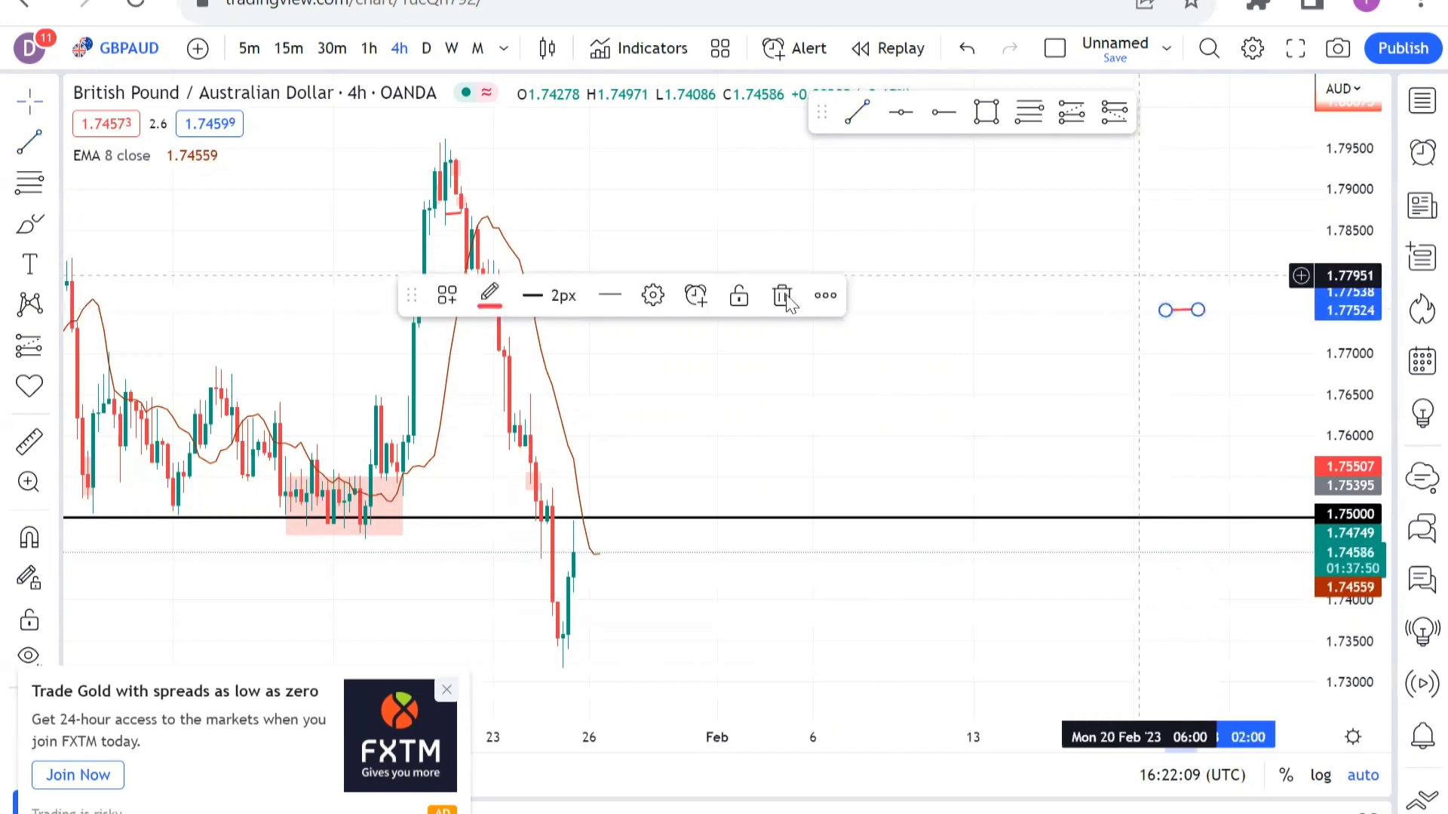
key(Delete)
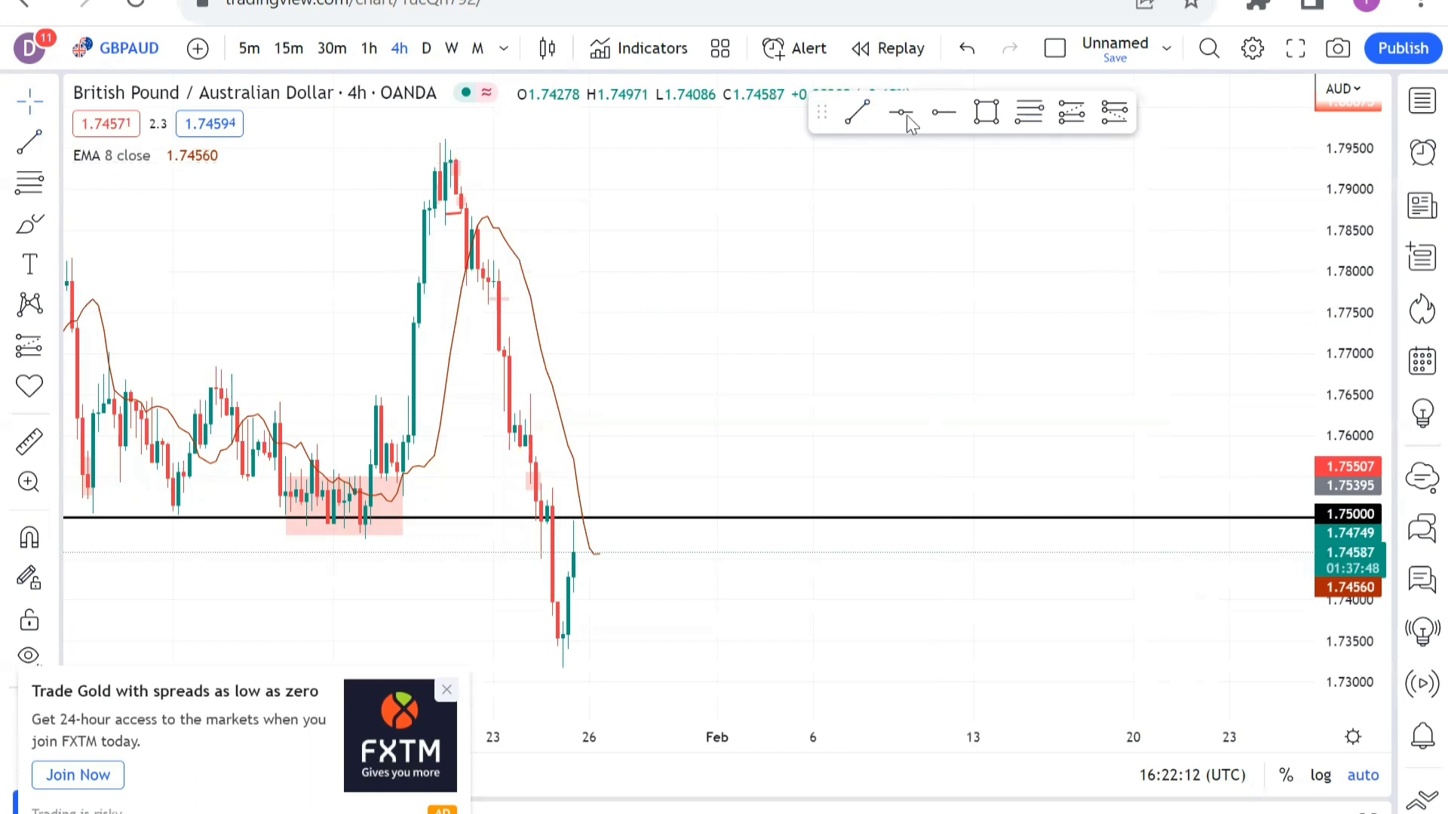
Add two more horizontal lines above the 1.75000 level, at about 1.77744 and about 1.80016
key(alt+h)
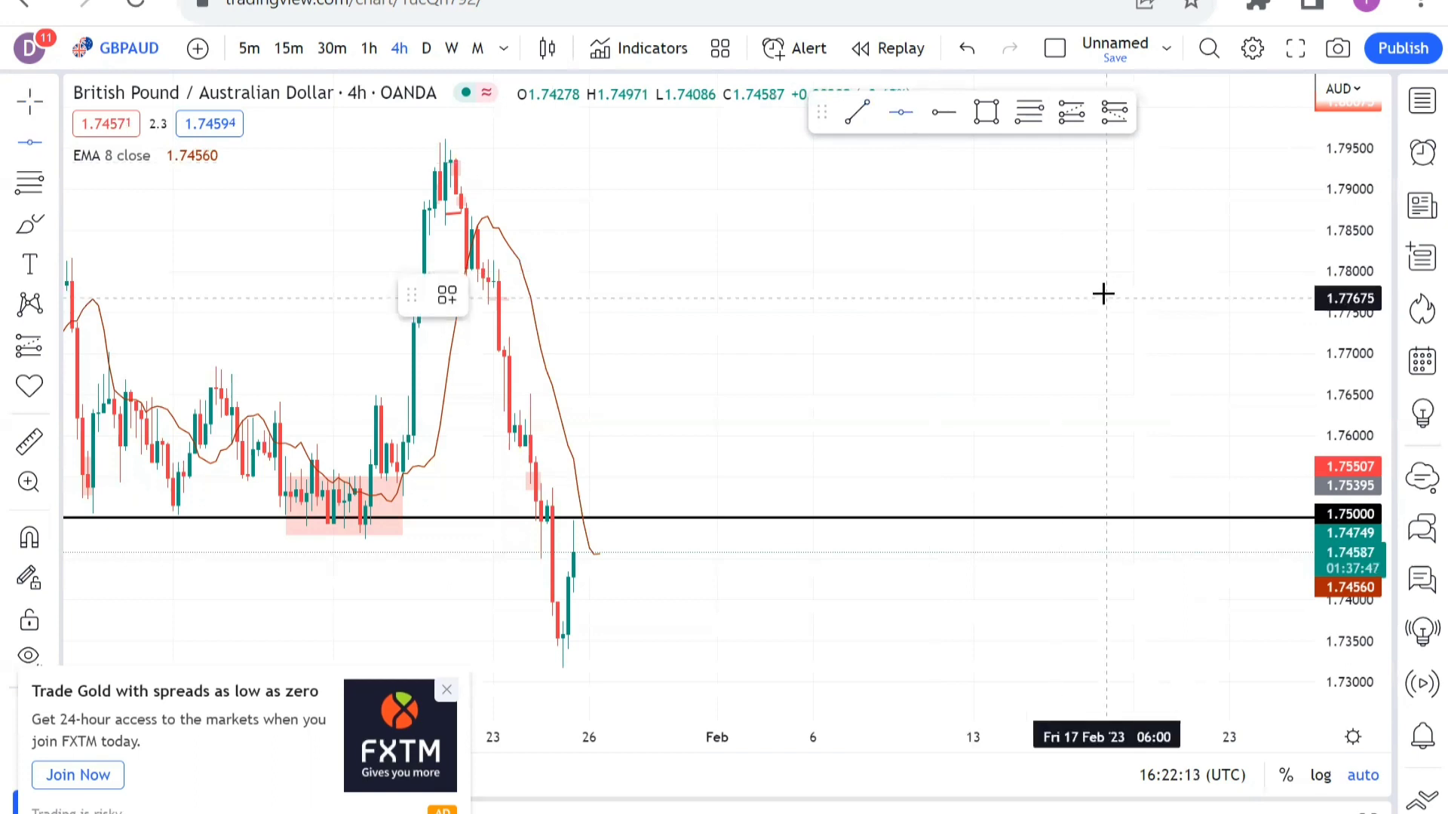
click(1102, 293)
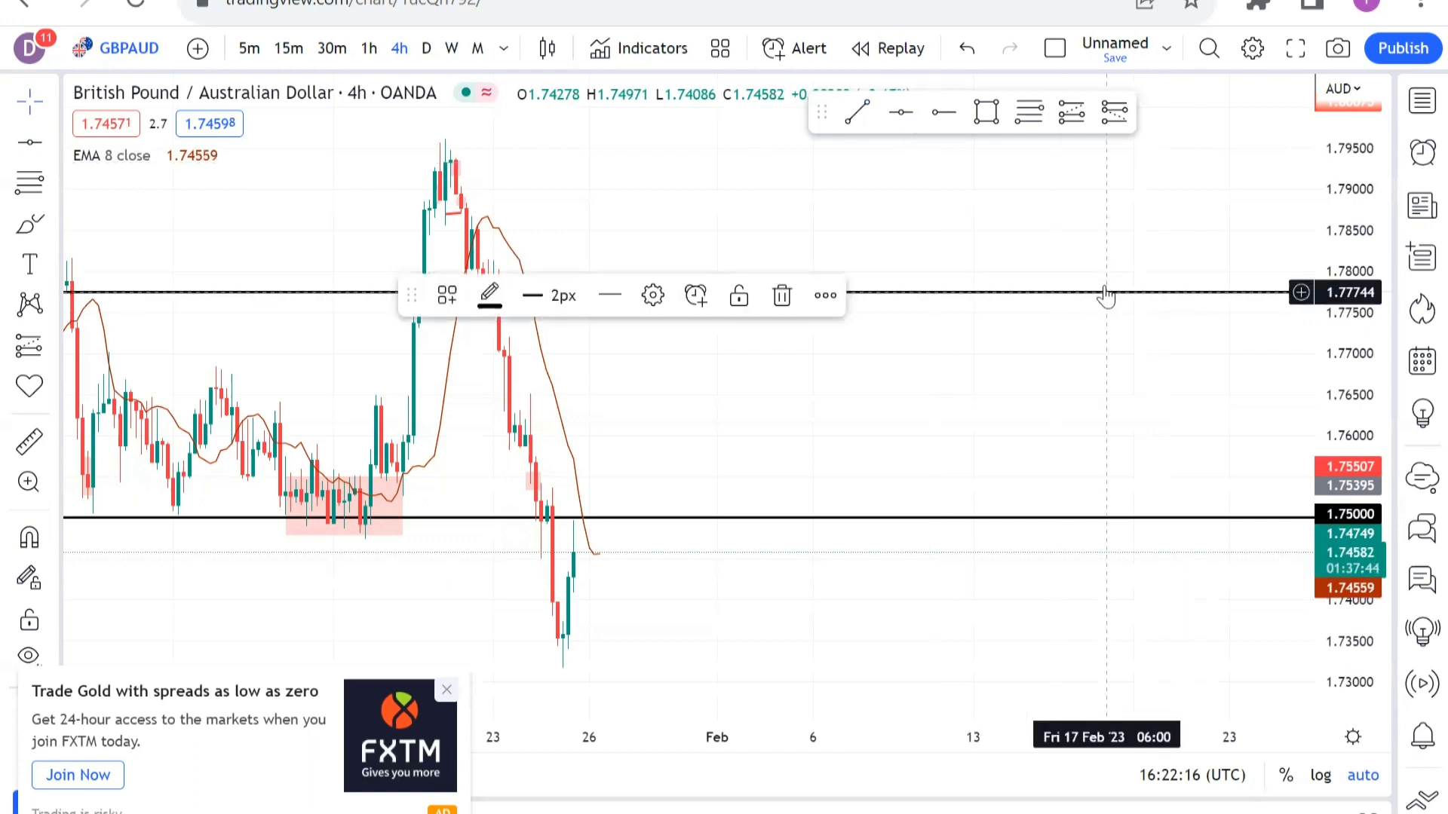
click(891, 120)
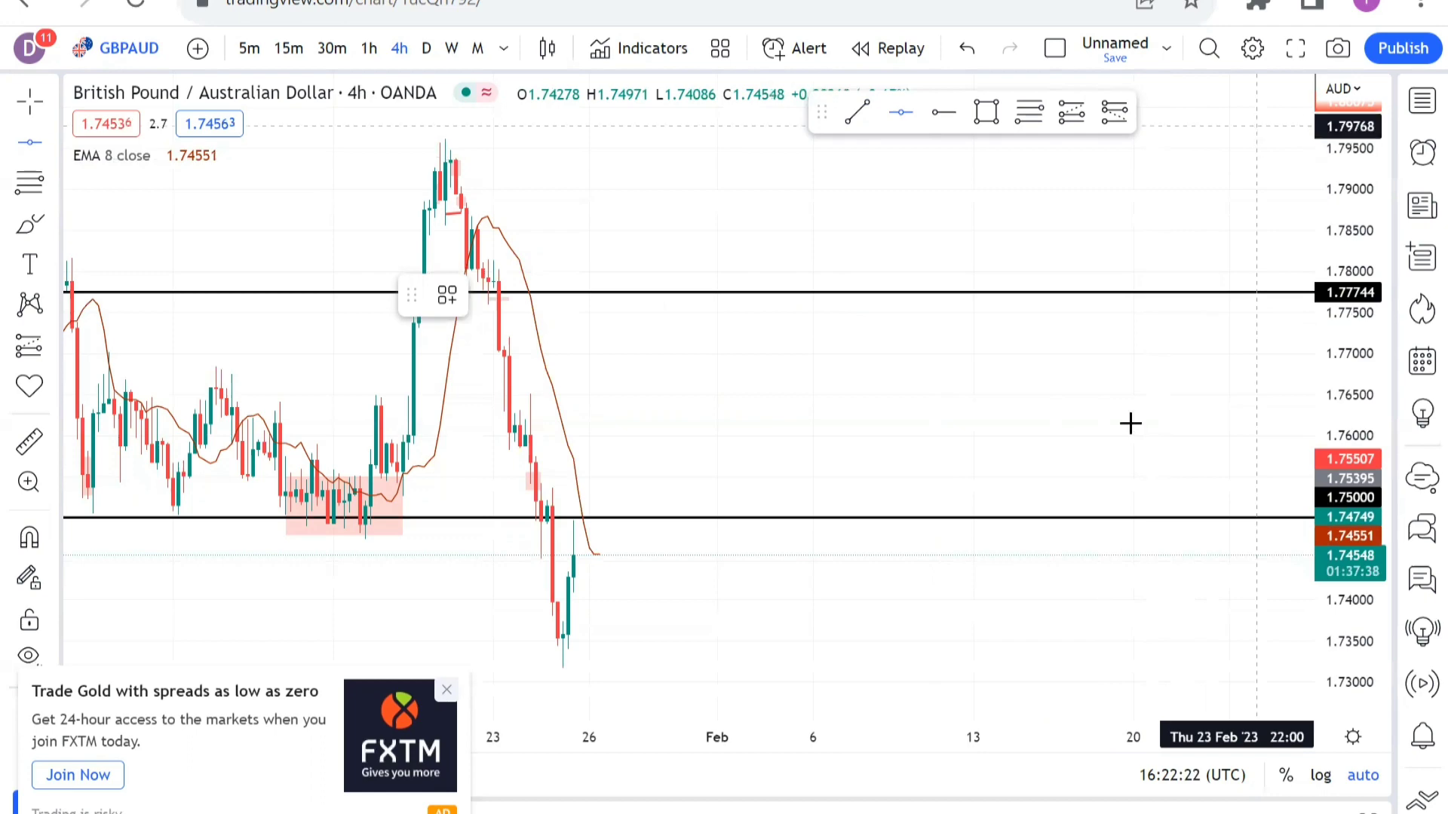
scroll(1155, 266, down, 1)
scroll(1153, 260, down, 1)
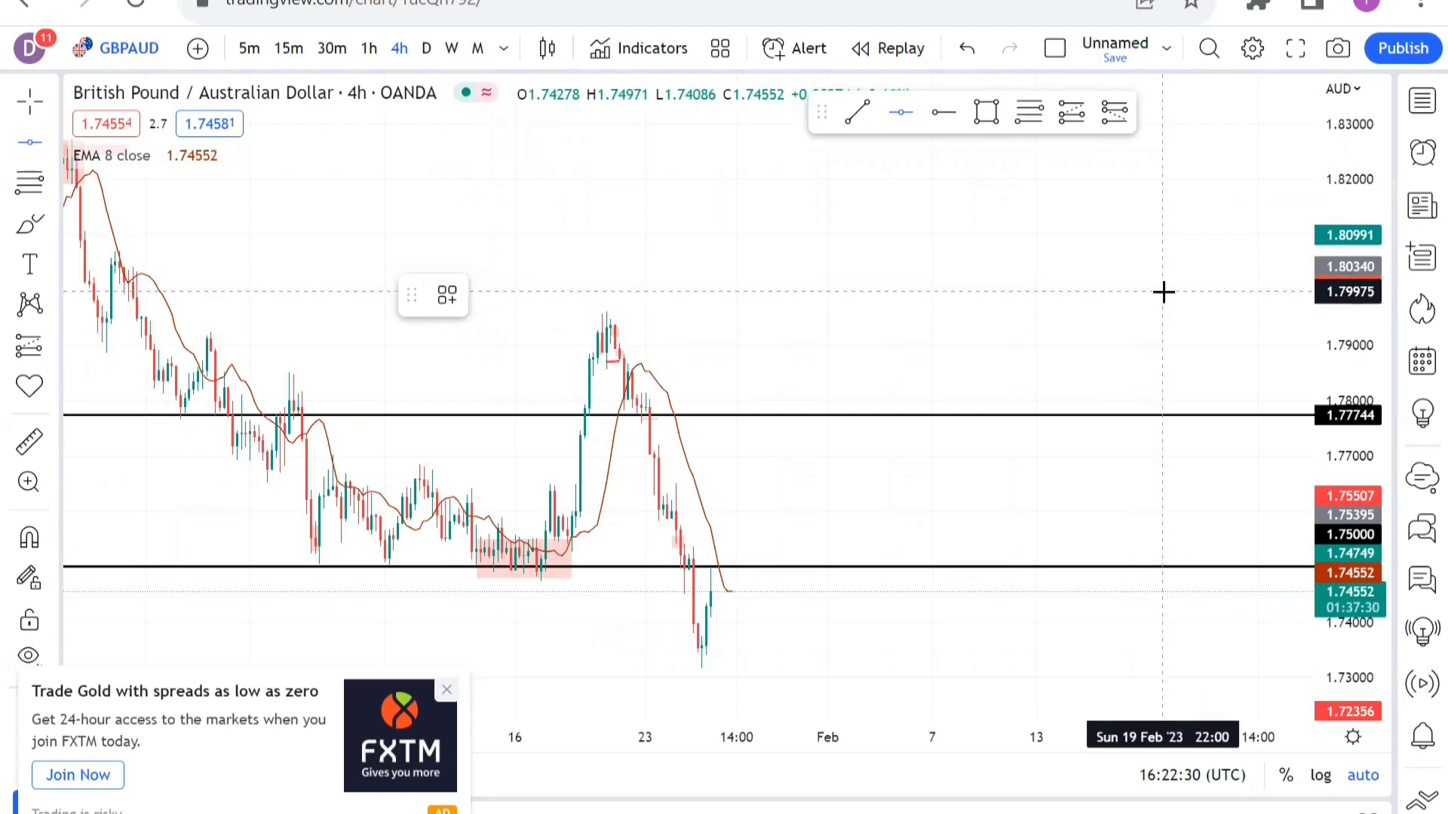
click(1166, 294)
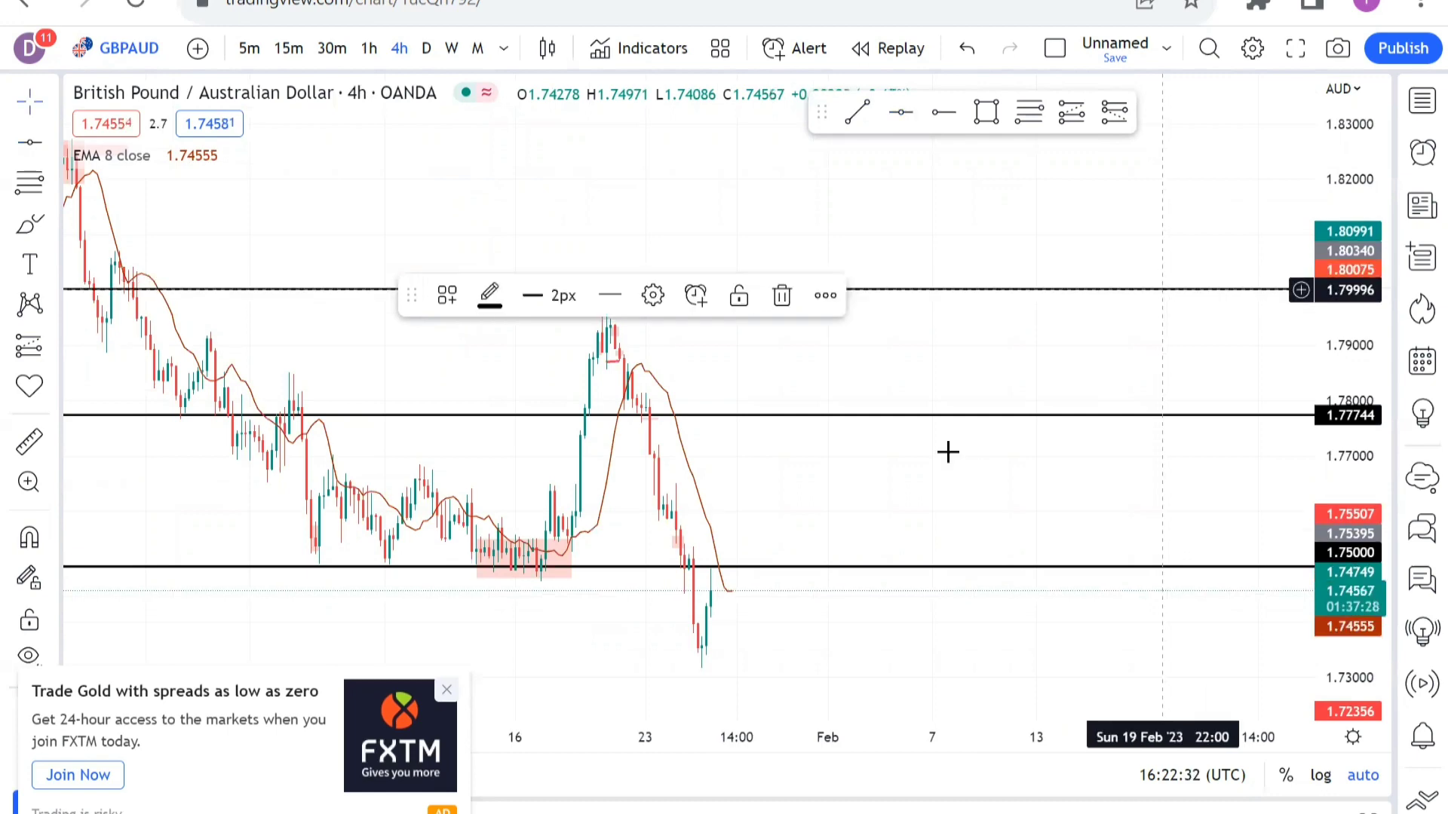
Add two more horizontal lines below the 1.75000 level, at about 1.70002 and about 1.60035
scroll(833, 587, down, 3)
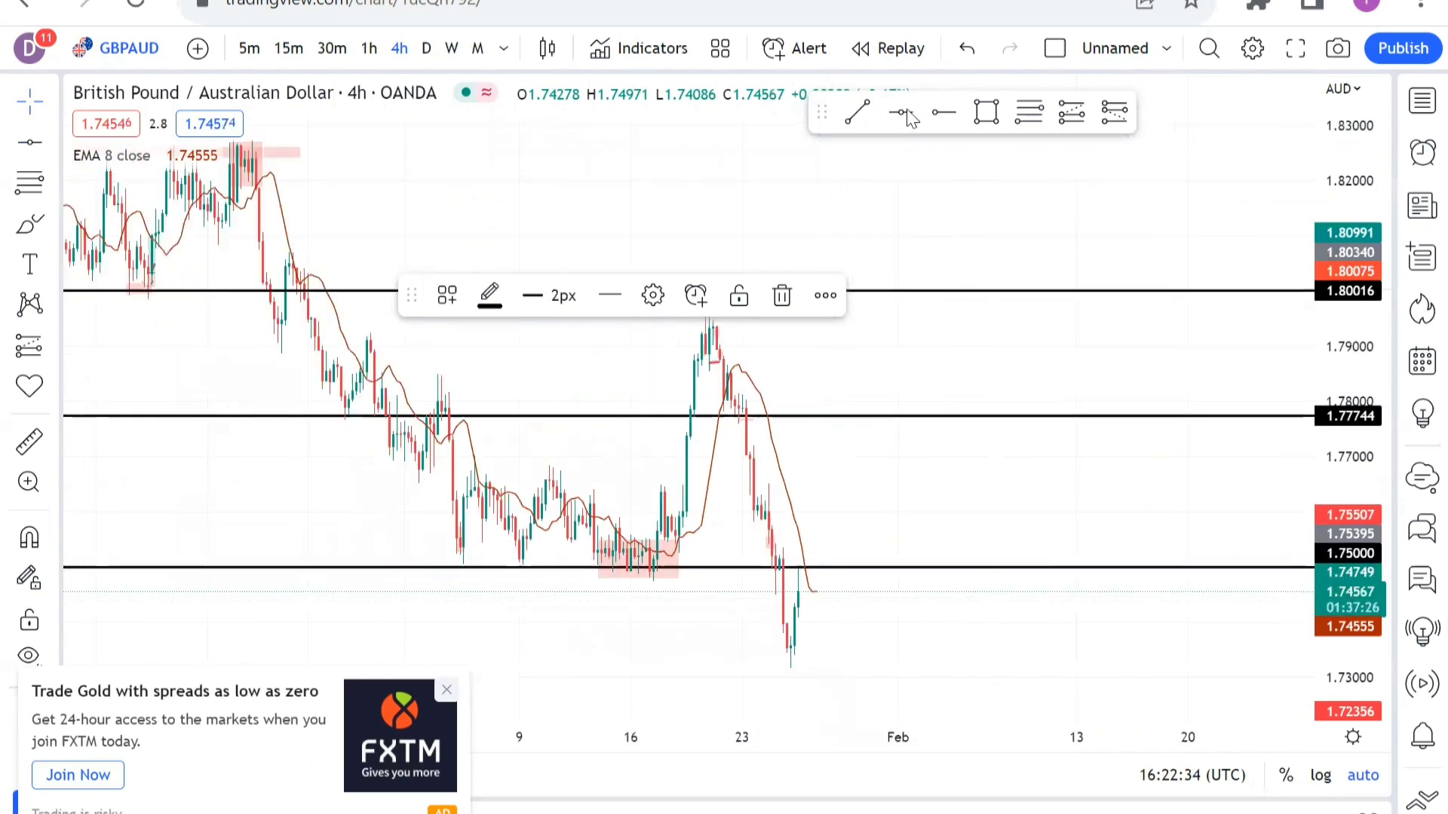
key(alt+h)
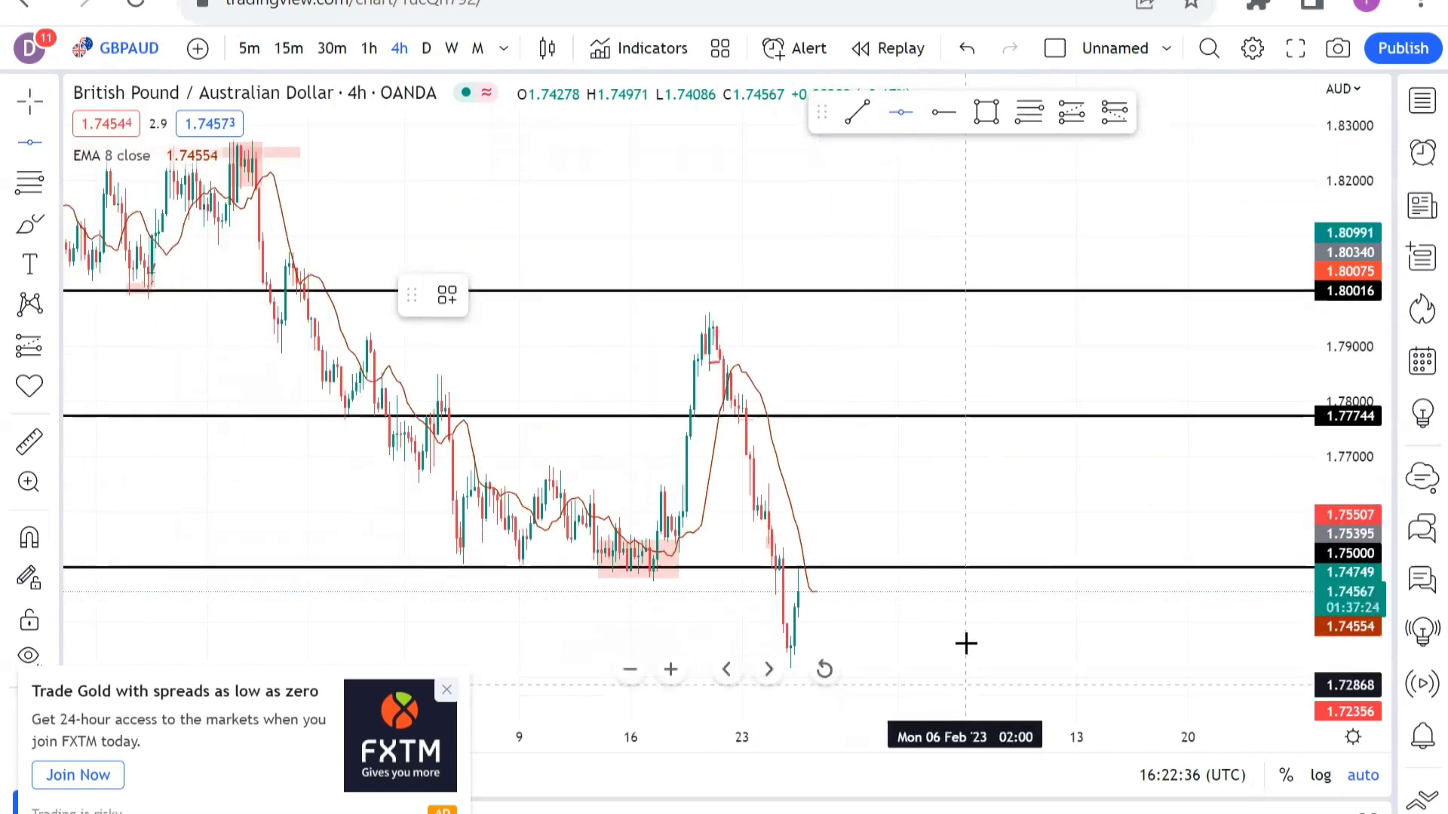
scroll(867, 641, down, 5)
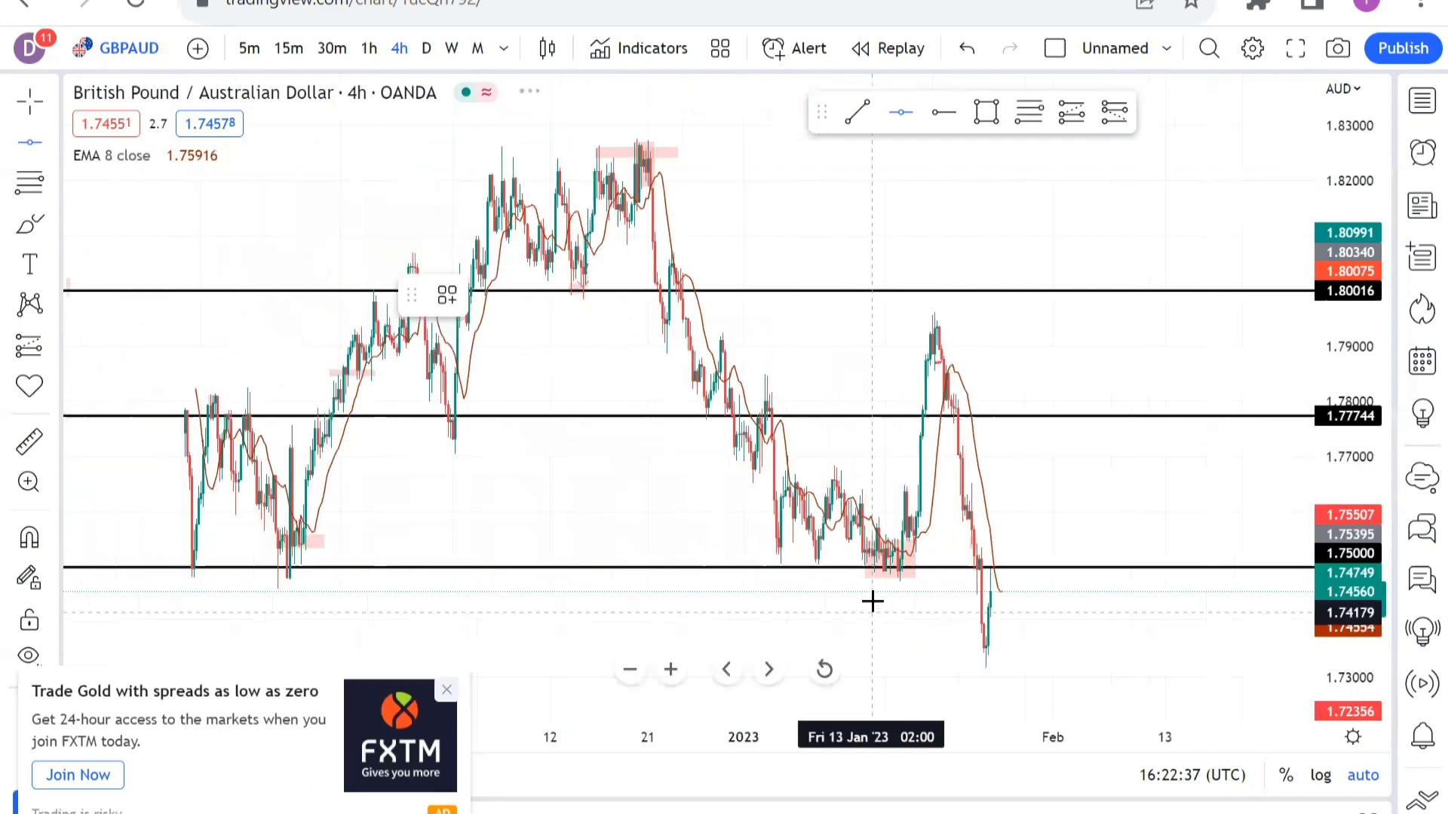
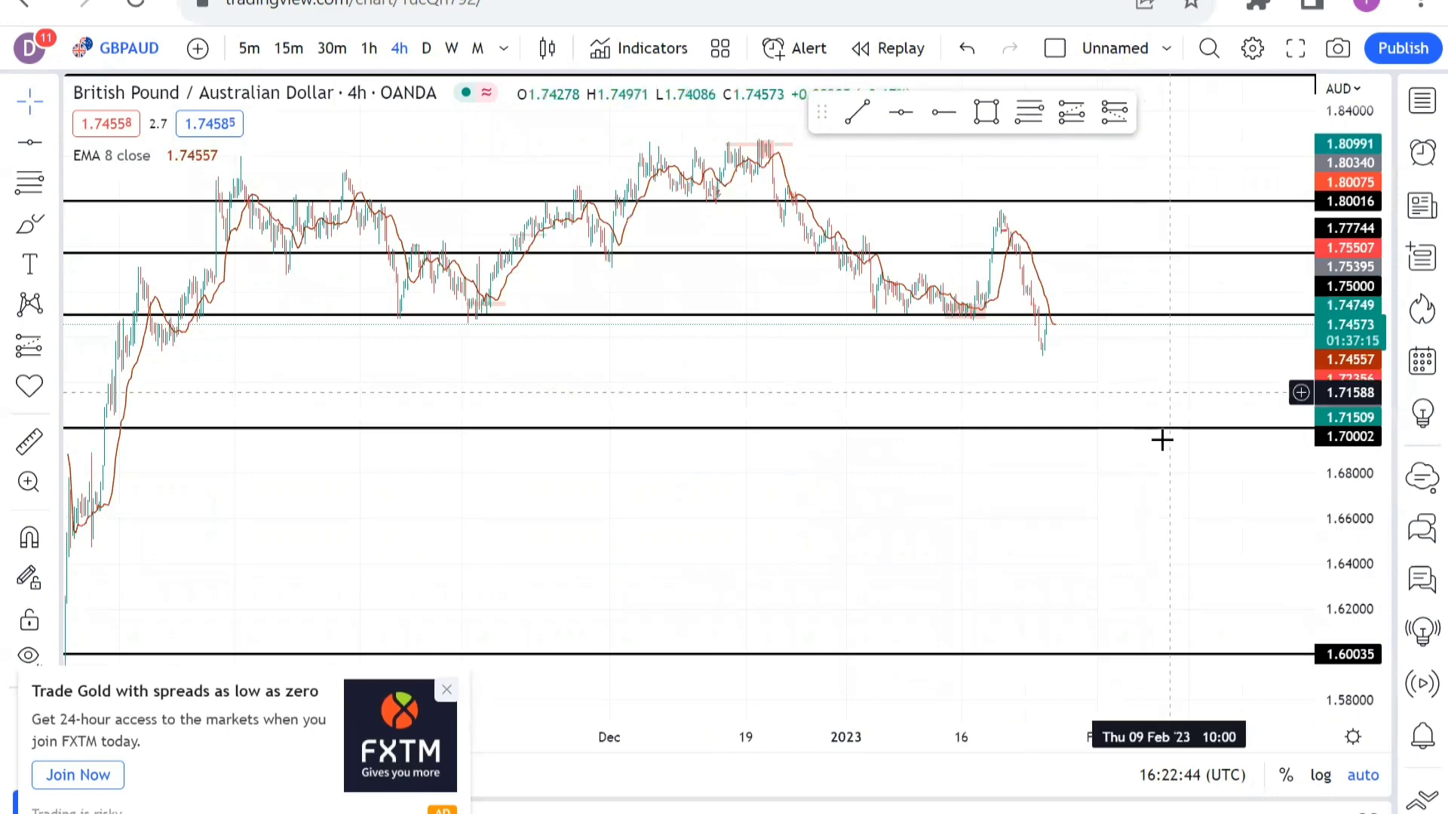
Examine the mid-January consolidation zone and the latest candles around the 1.75000 line
scroll(1067, 391, down, 1)
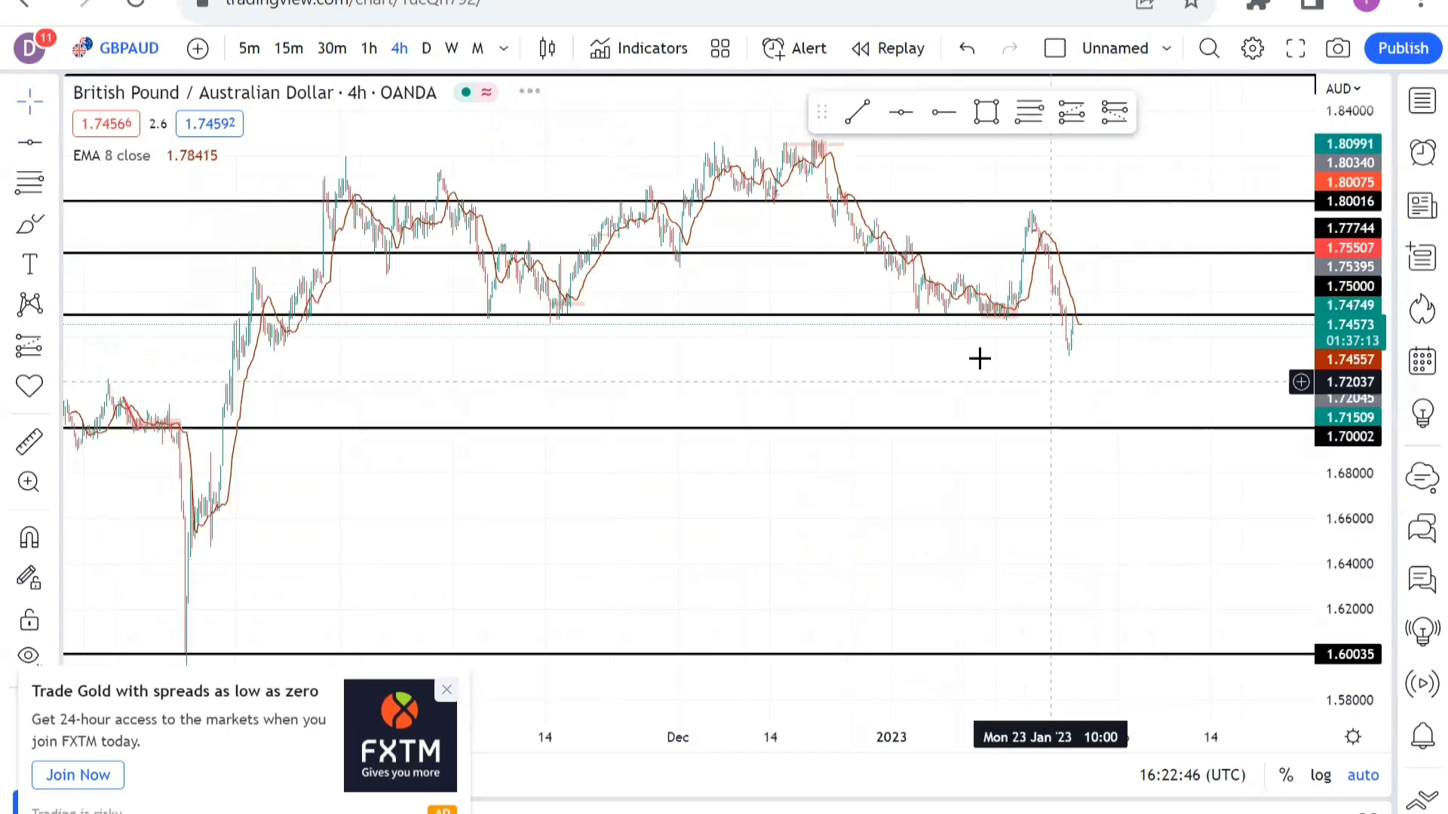
scroll(926, 335, up, 2)
scroll(926, 366, down, 1)
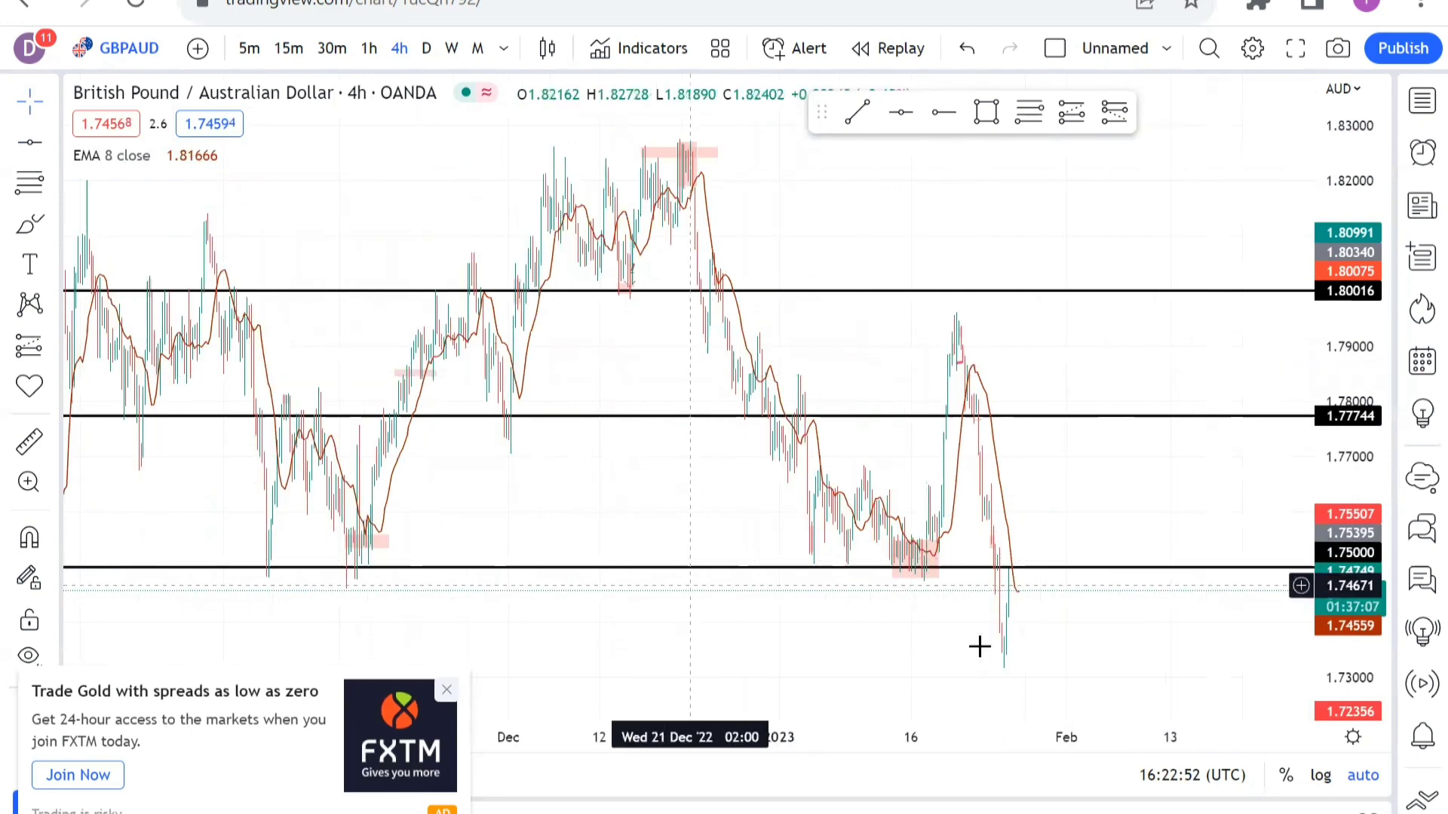
scroll(797, 598, right, 5)
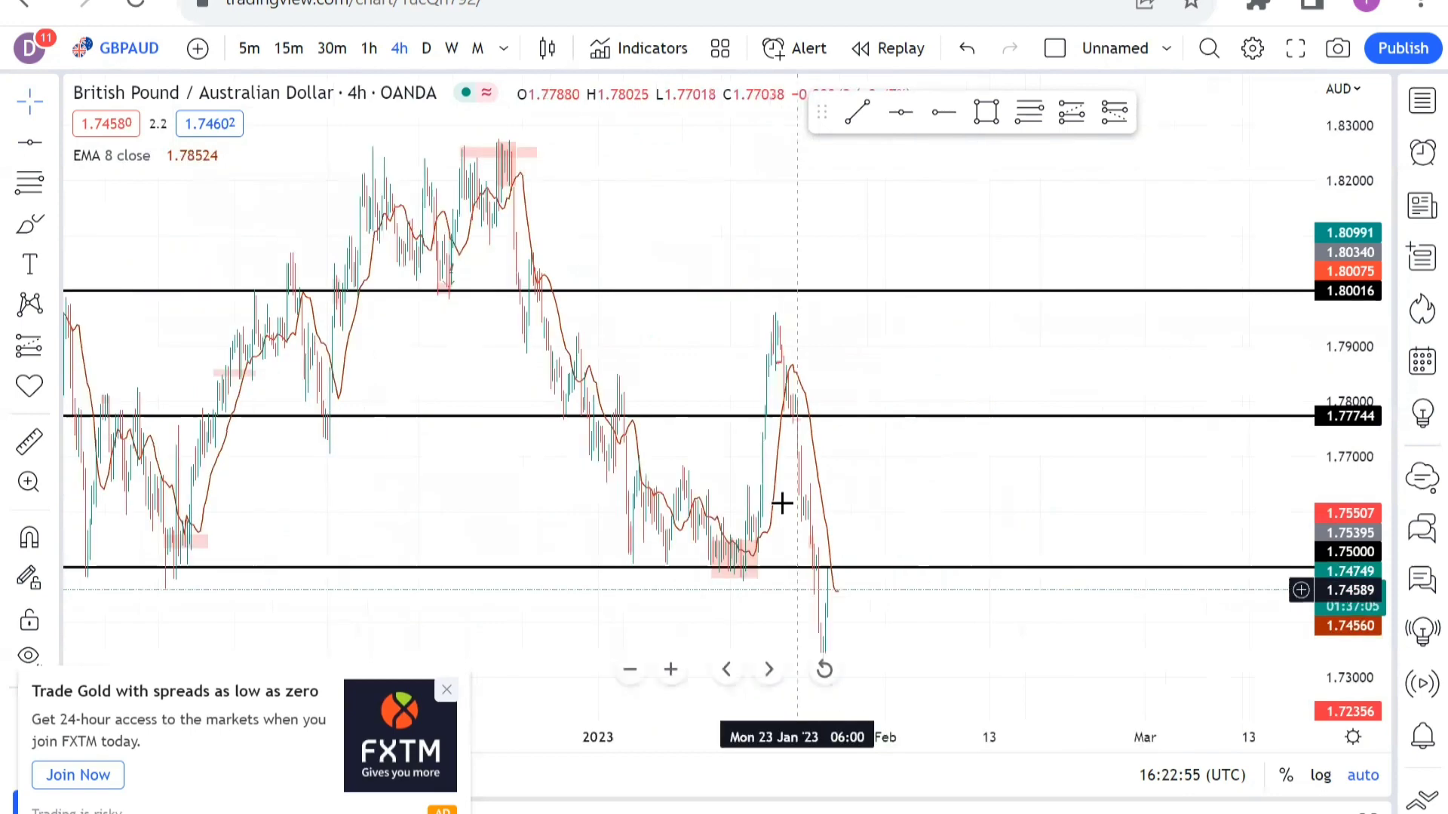
scroll(782, 503, right, 8)
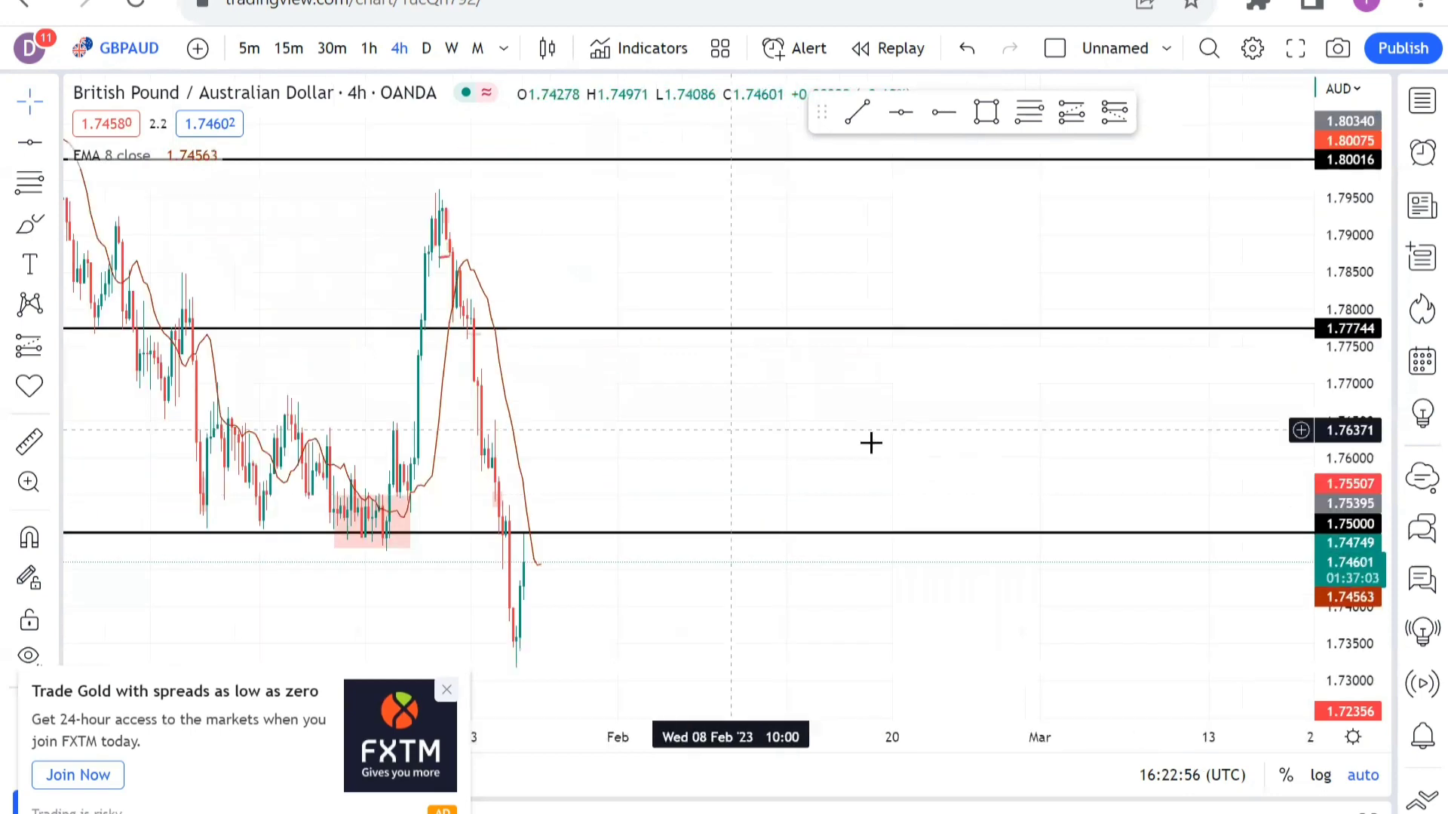
scroll(814, 445, left, 4)
scroll(867, 442, up, 1)
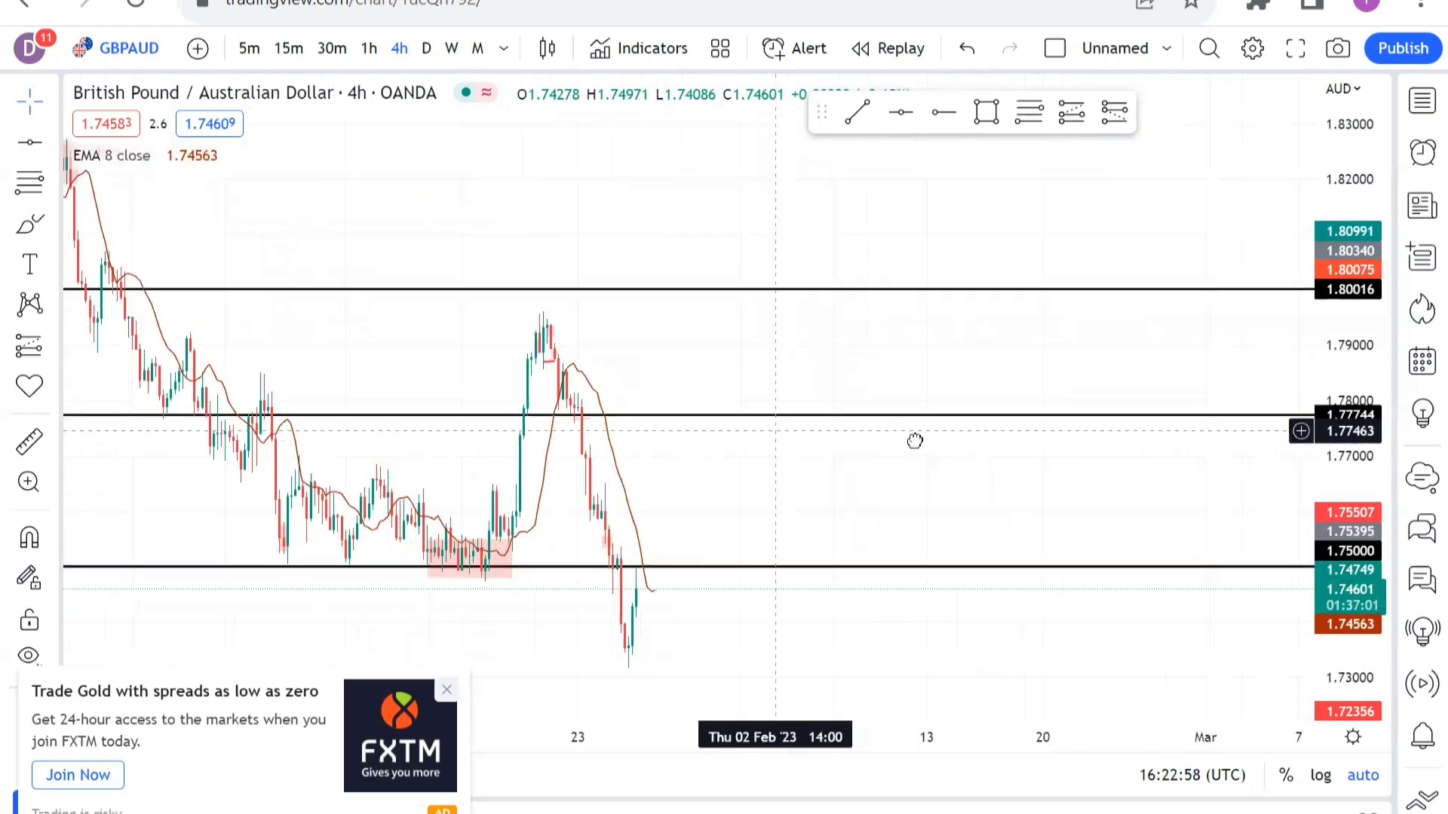
scroll(846, 585, left, 3)
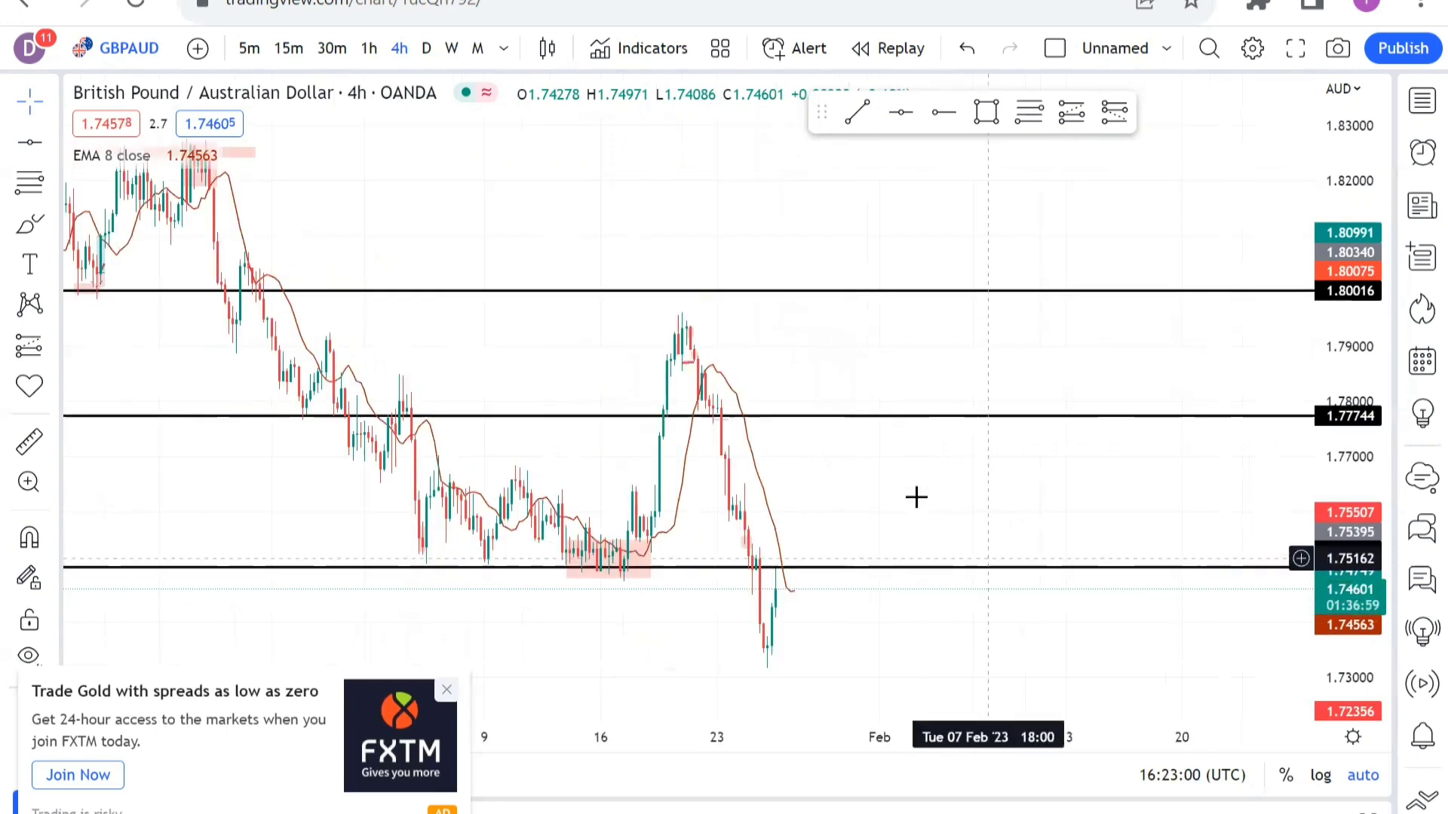
scroll(986, 185, left, 2)
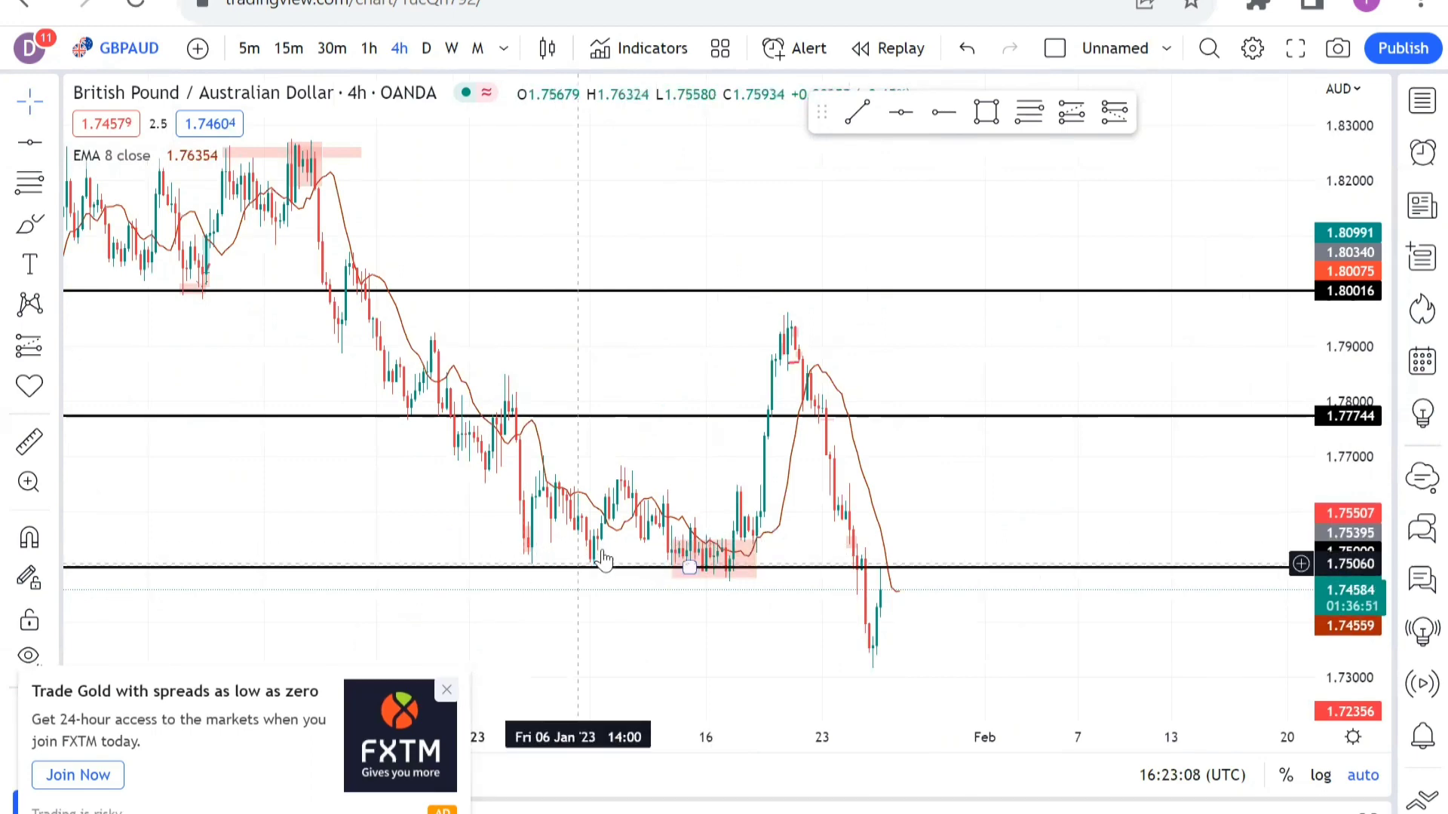
click(720, 573)
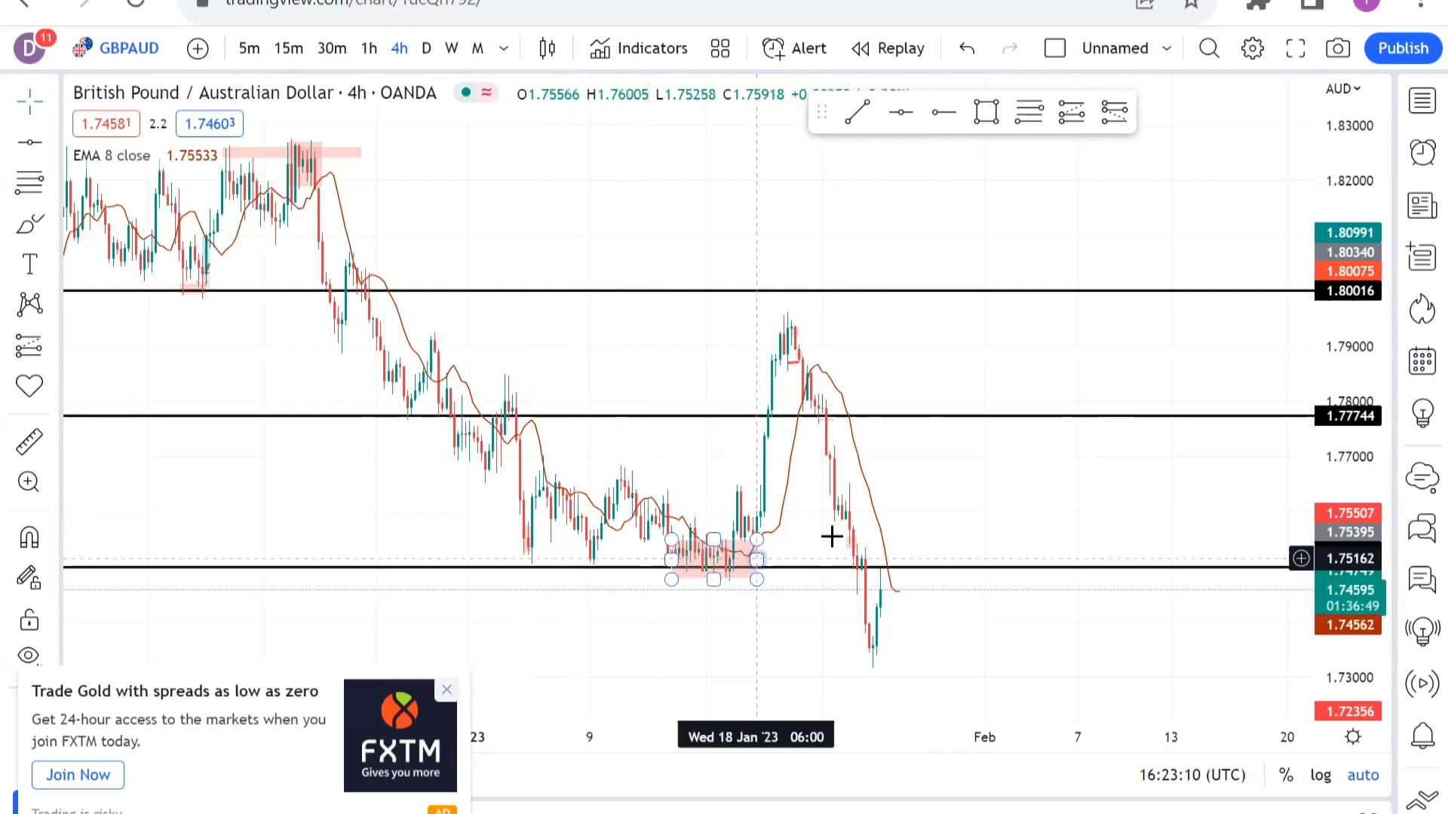
click(879, 621)
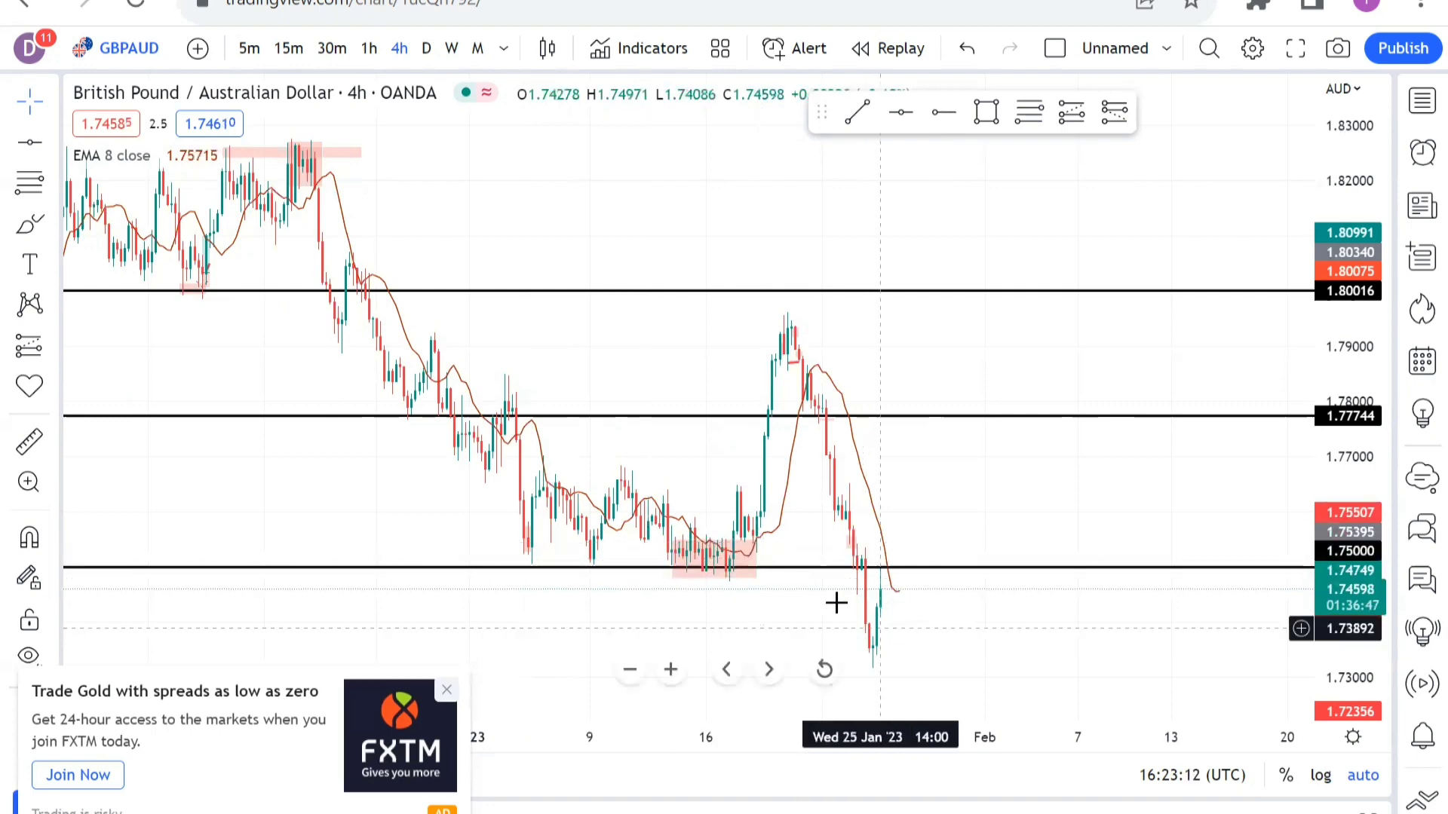
scroll(718, 656, up, 3)
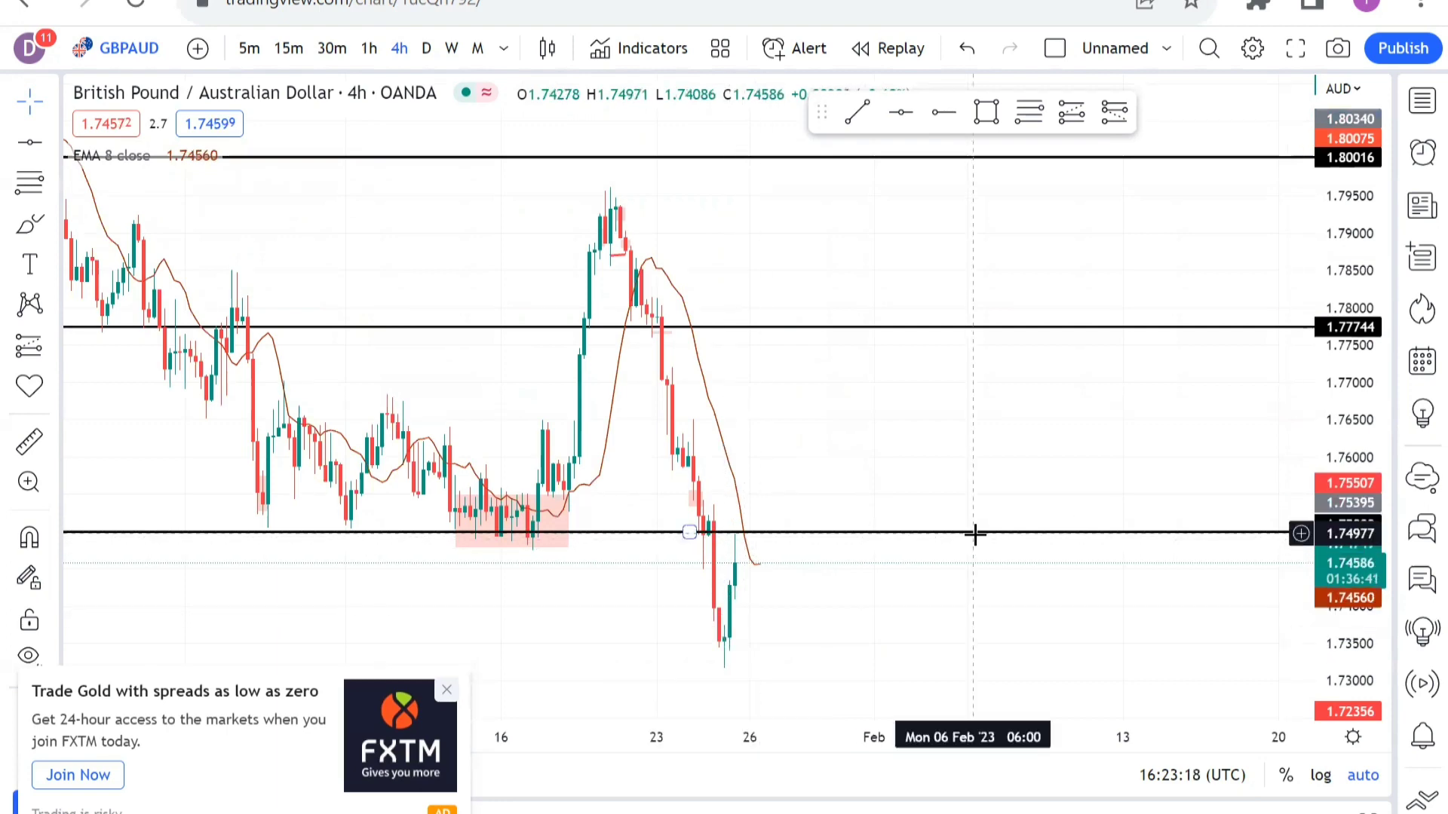
scroll(856, 588, down, 1)
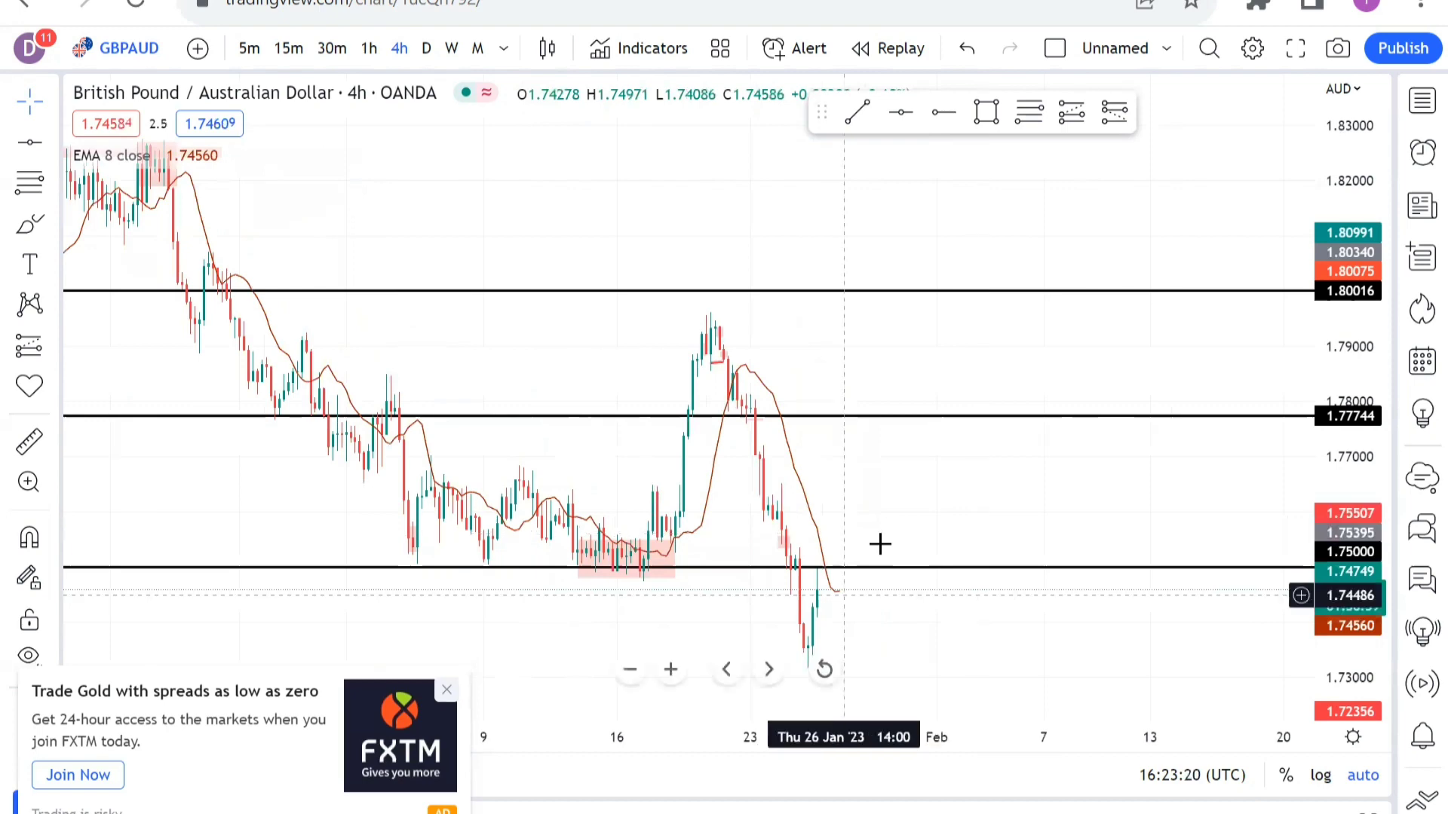
Examine the October and November price history for reactions at the 1.75000 line
scroll(754, 468, left, 5)
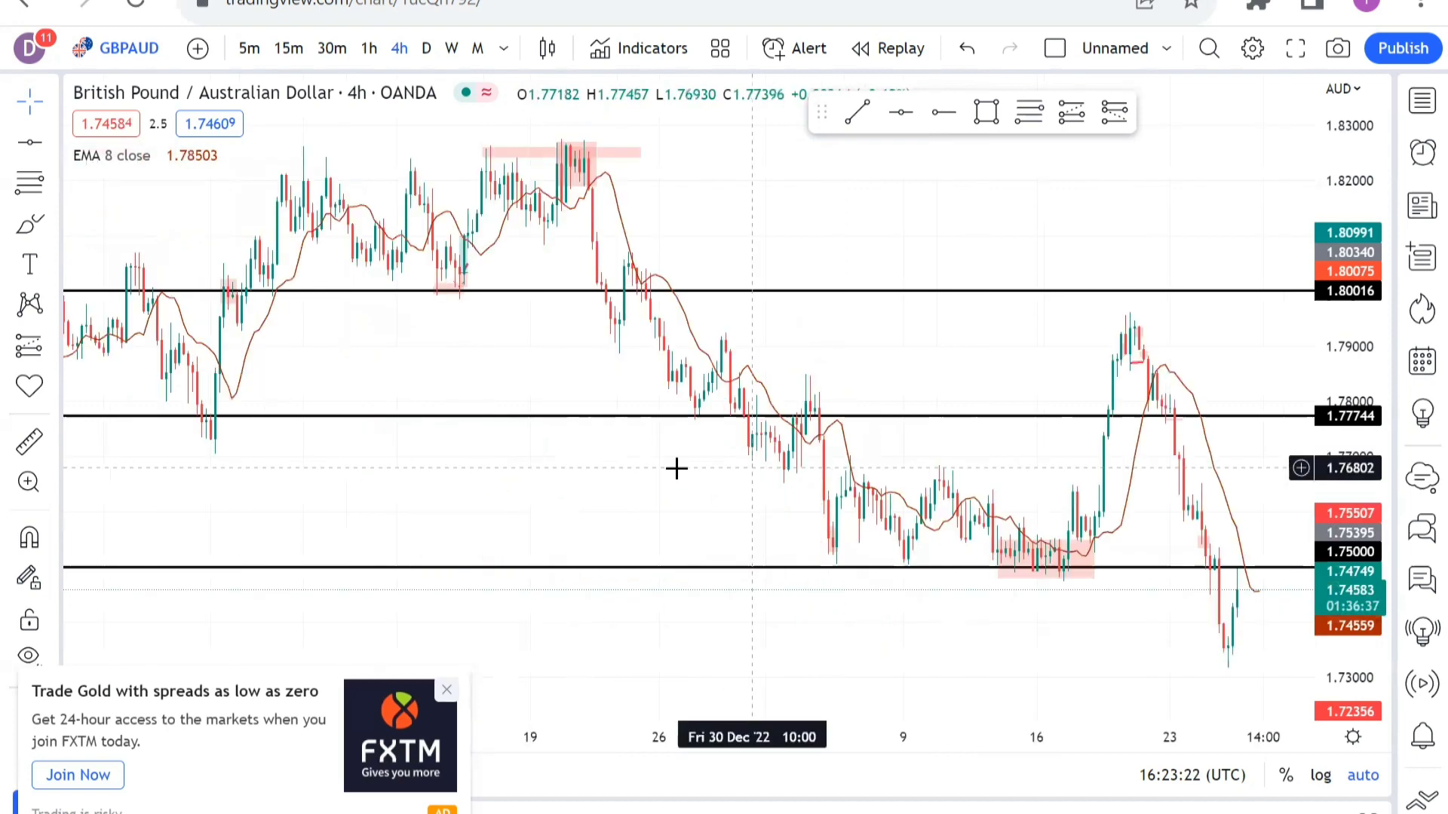
scroll(678, 470, left, 2)
scroll(689, 522, down, 2)
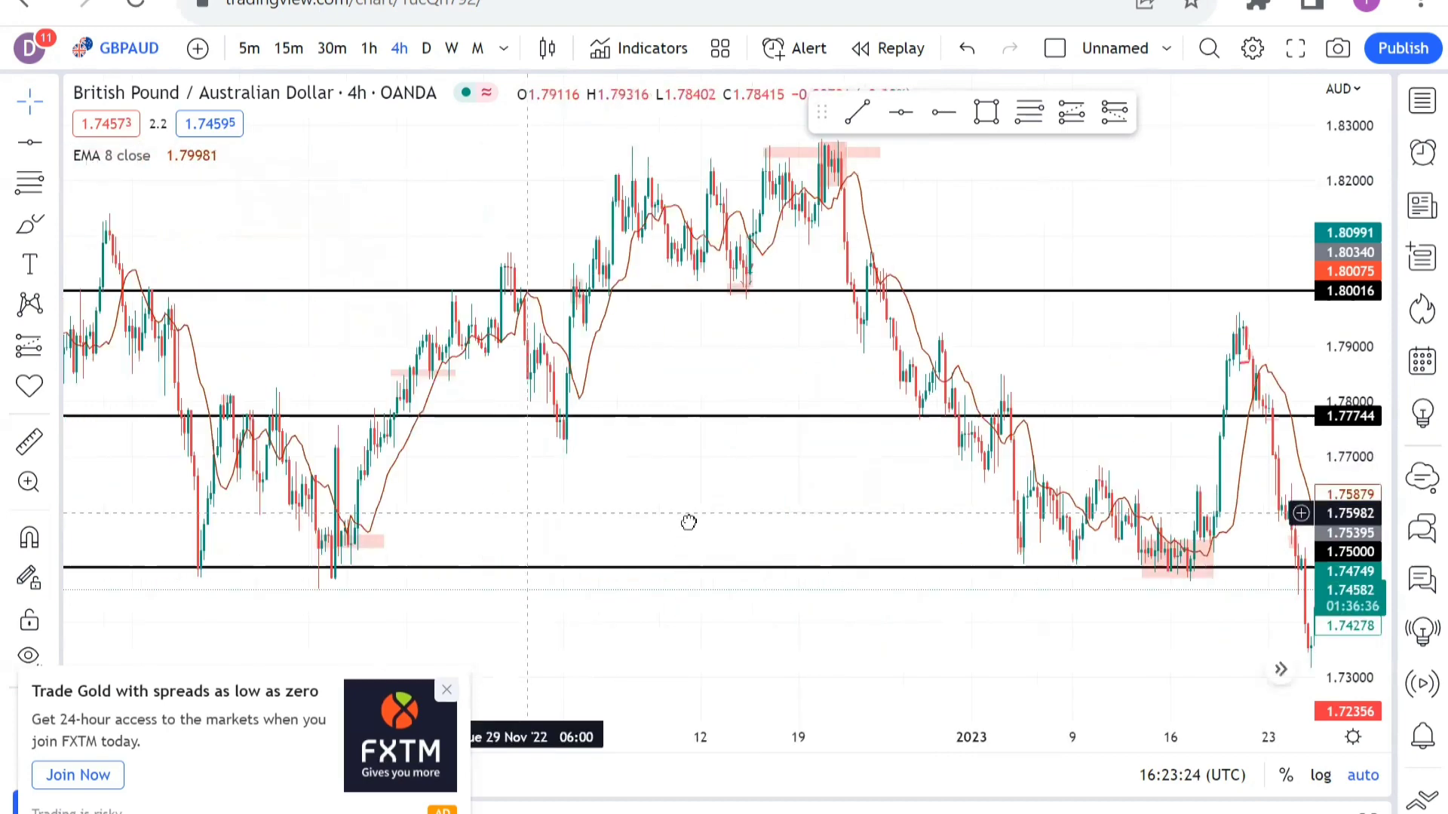
scroll(561, 653, left, 2)
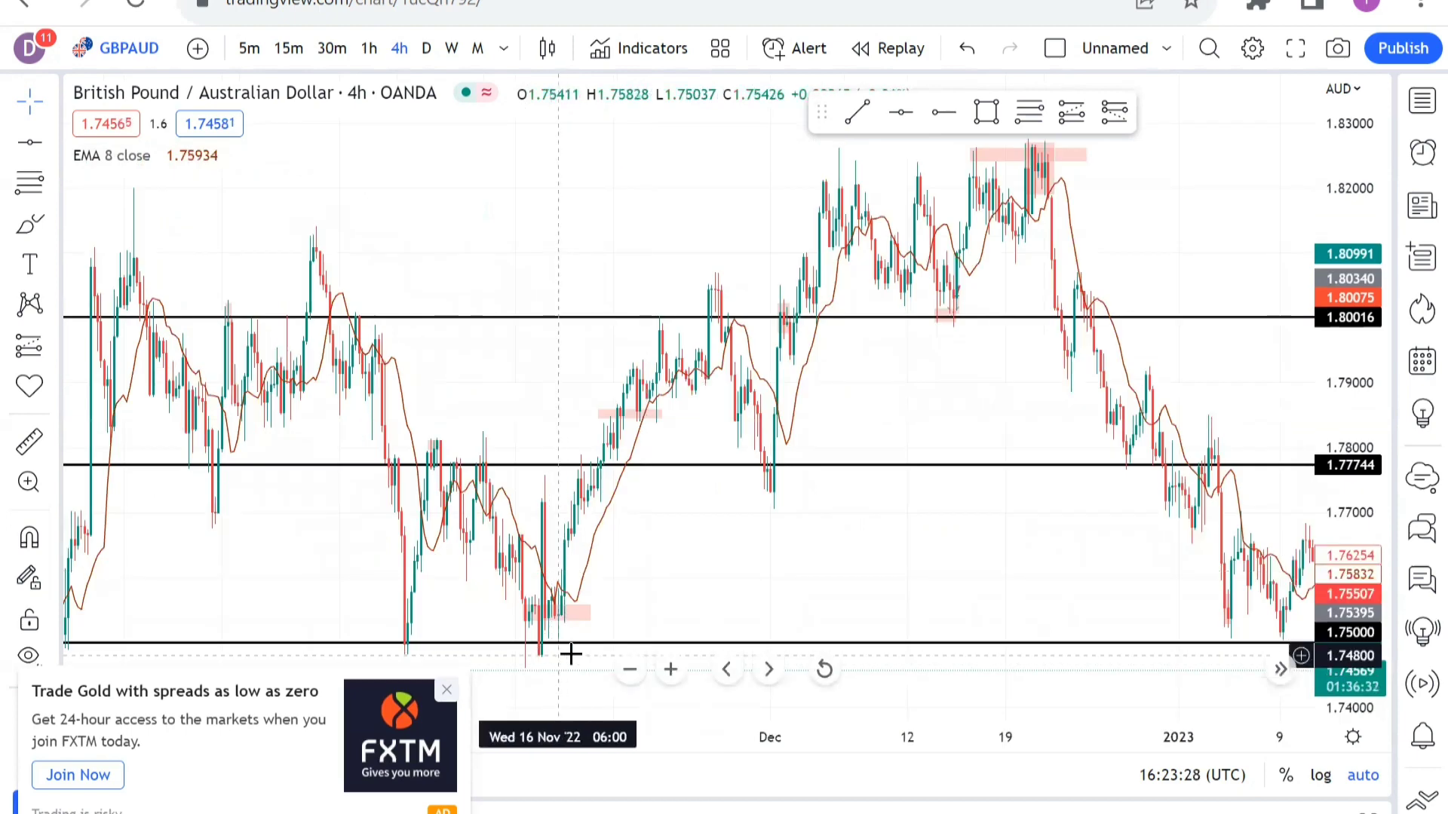
scroll(779, 559, left, 1)
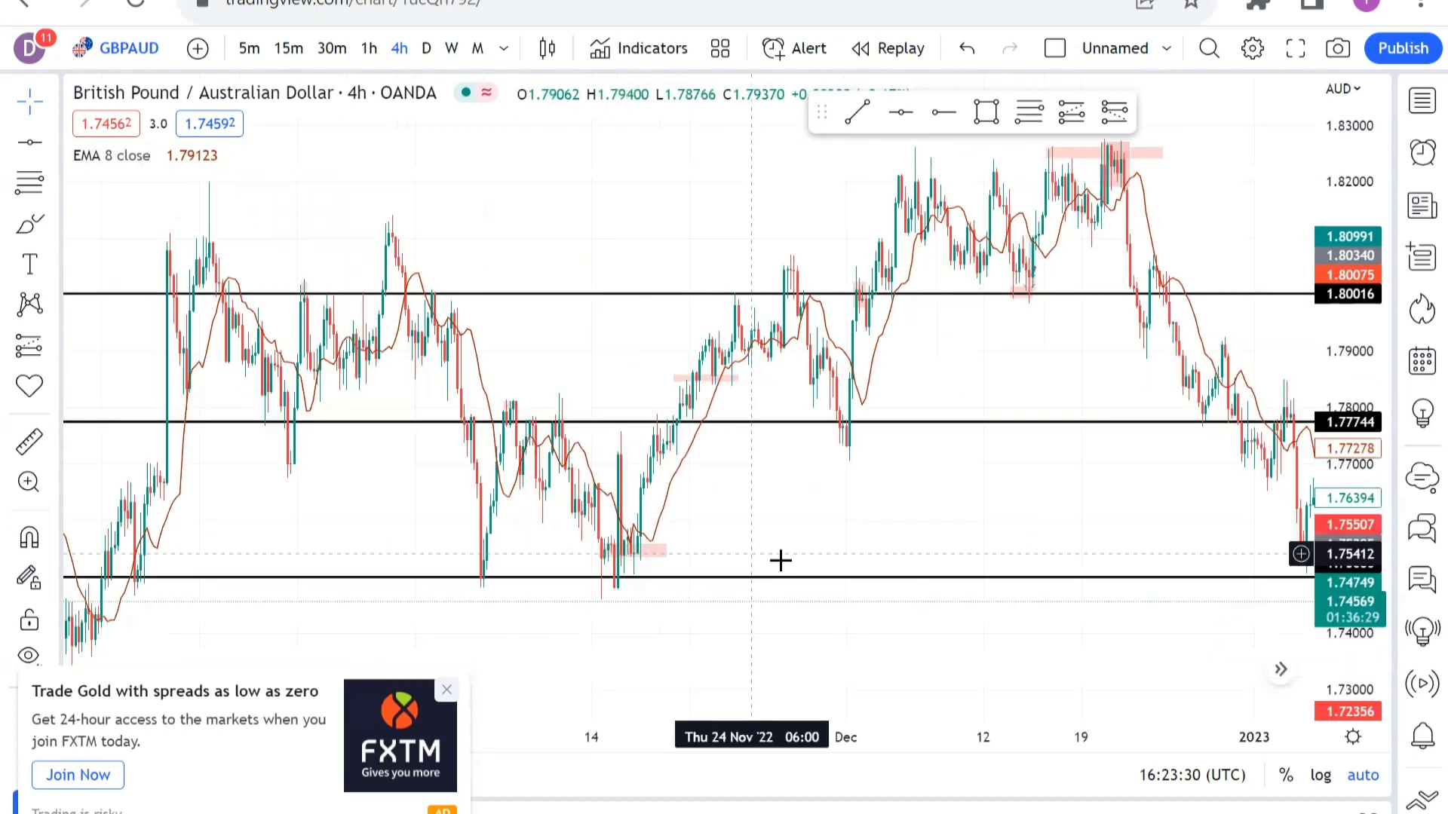
drag(651, 448, 762, 448)
scroll(854, 448, left, 3)
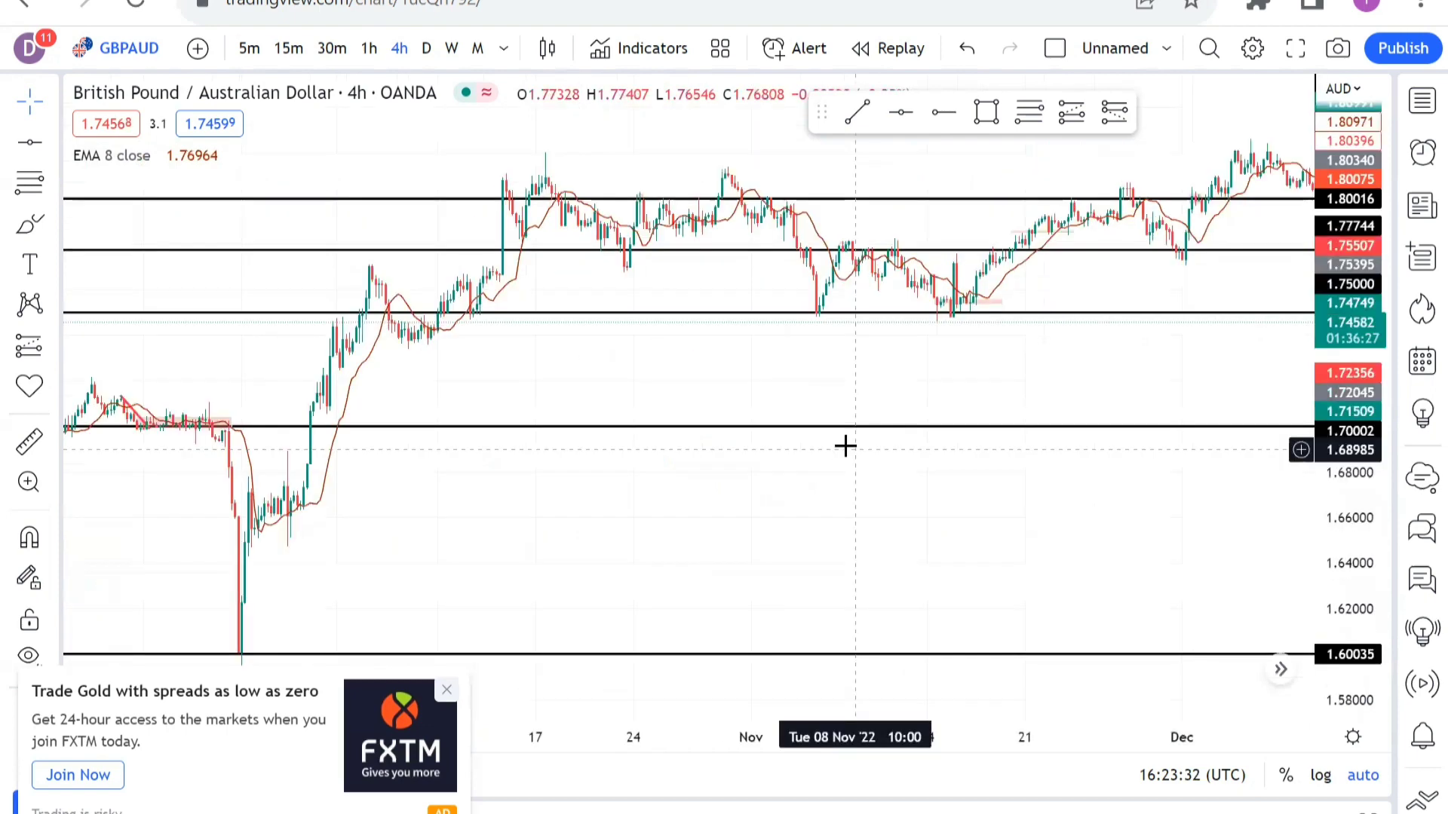
scroll(842, 441, up, 2)
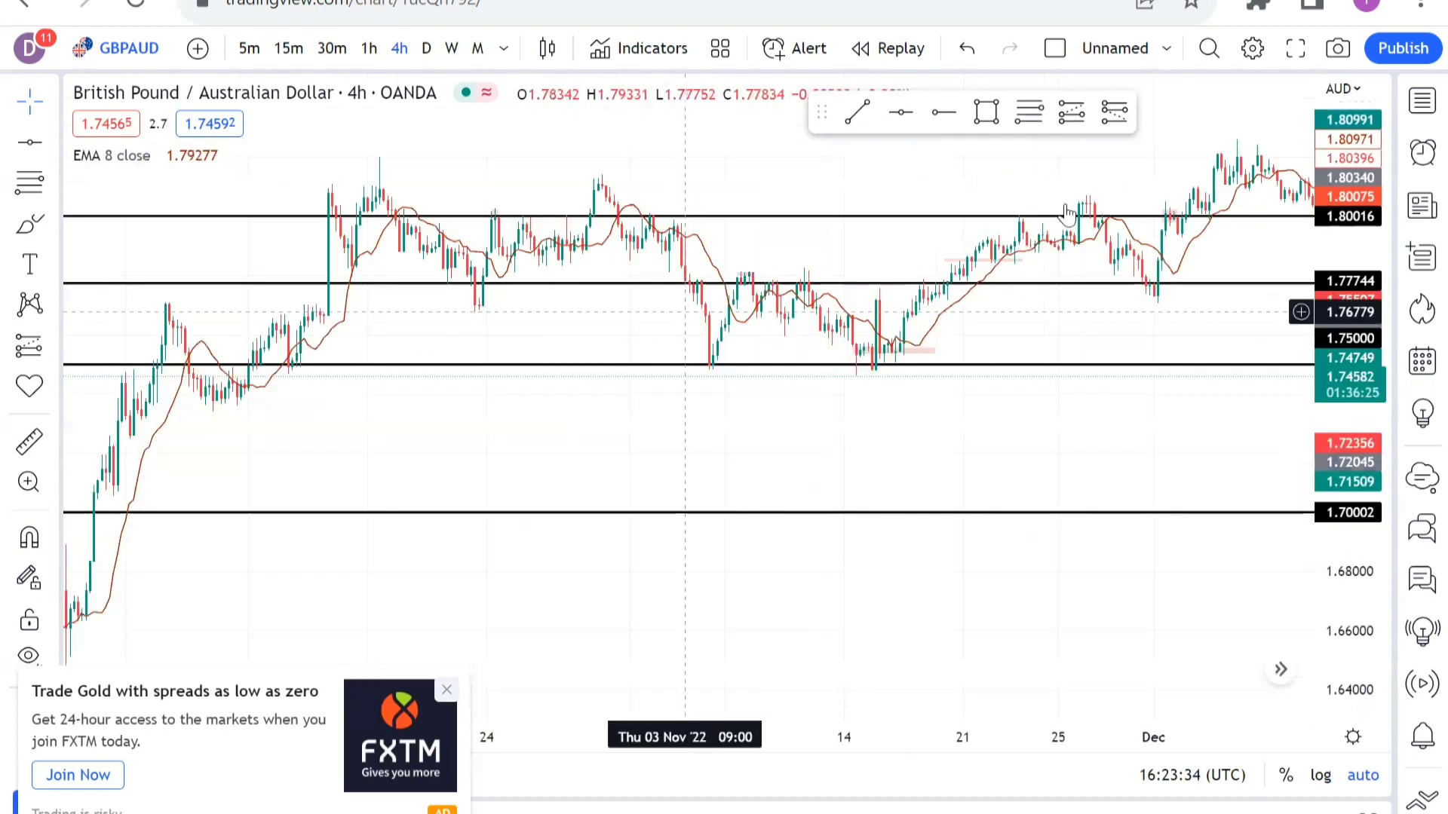
Examine how price reacted at the 1.80016 line from October through December and its marked zones
scroll(707, 210, right, 5)
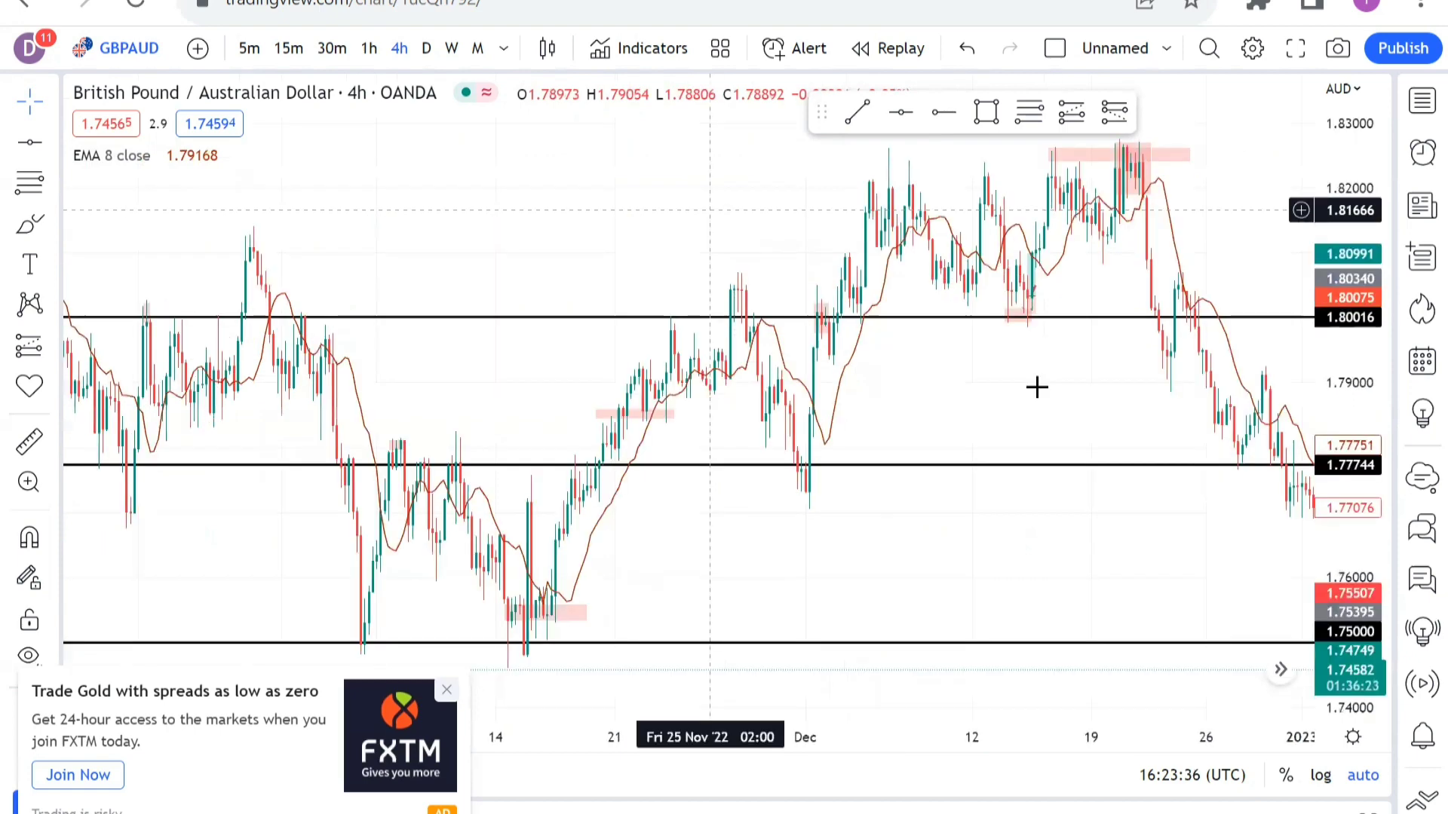
drag(1141, 320, 1019, 315)
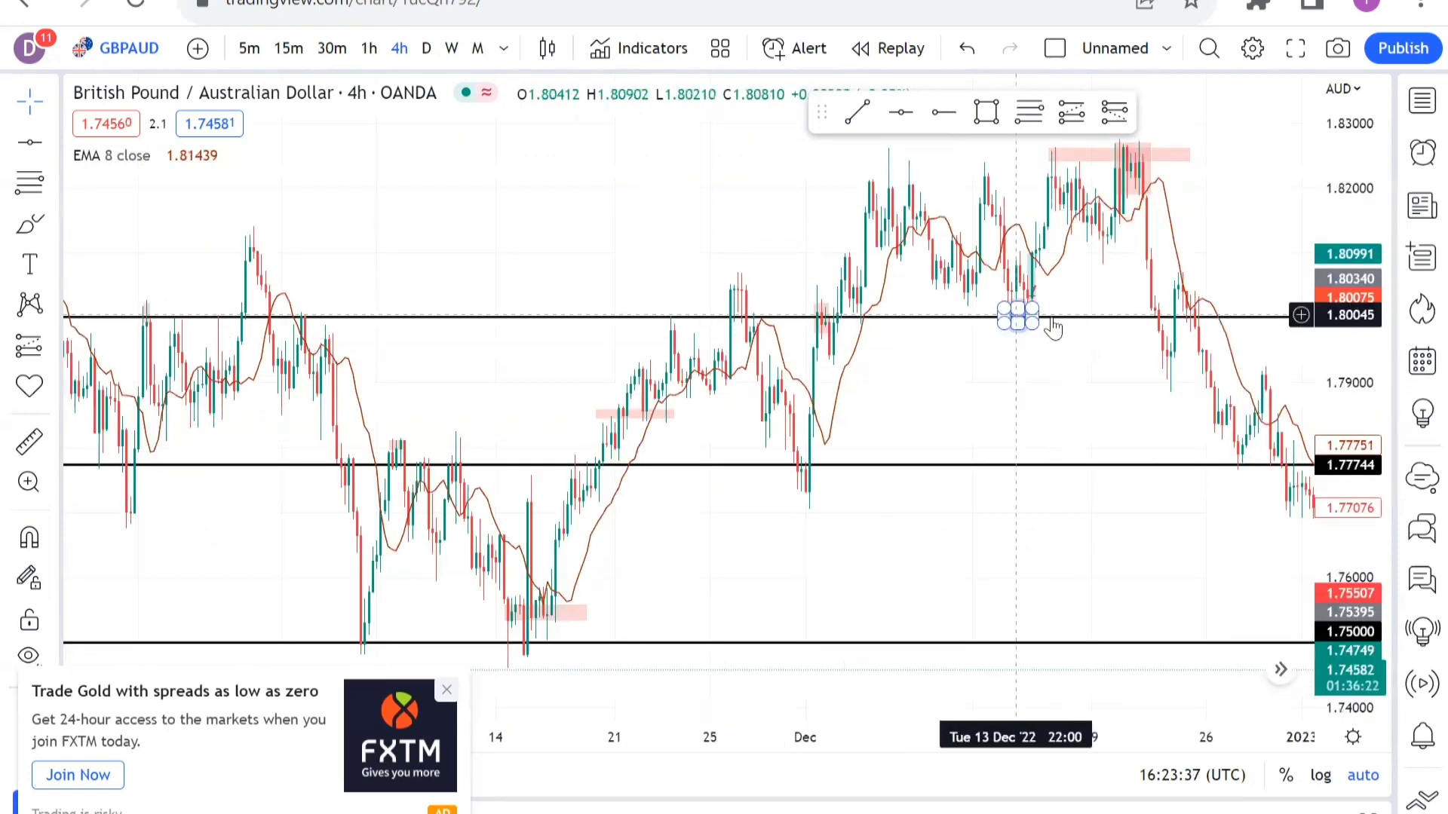
click(1028, 309)
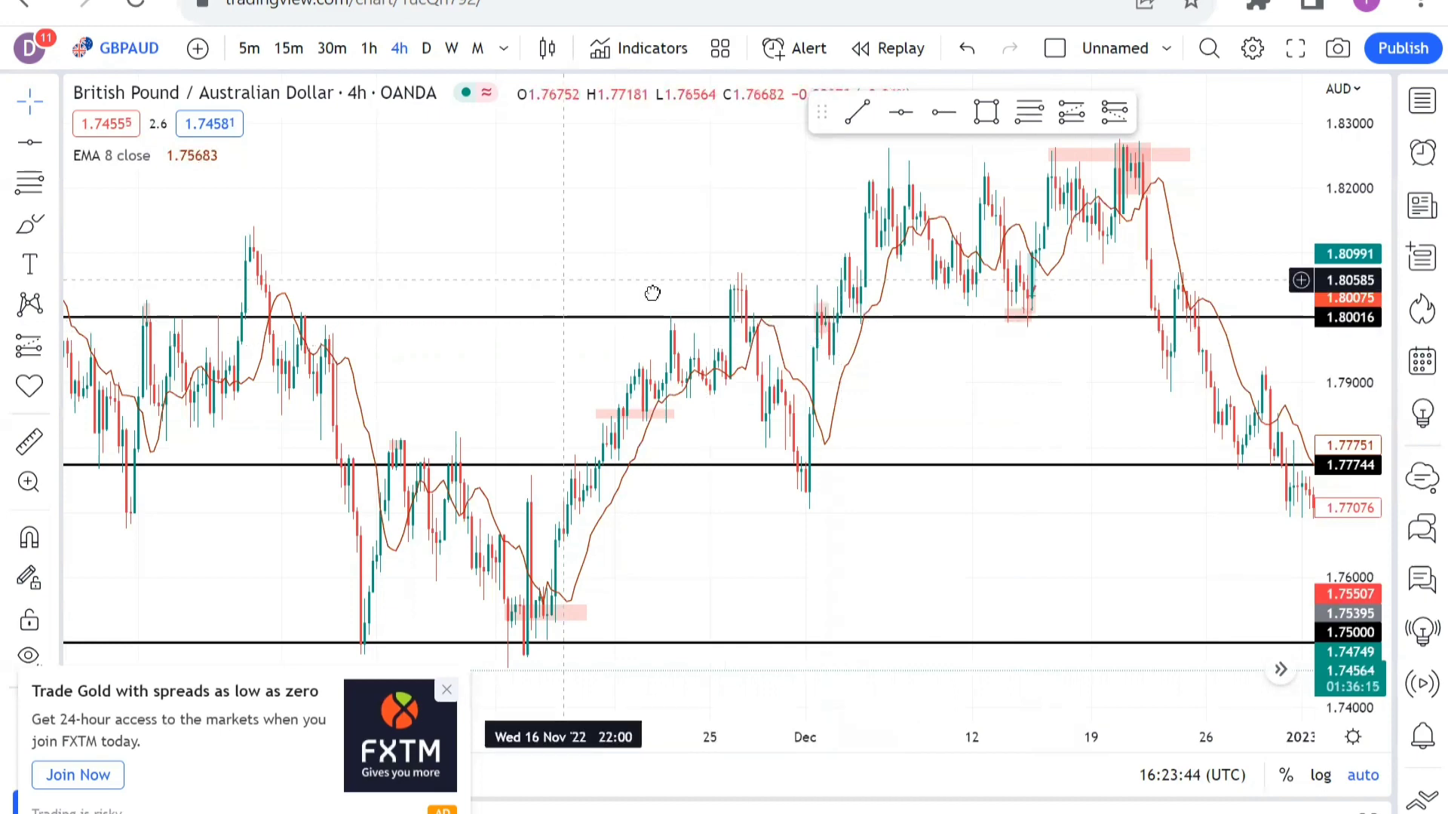
scroll(672, 281, left, 3)
scroll(502, 276, left, 1)
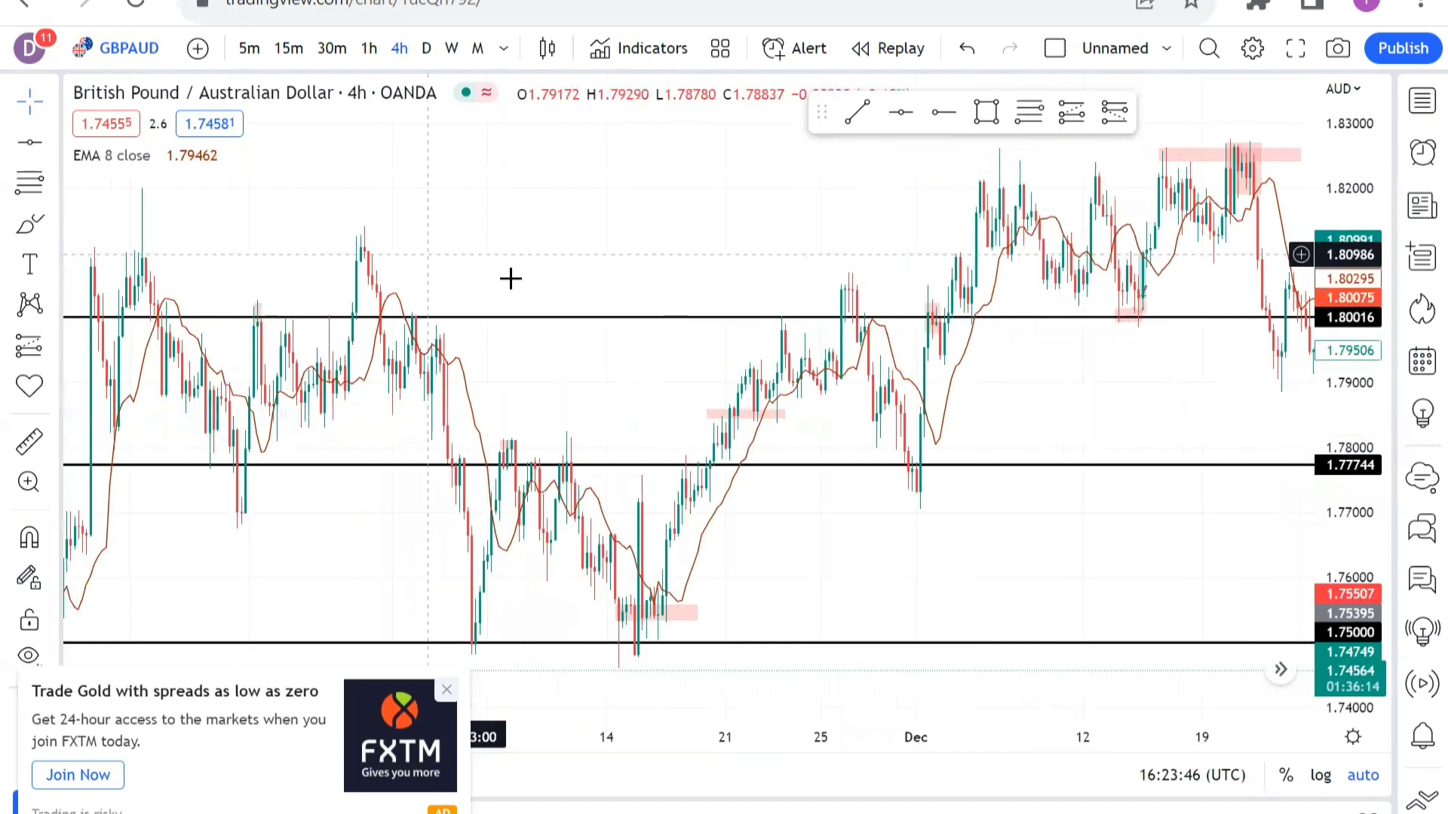
scroll(630, 296, left, 2)
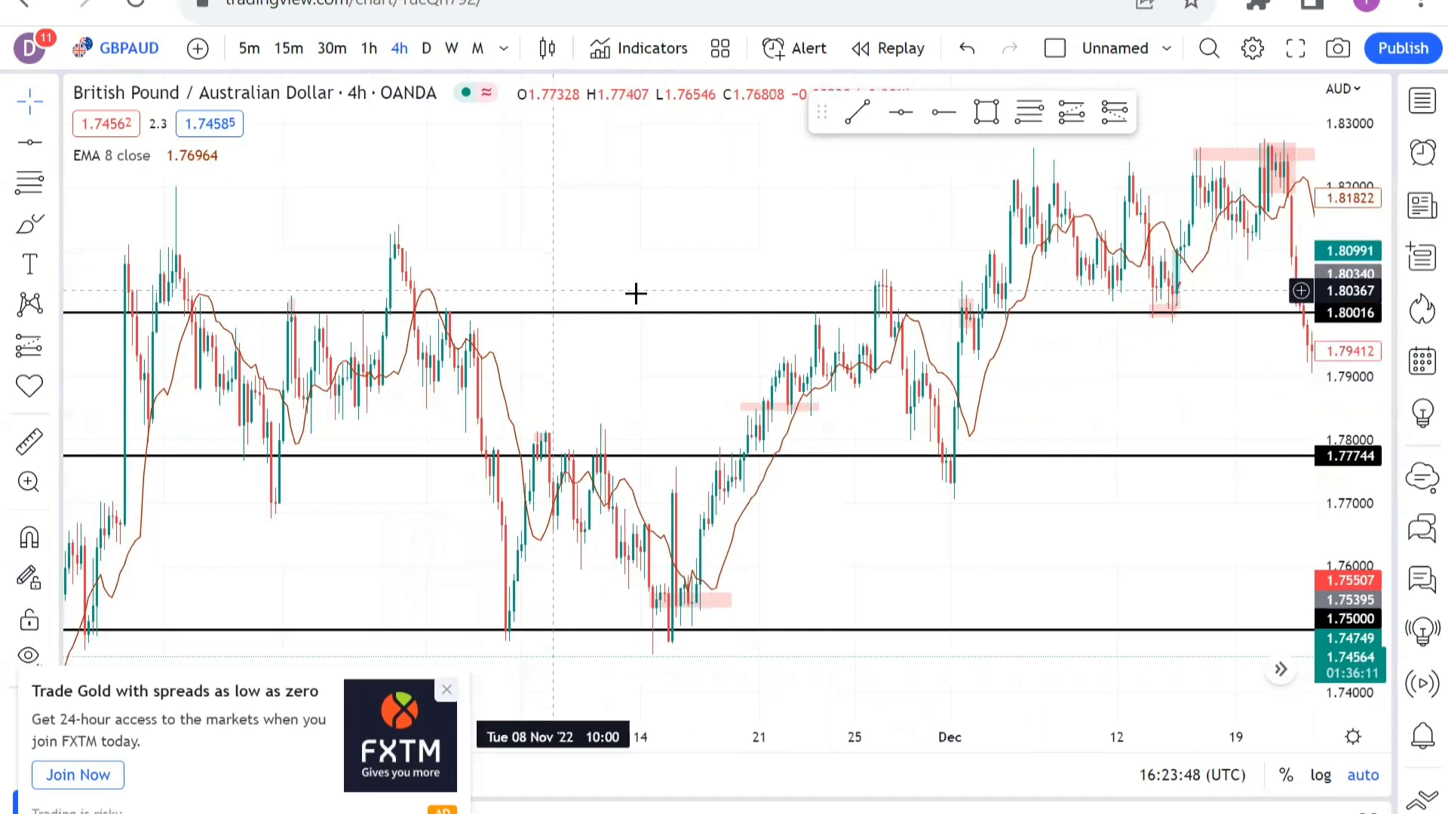
scroll(644, 264, left, 3)
scroll(664, 267, left, 2)
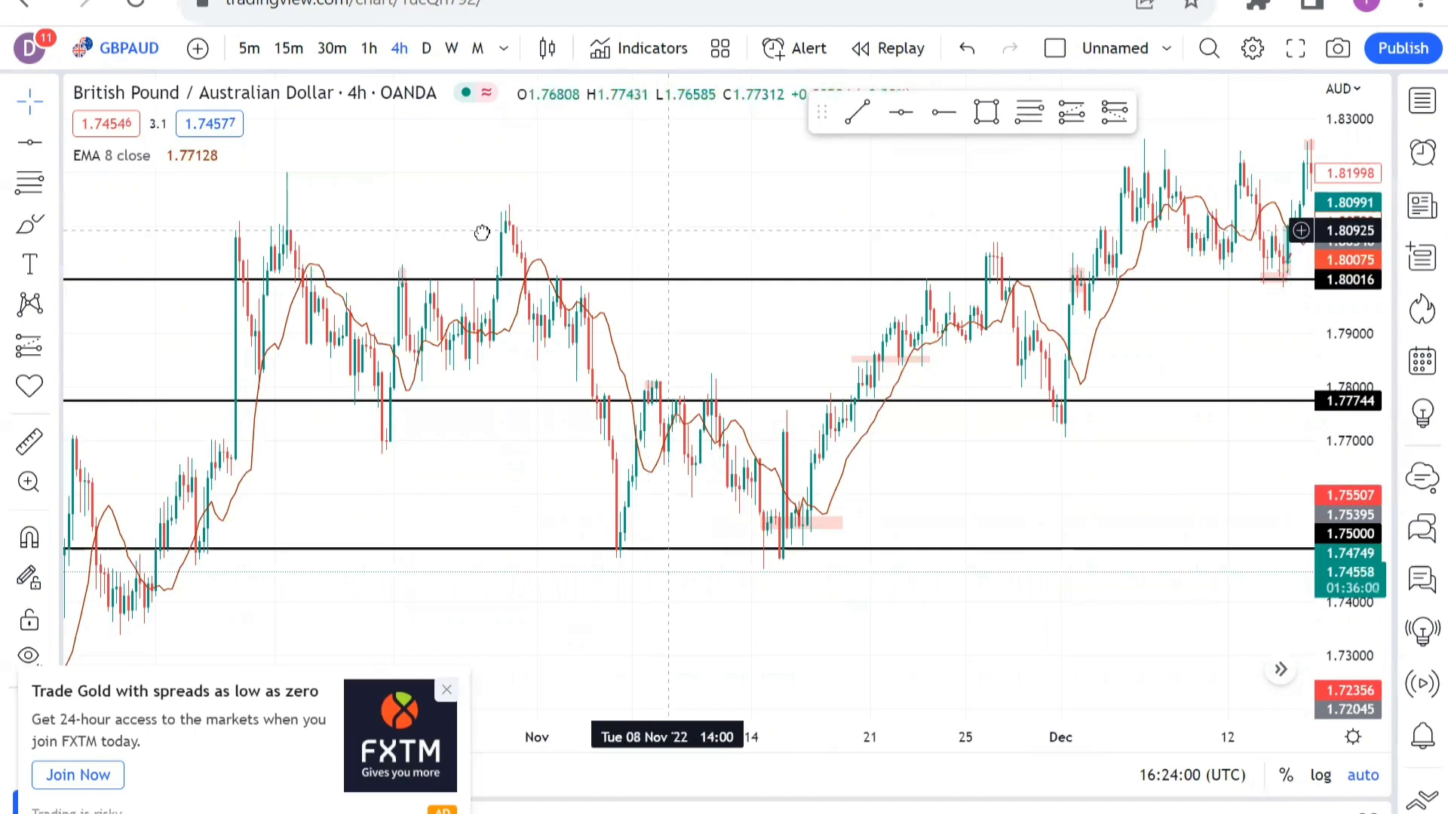
scroll(663, 239, right, 5)
scroll(420, 246, right, 5)
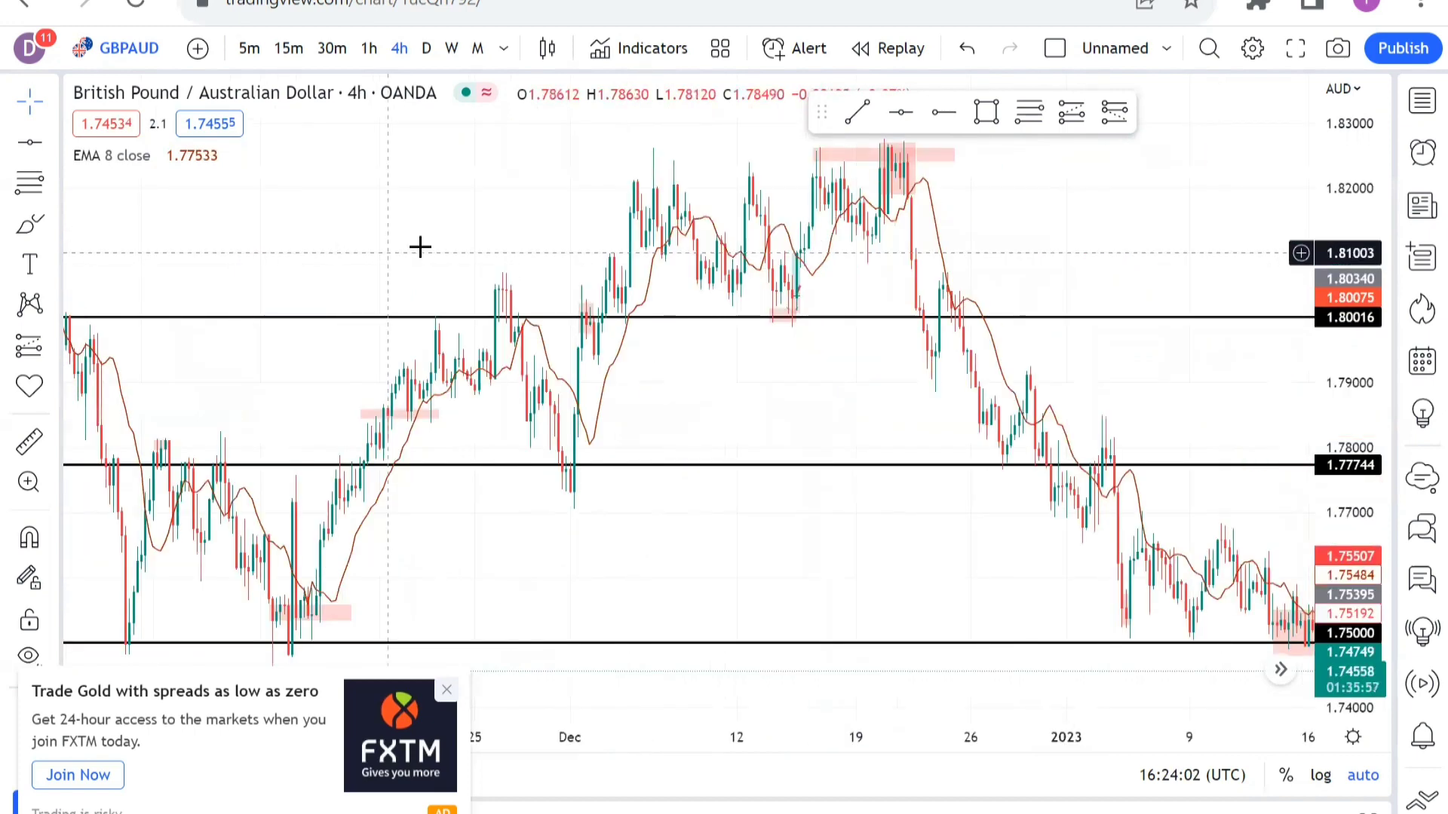
scroll(468, 336, right, 5)
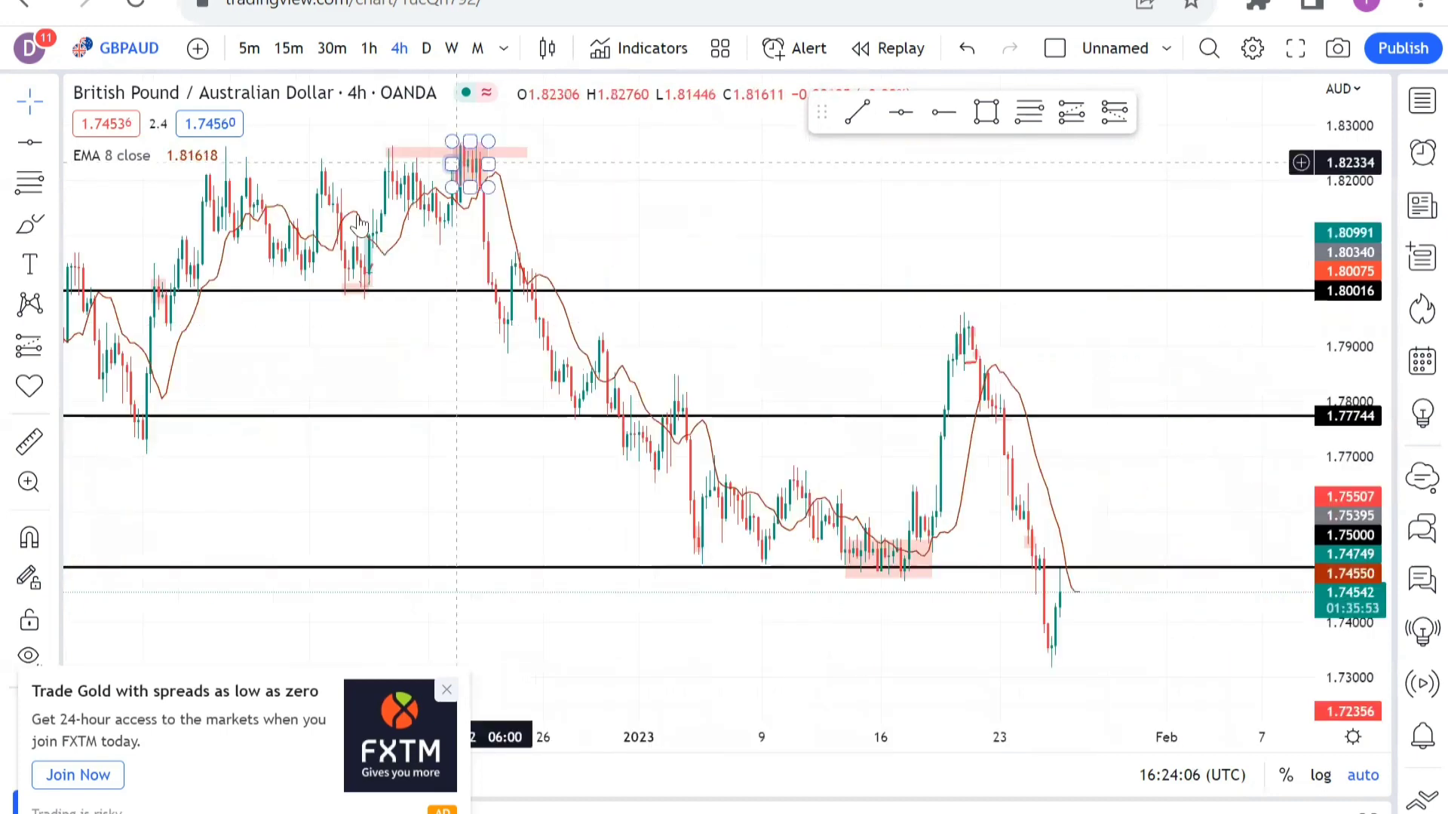
Draw a pink rectangle over the mid-January consolidation, from 12 to 17 January, between about 1.75652 and 1.74812
scroll(572, 365, up, 3)
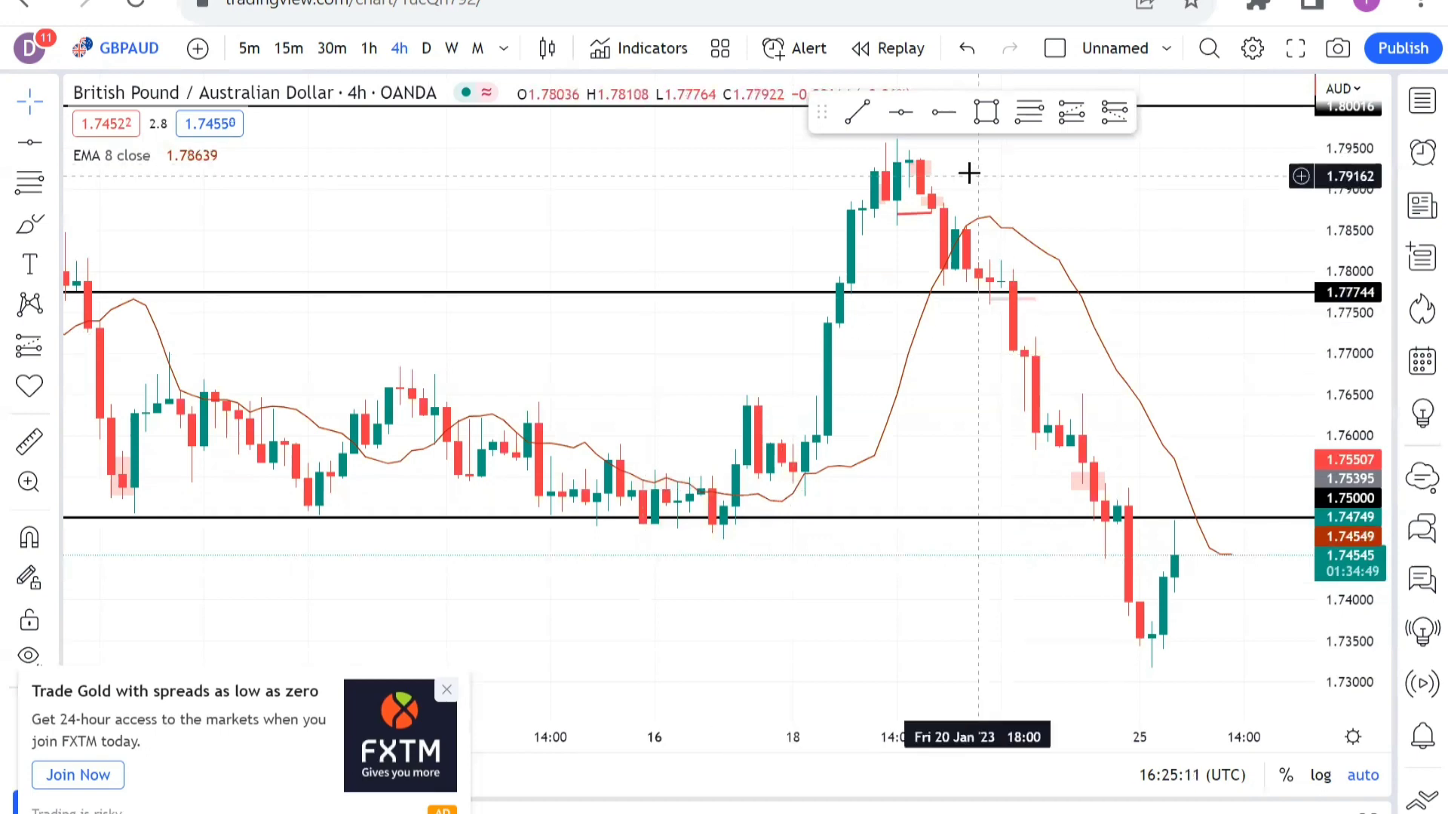
click(981, 125)
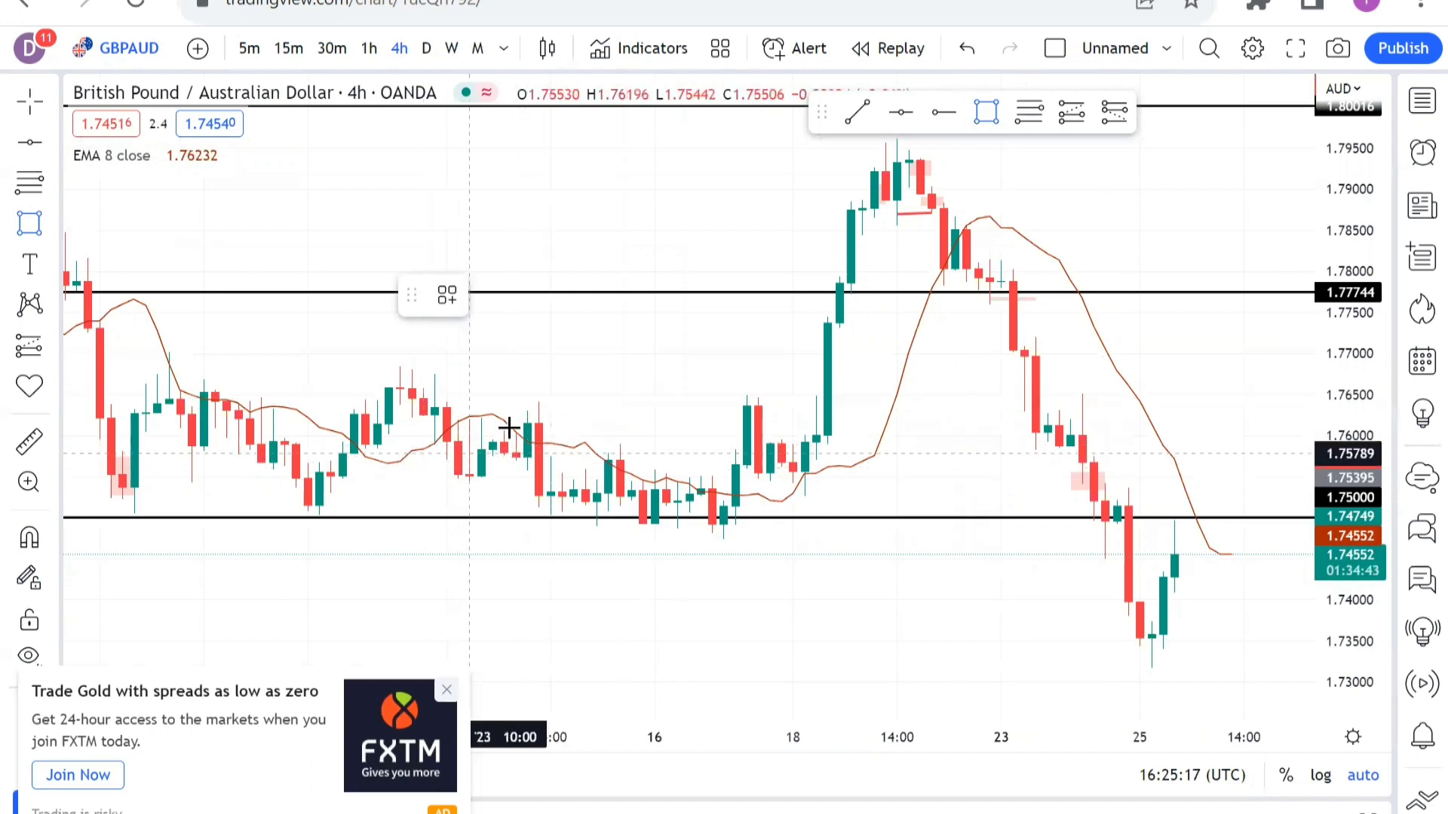
click(538, 465)
click(723, 514)
drag(754, 535, 781, 533)
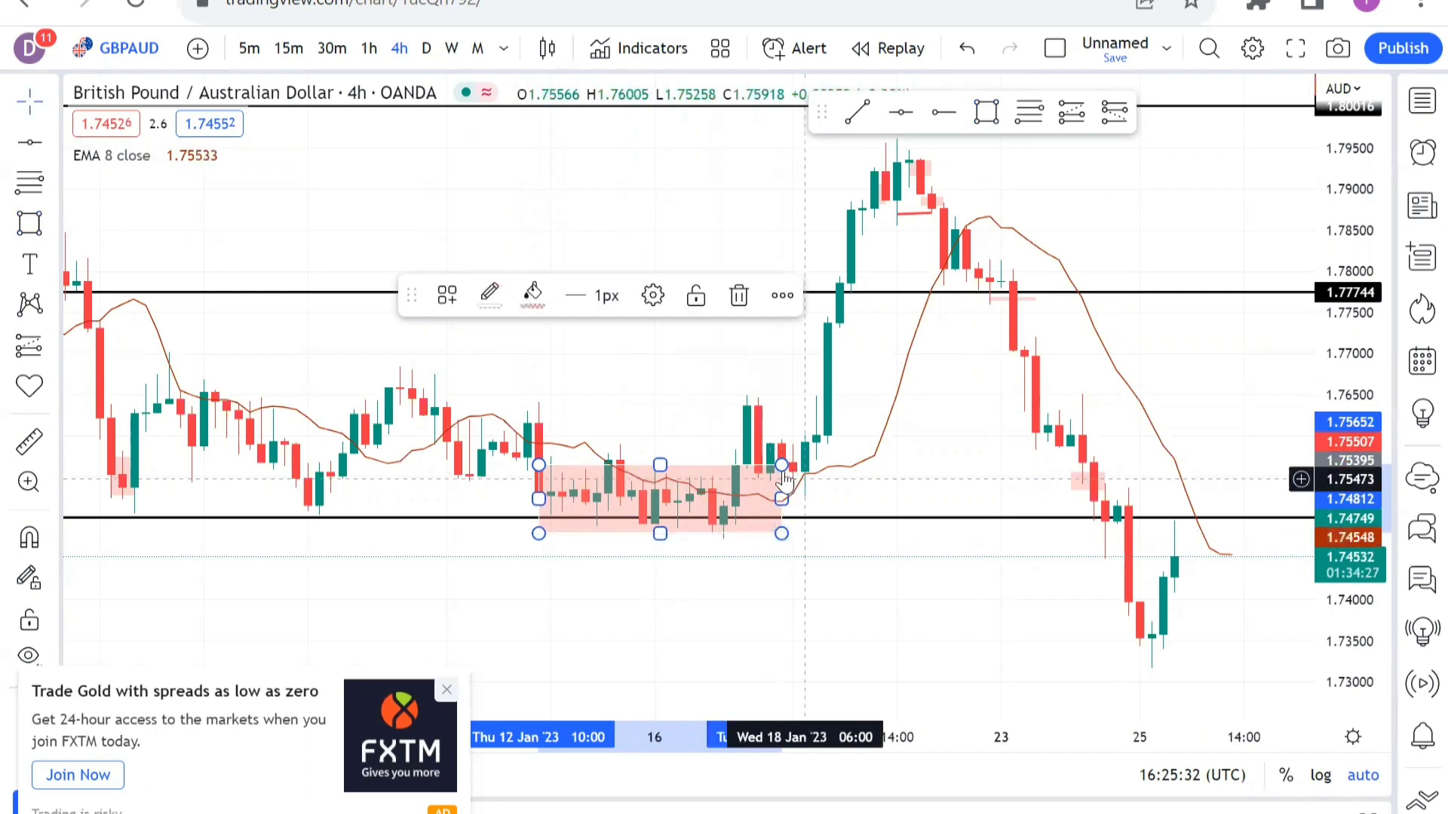
Lower the consolidation rectangle's upper edge to about 1.75500 and extend its end to 18 January 10:00
drag(781, 467, 781, 477)
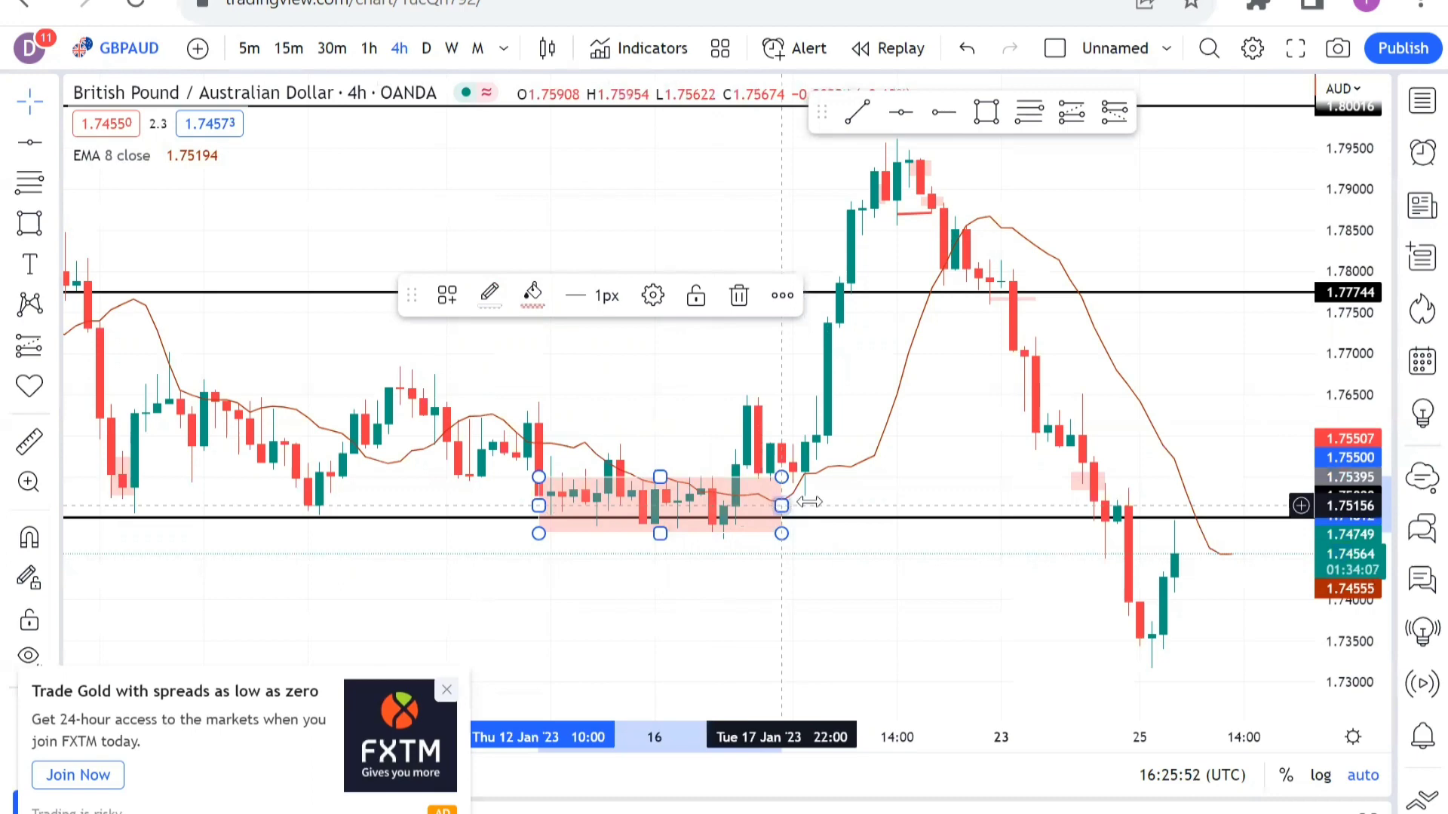
drag(781, 505, 821, 501)
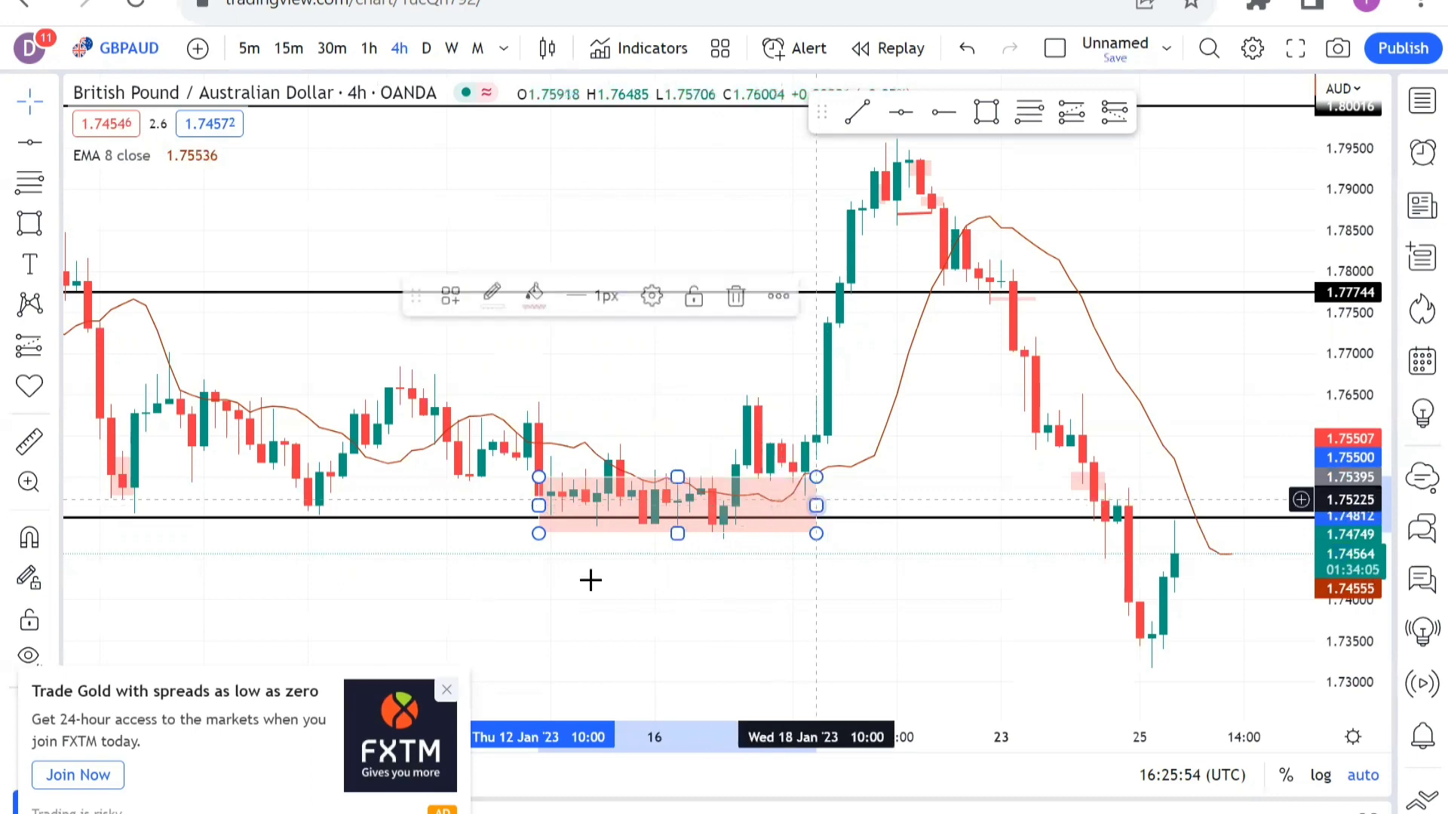
drag(603, 585, 523, 582)
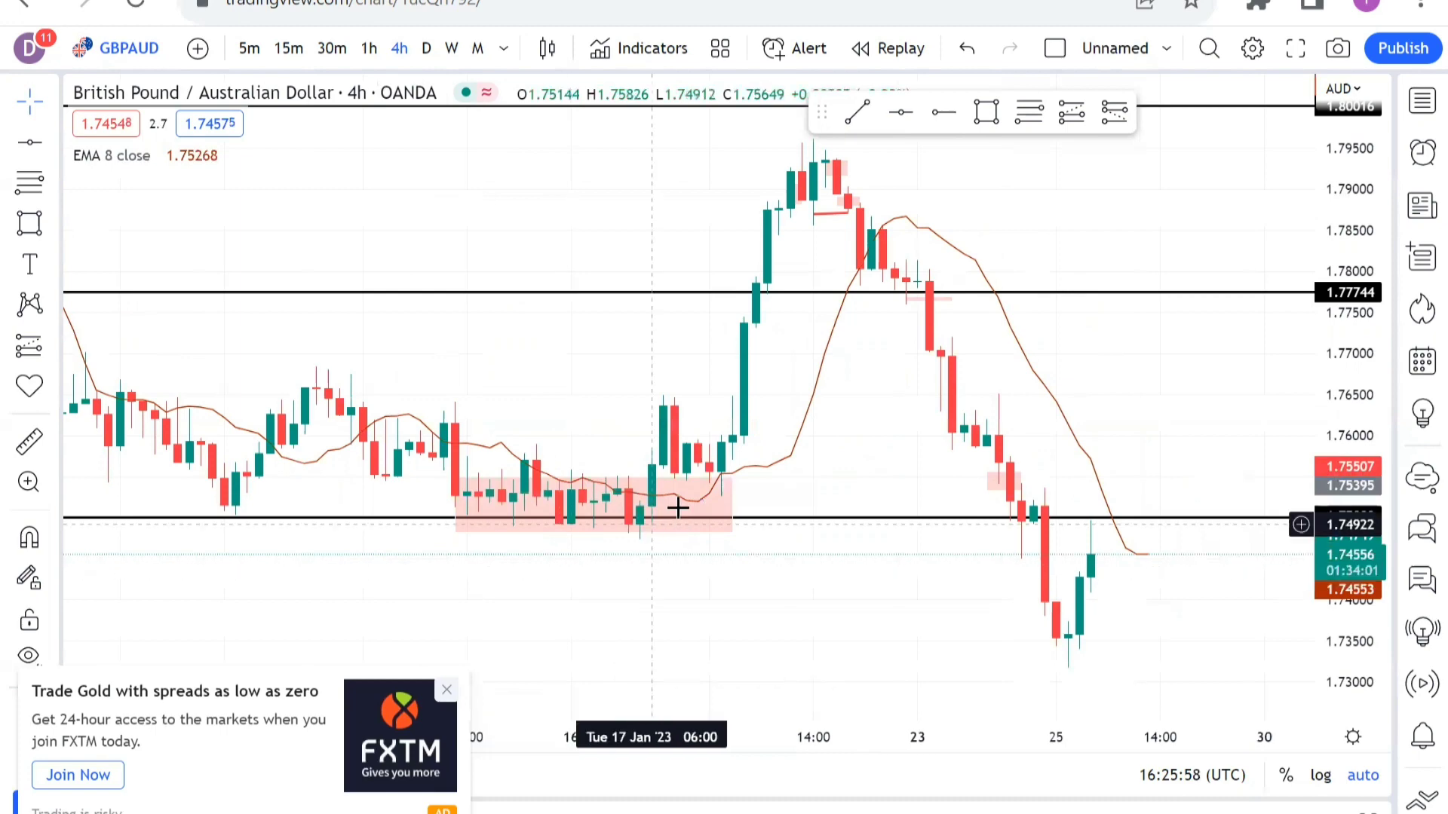
Examine the mid-January consolidation zone and how its candles sit against the 1.75000 line
drag(683, 517, 682, 515)
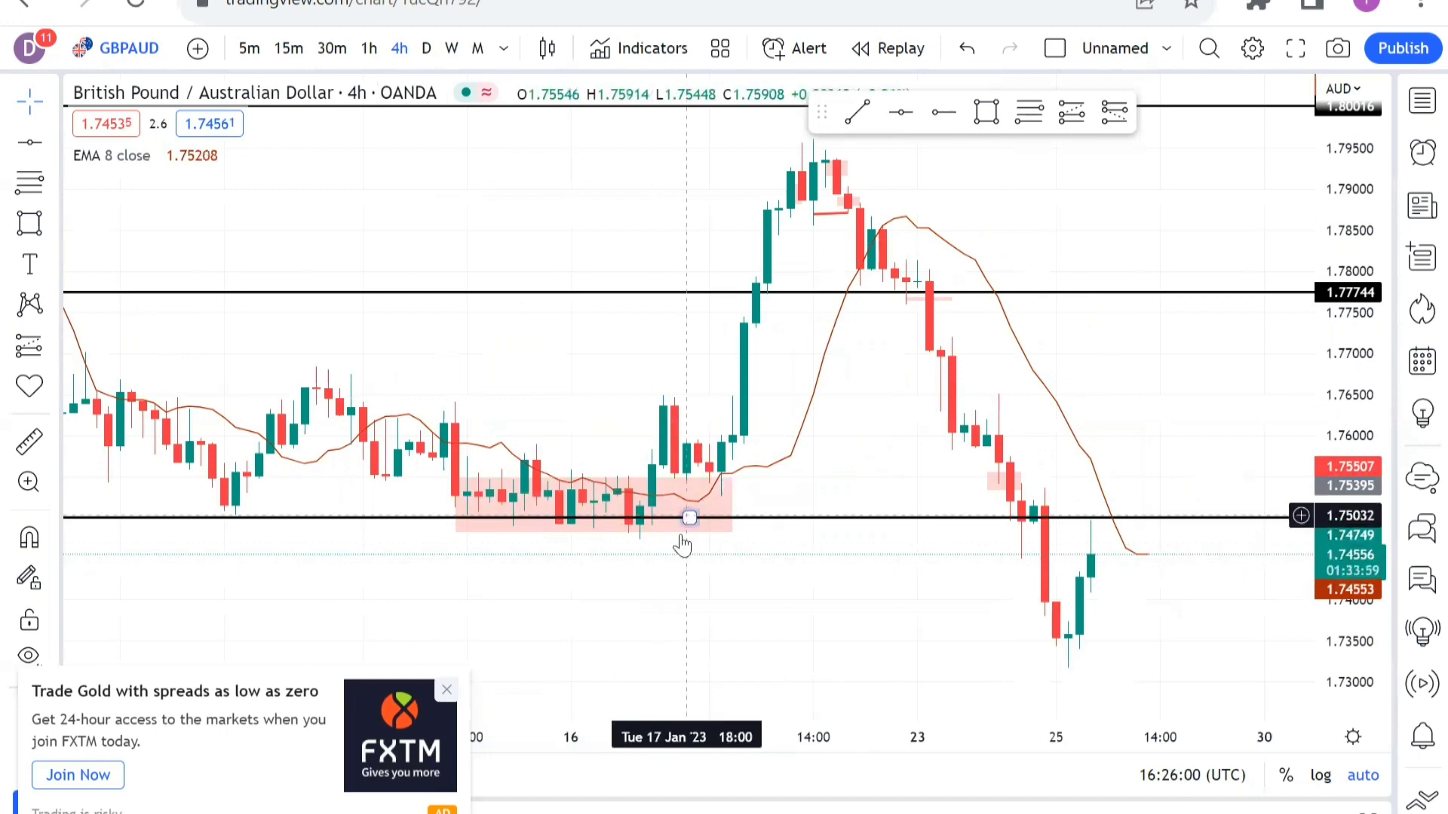
click(681, 537)
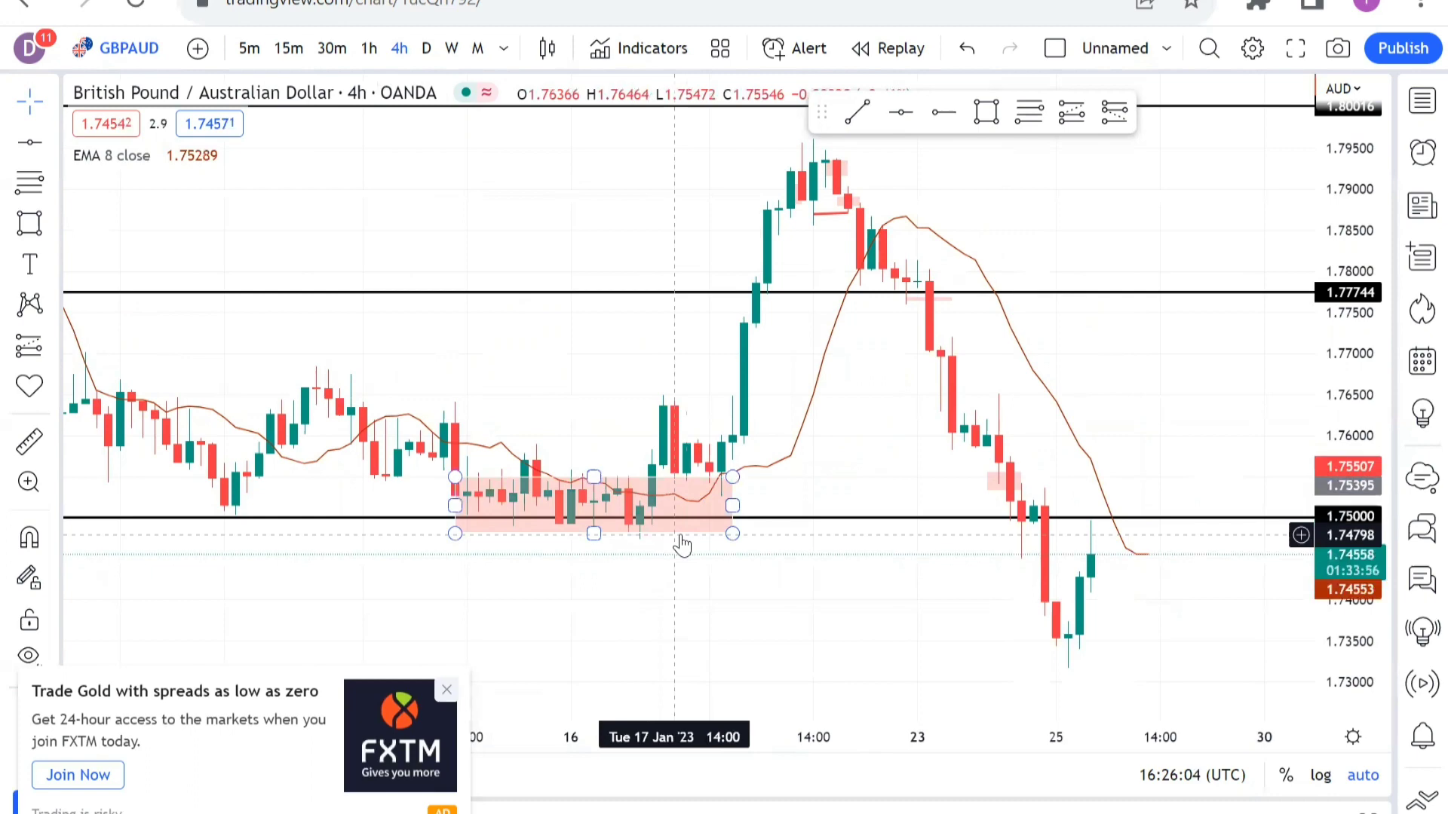
click(408, 508)
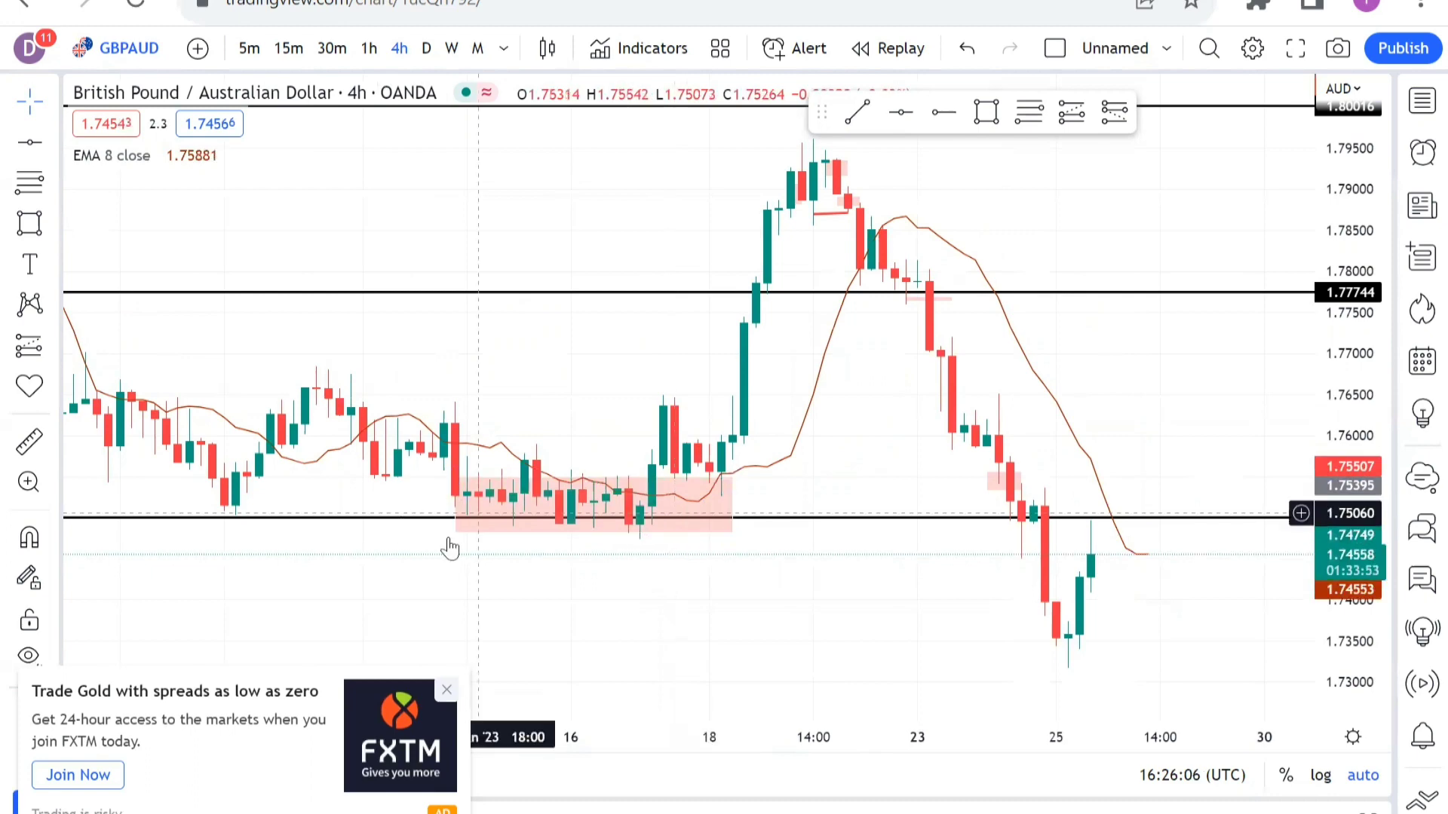
click(653, 520)
click(494, 516)
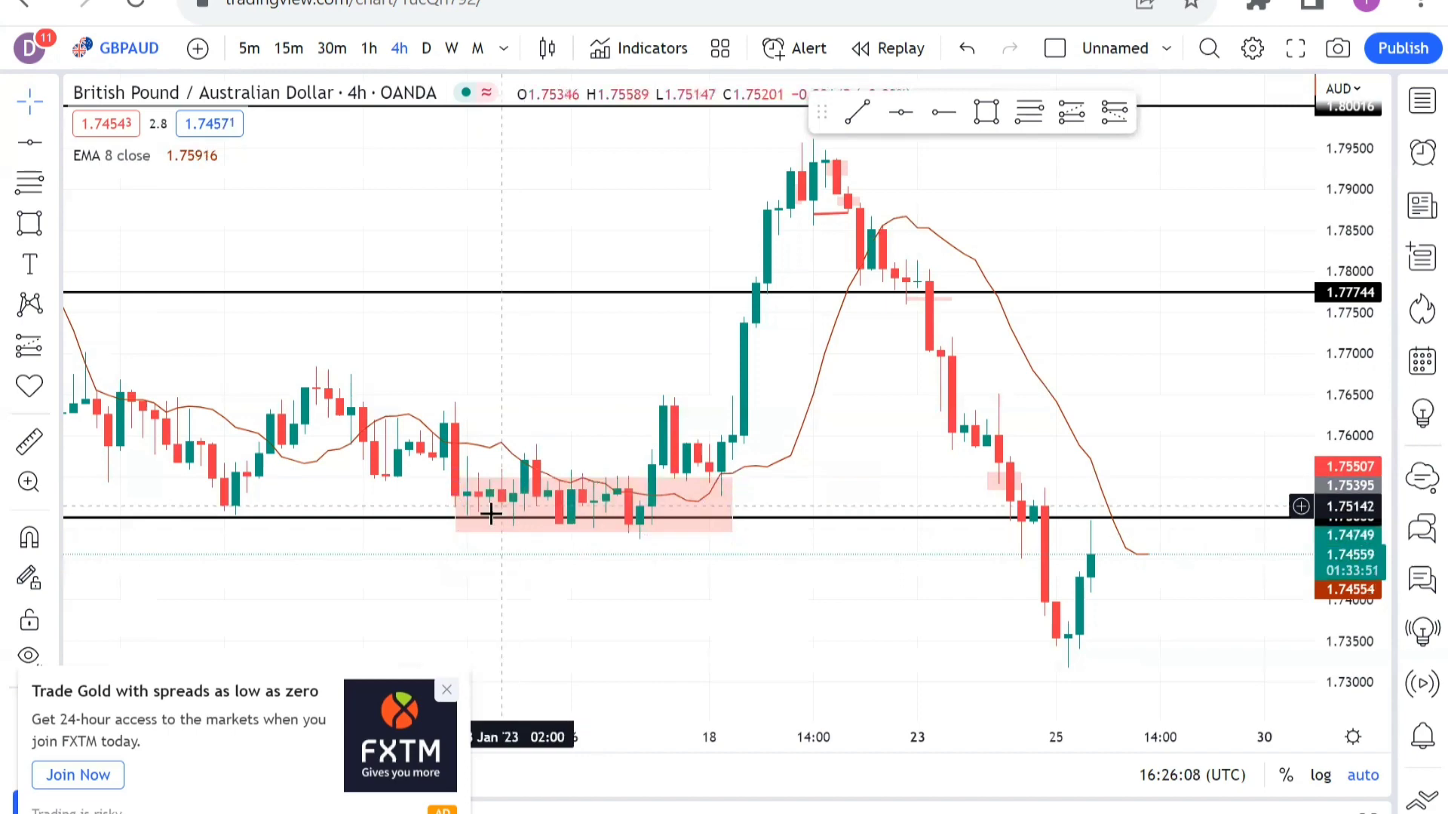
click(395, 520)
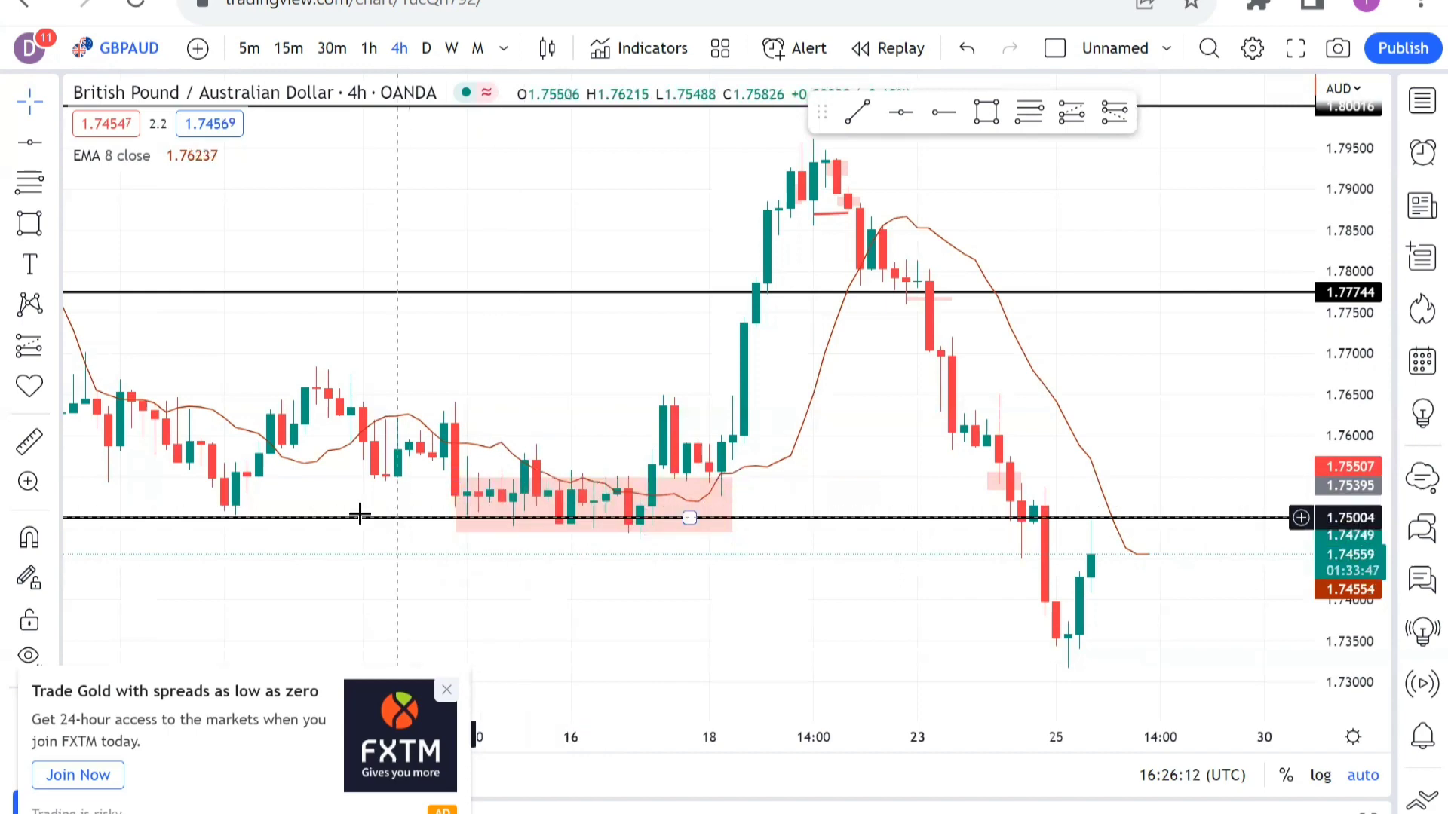
click(343, 550)
Compare the December reactions around the 1.80016 and 1.77744 lines with the January consolidation at 1.75000
scroll(346, 558, down, 2)
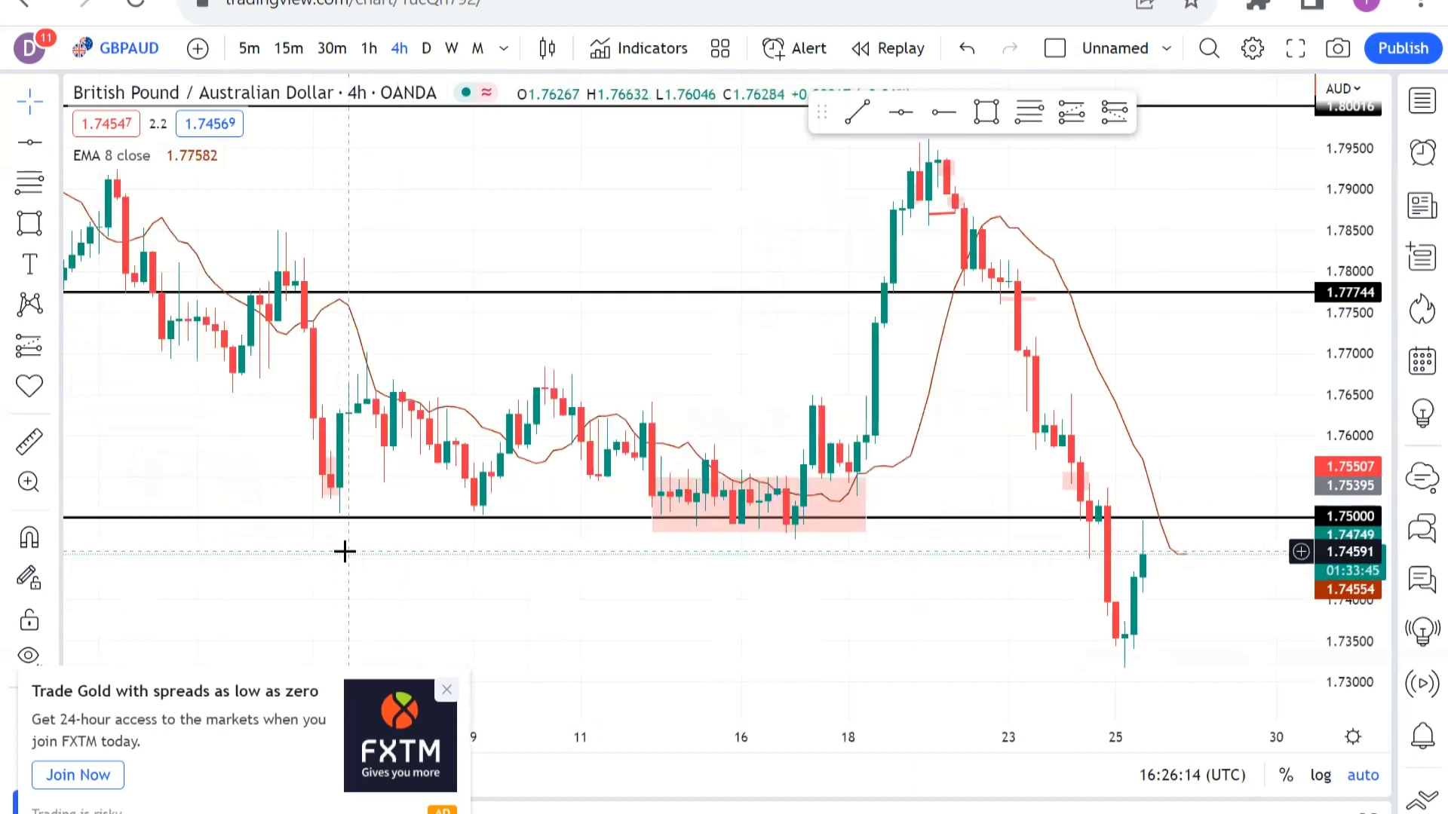
scroll(266, 519, down, 2)
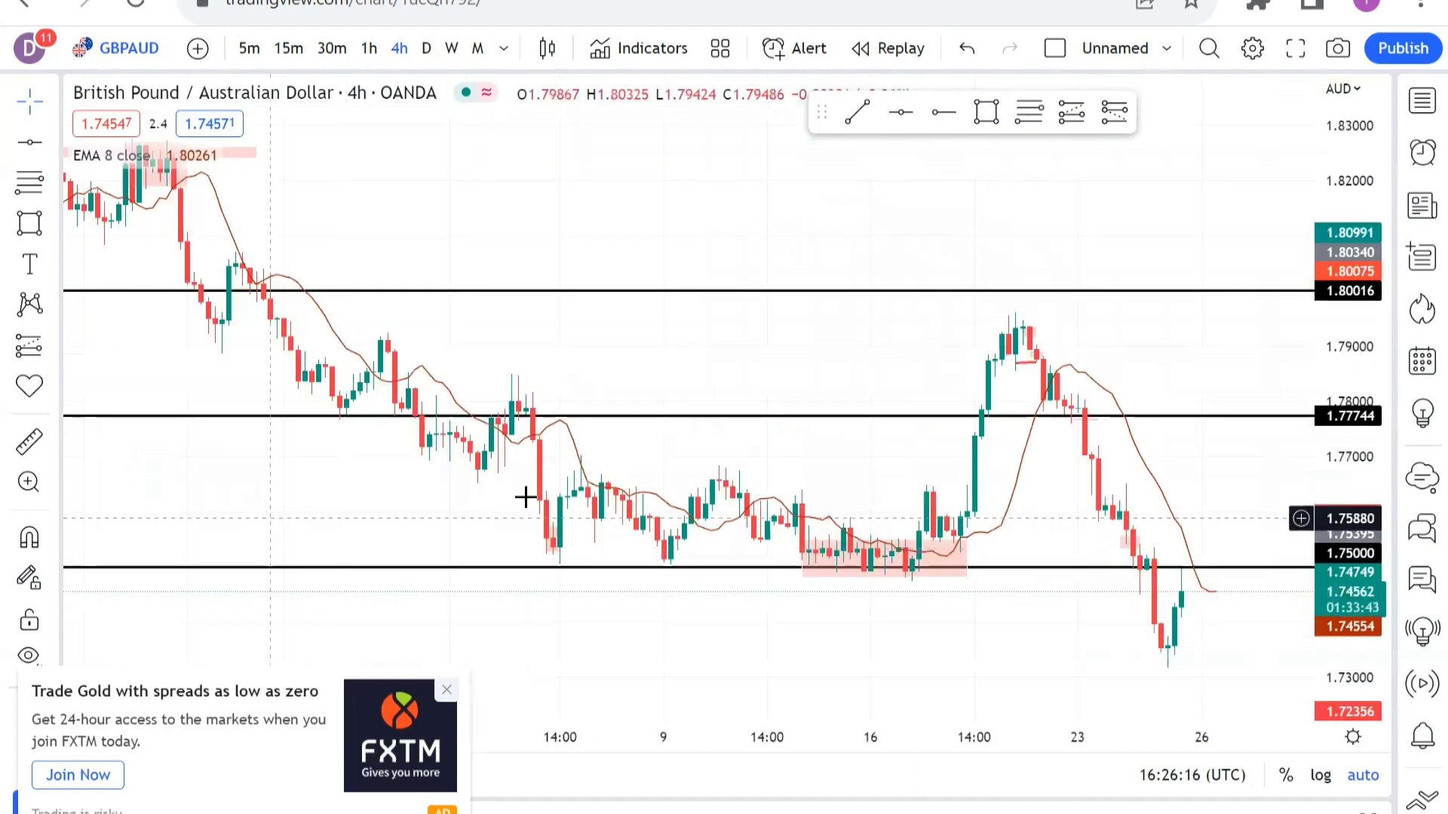
drag(275, 533, 668, 554)
drag(571, 586, 431, 607)
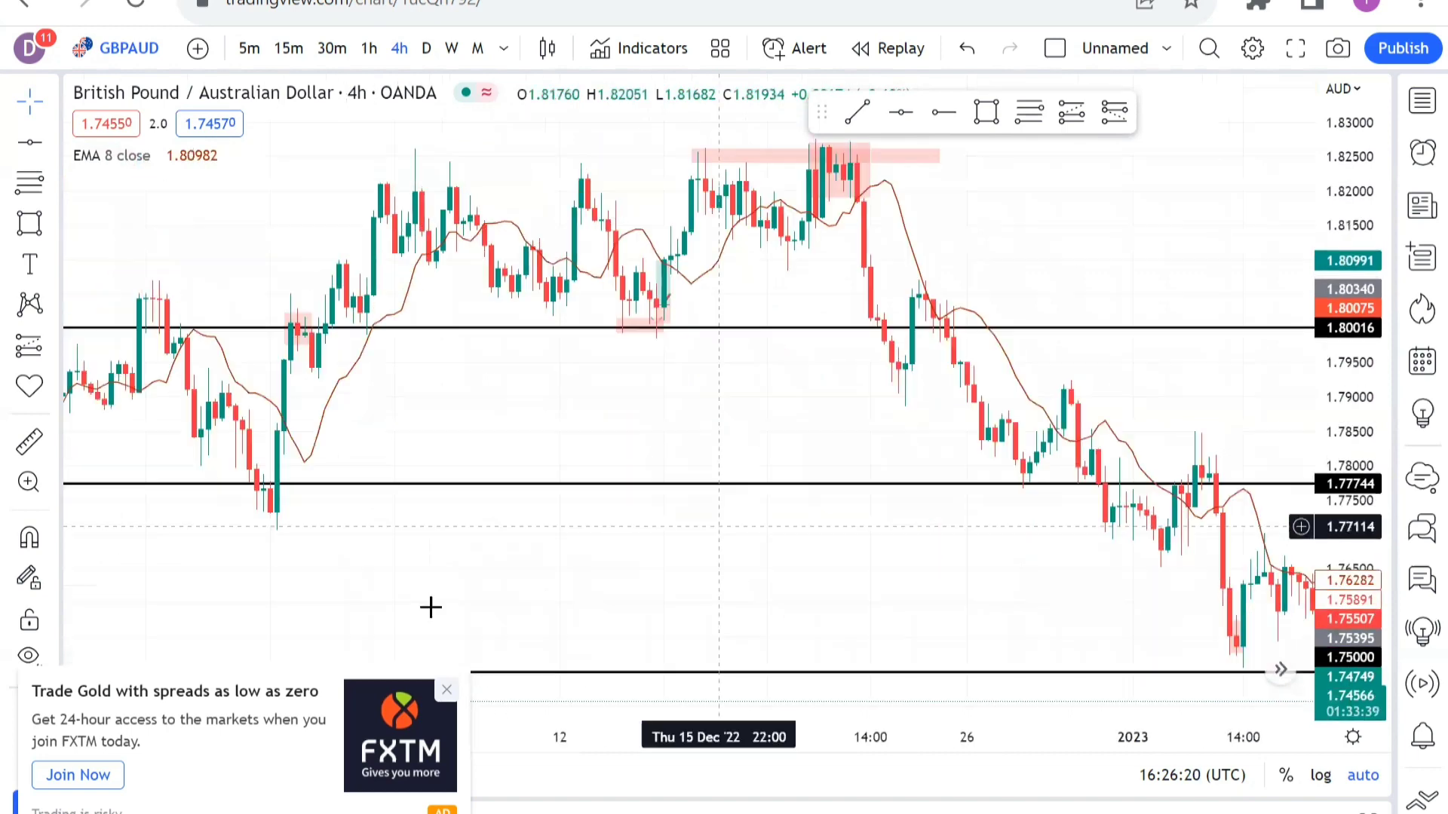
scroll(771, 574, down, 1)
scroll(556, 533, down, 1)
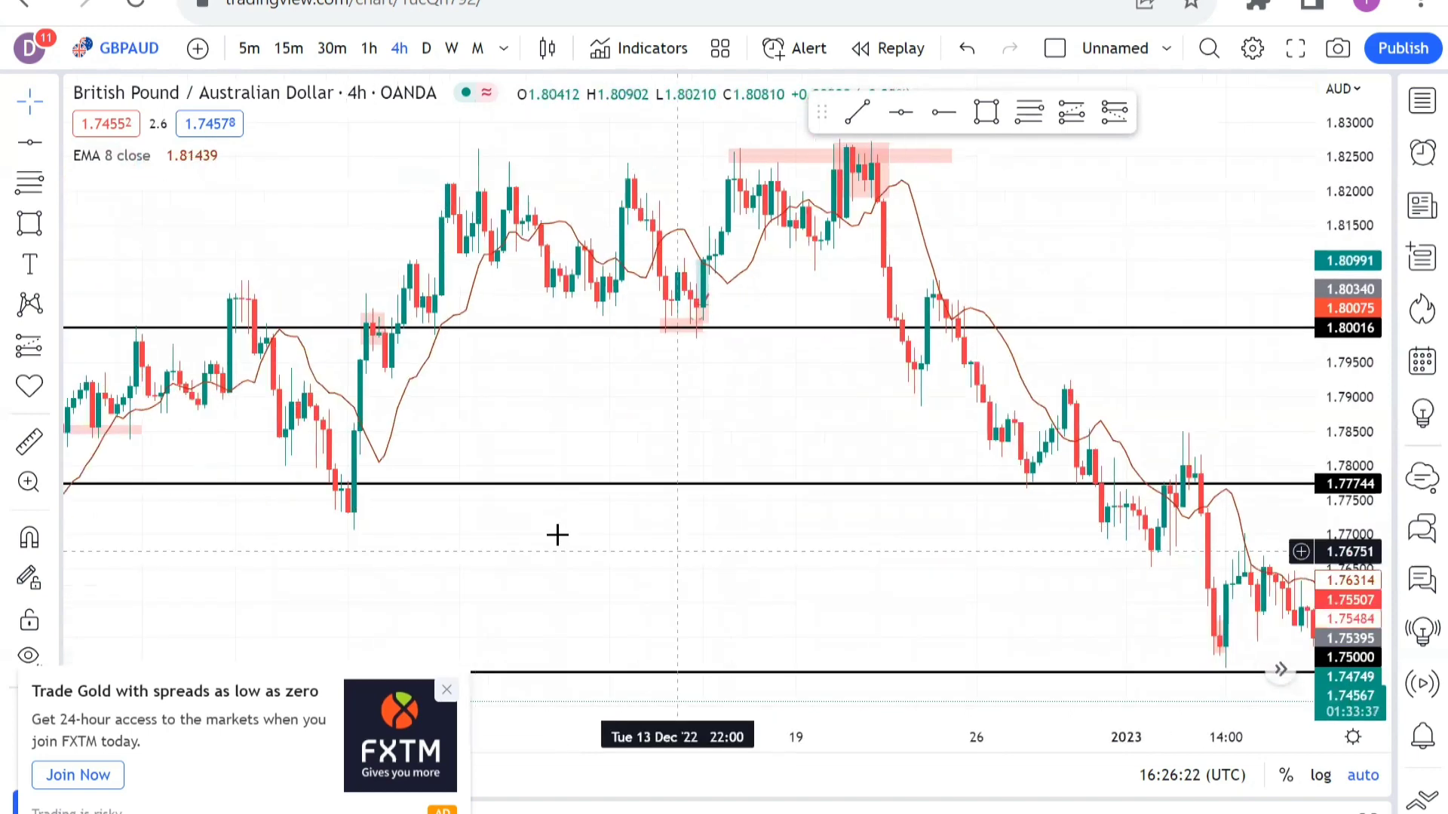
drag(883, 580, 390, 580)
drag(423, 493, 342, 478)
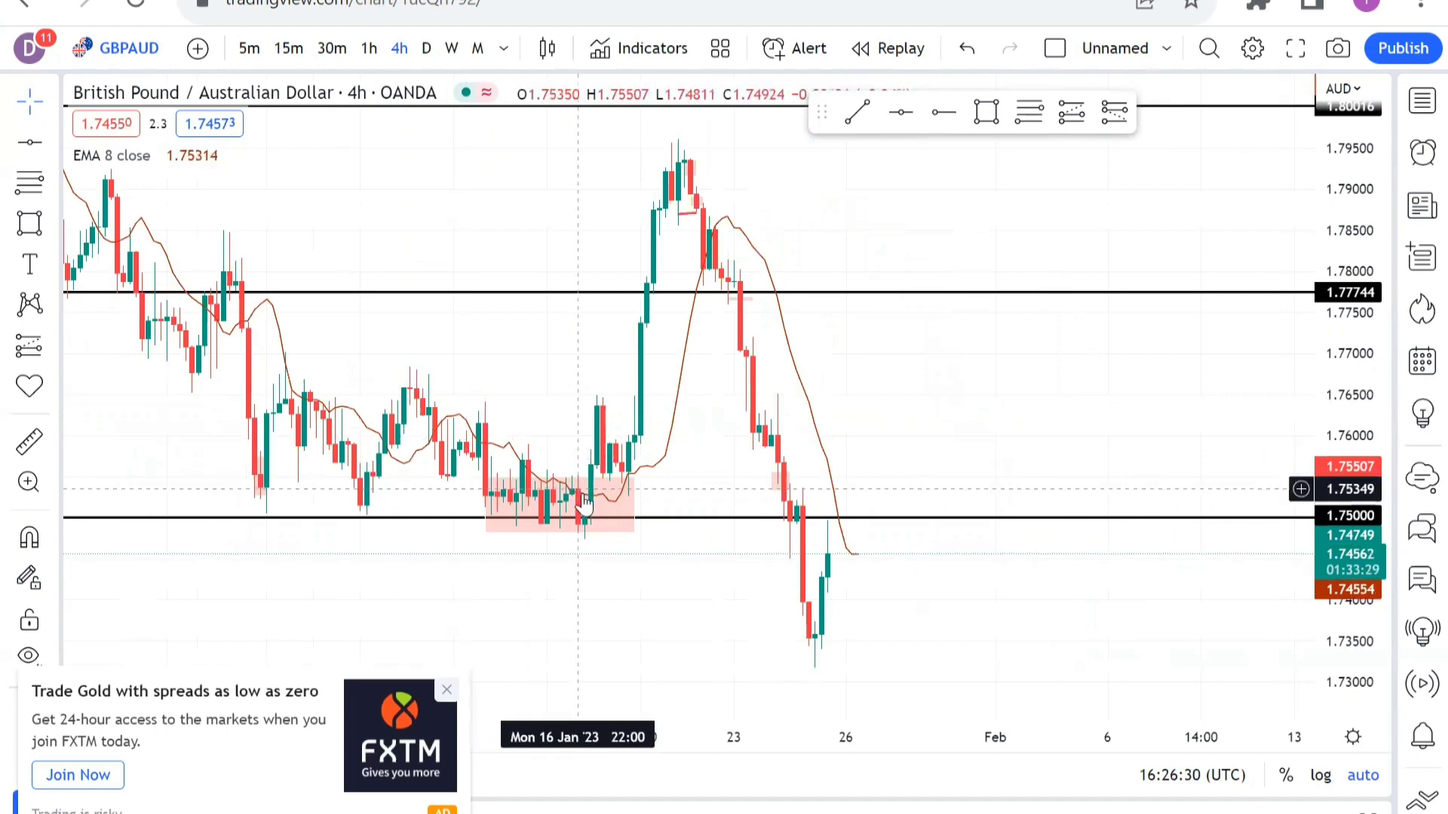
click(596, 532)
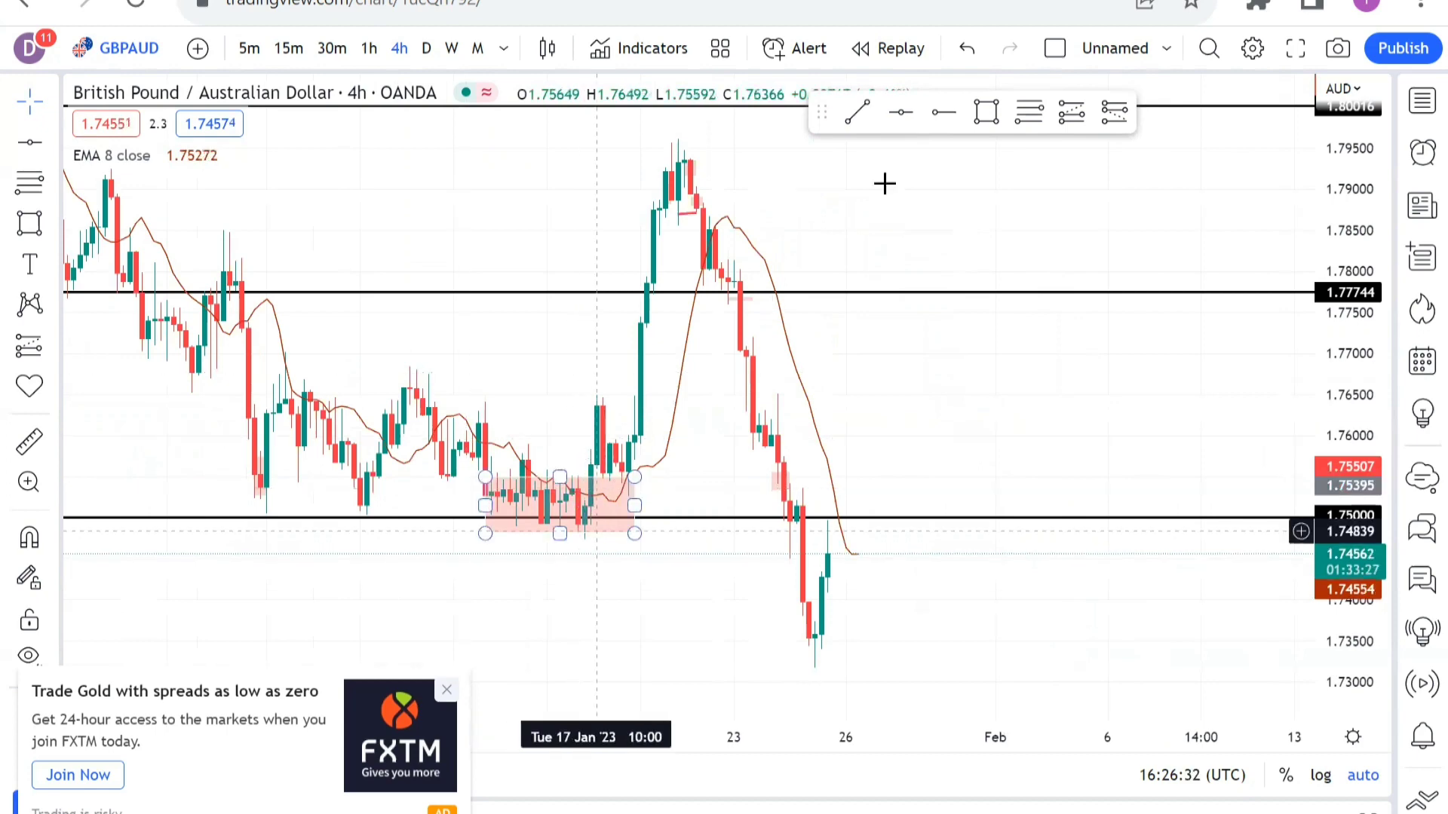
click(869, 121)
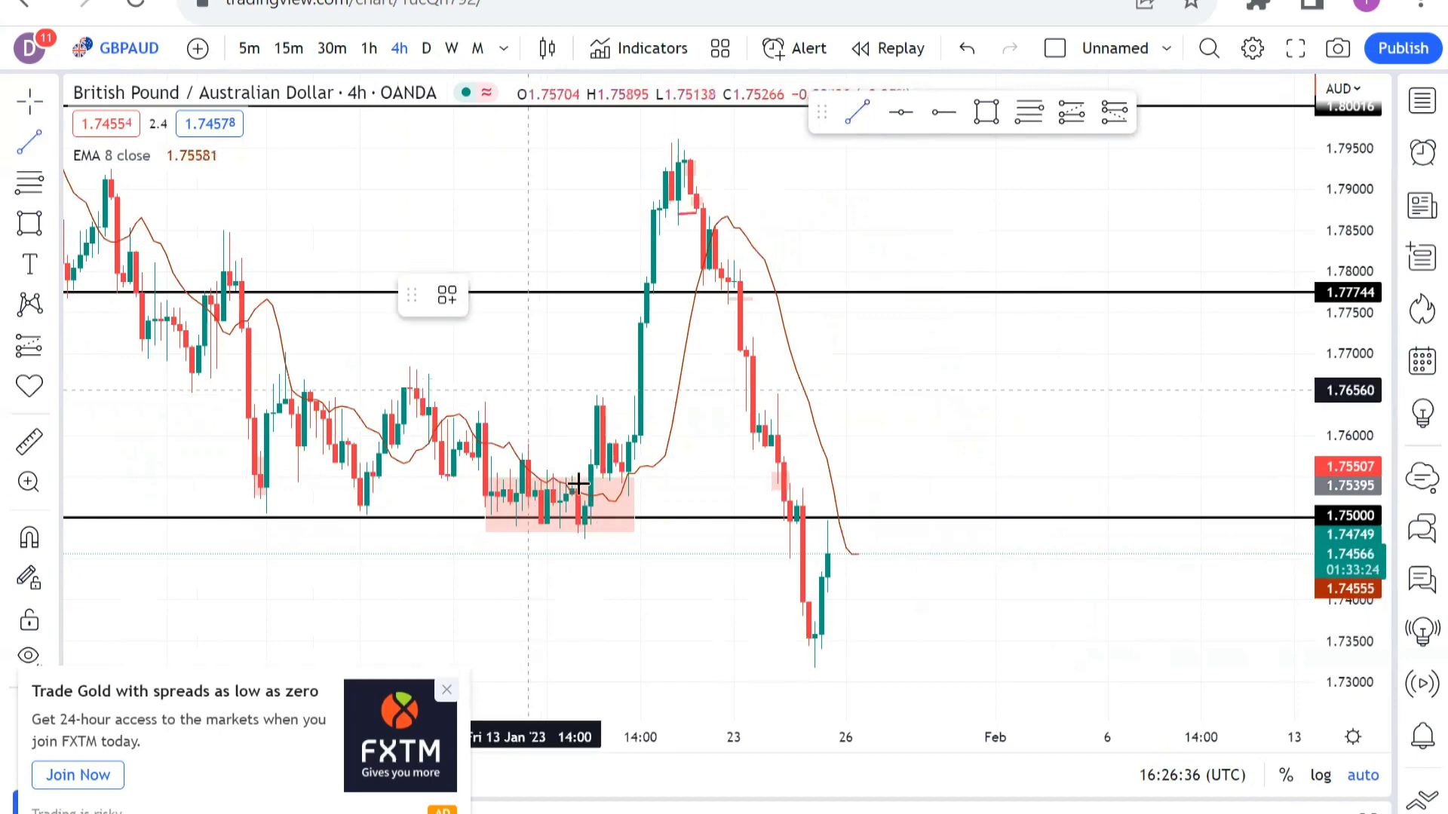
click(528, 391)
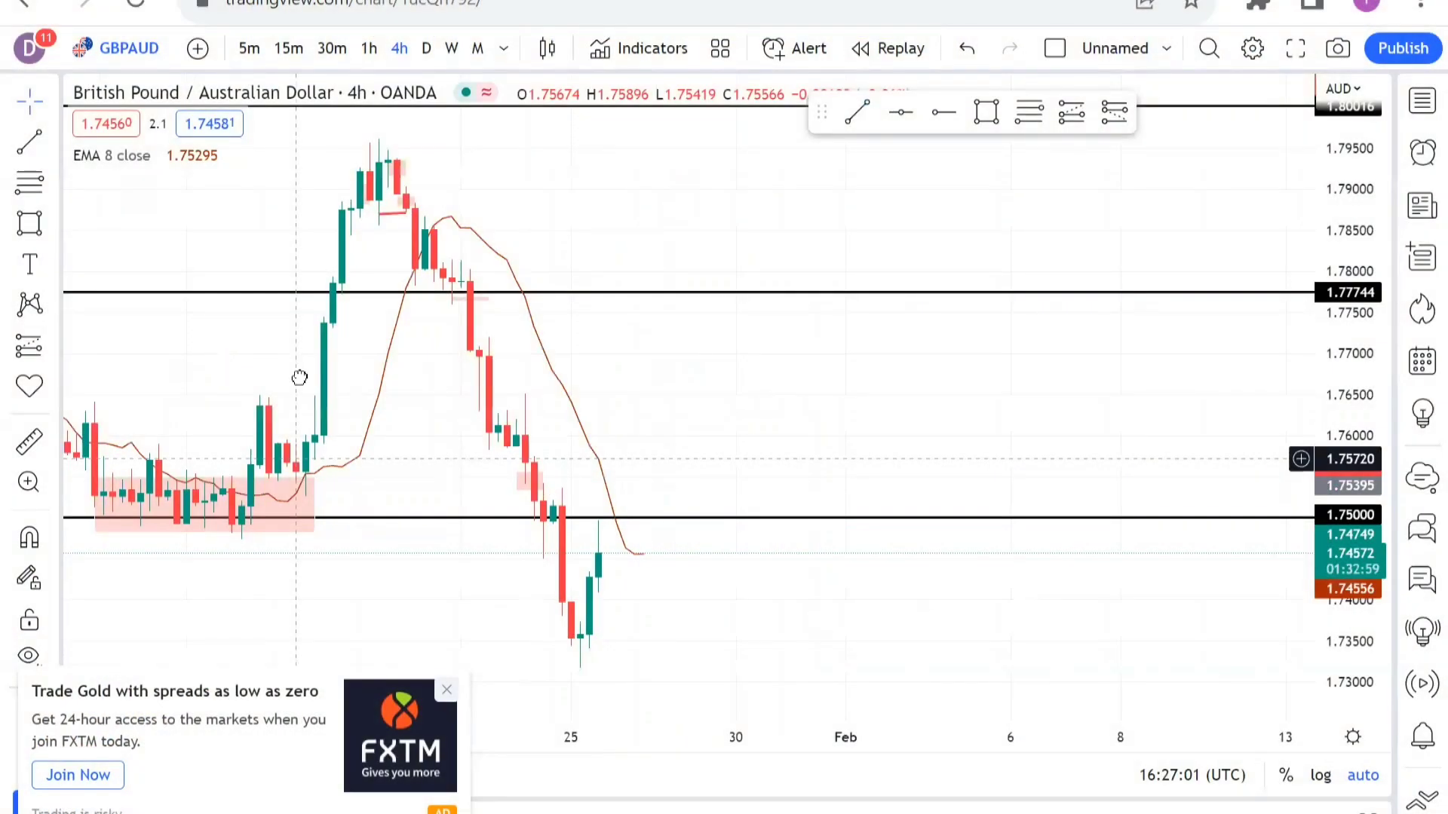
scroll(480, 453, left, 1)
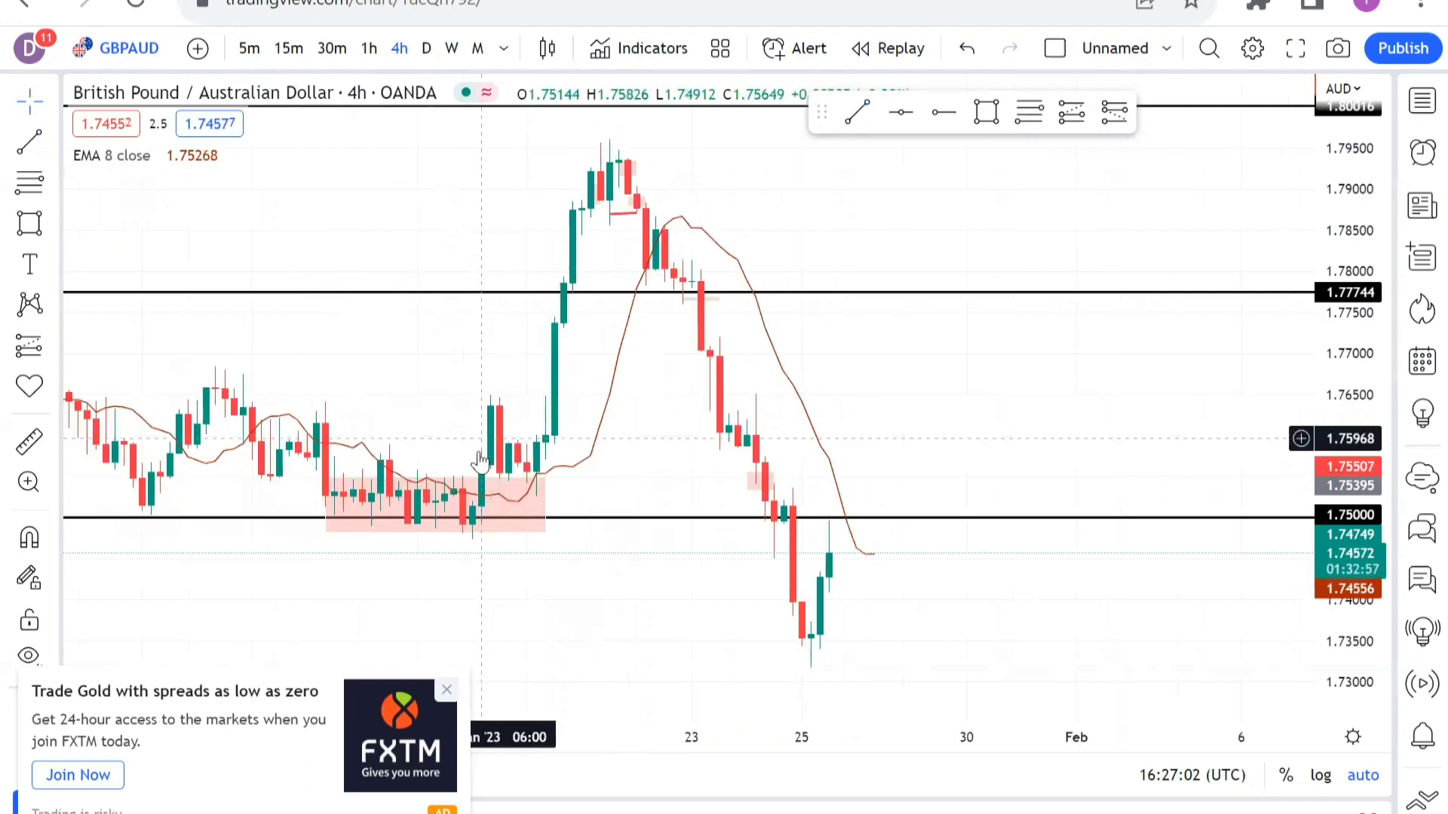
scroll(595, 484, left, 1)
scroll(363, 502, up, 1)
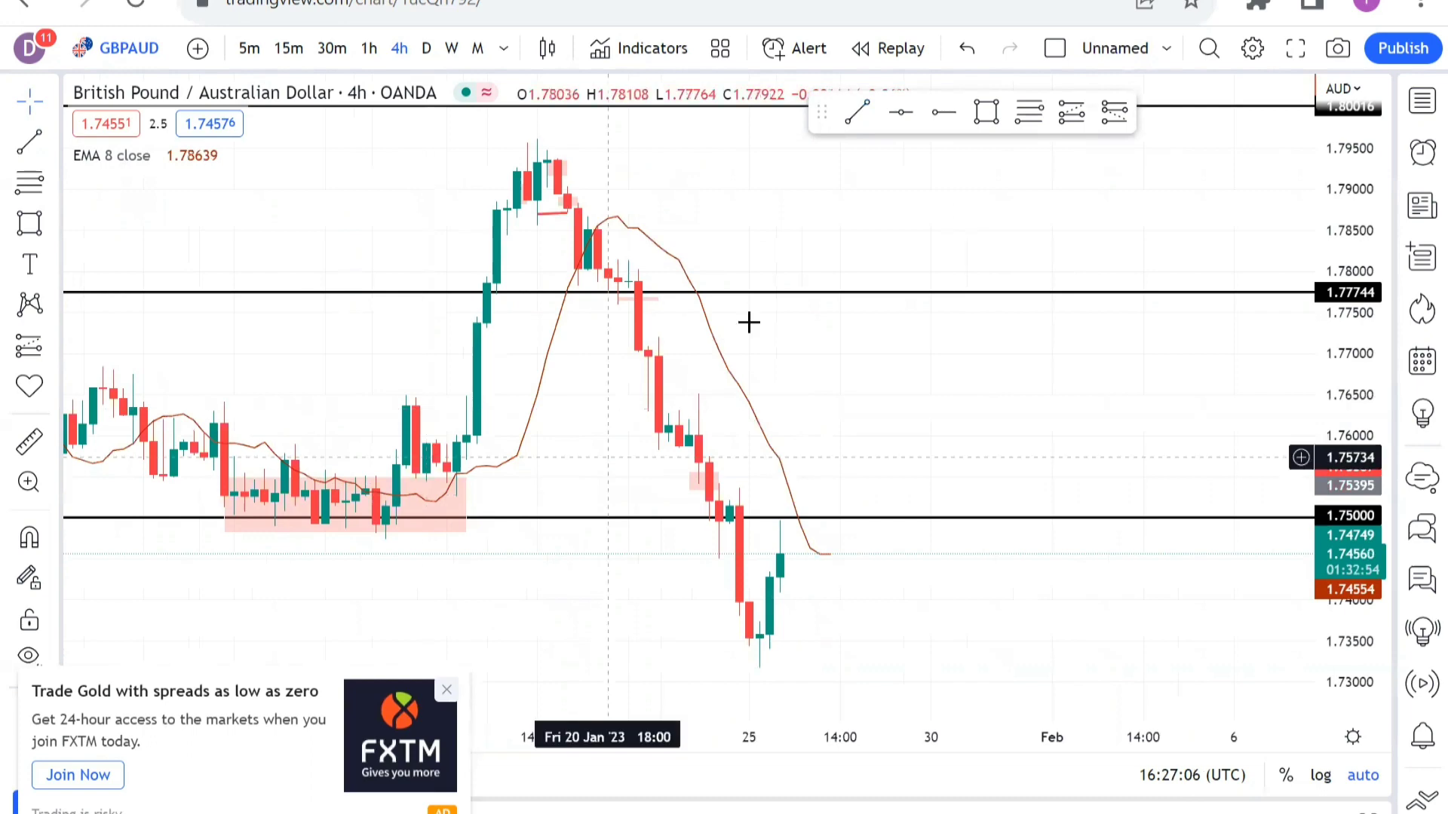
click(456, 476)
click(1010, 135)
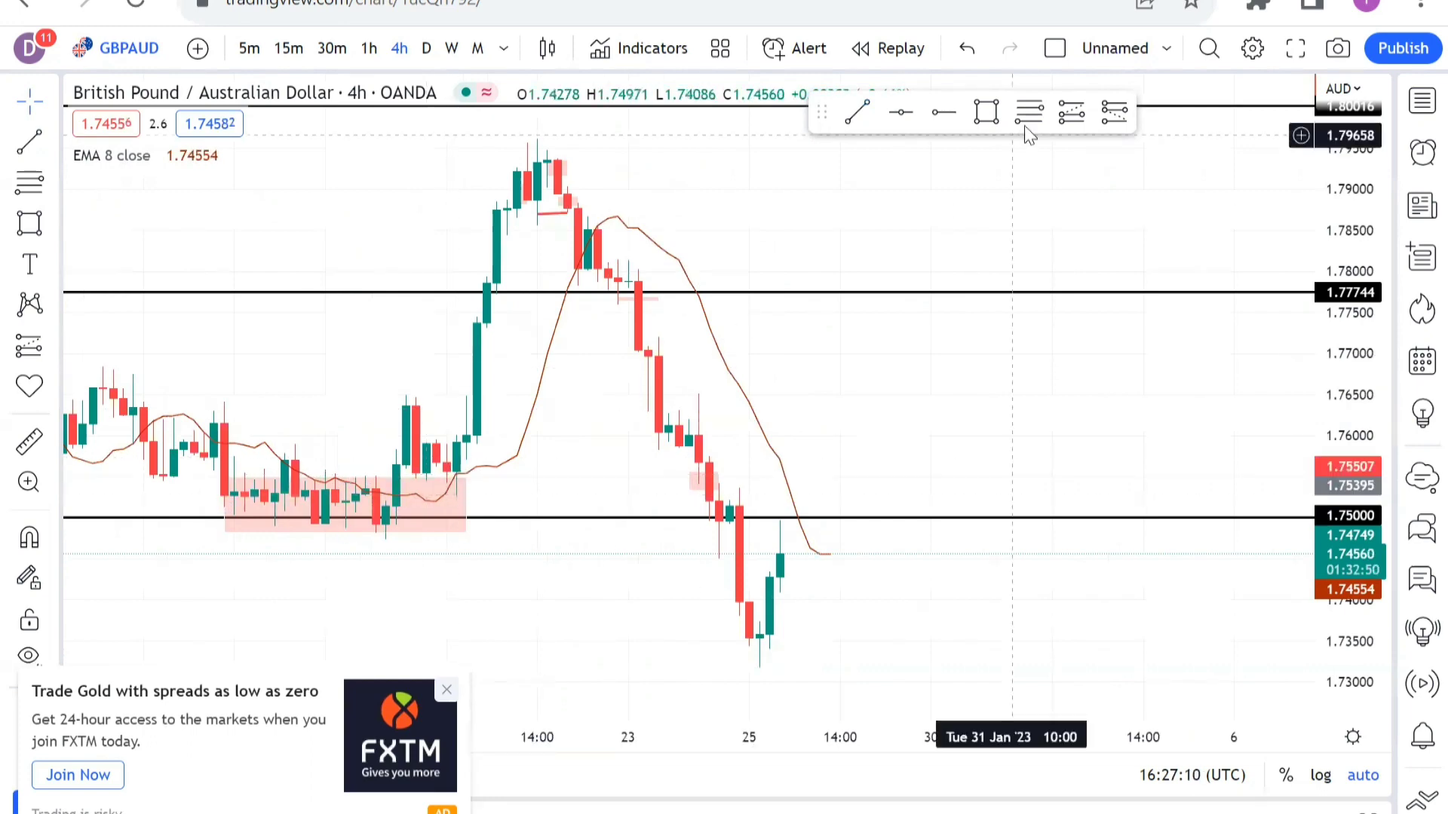
click(1029, 115)
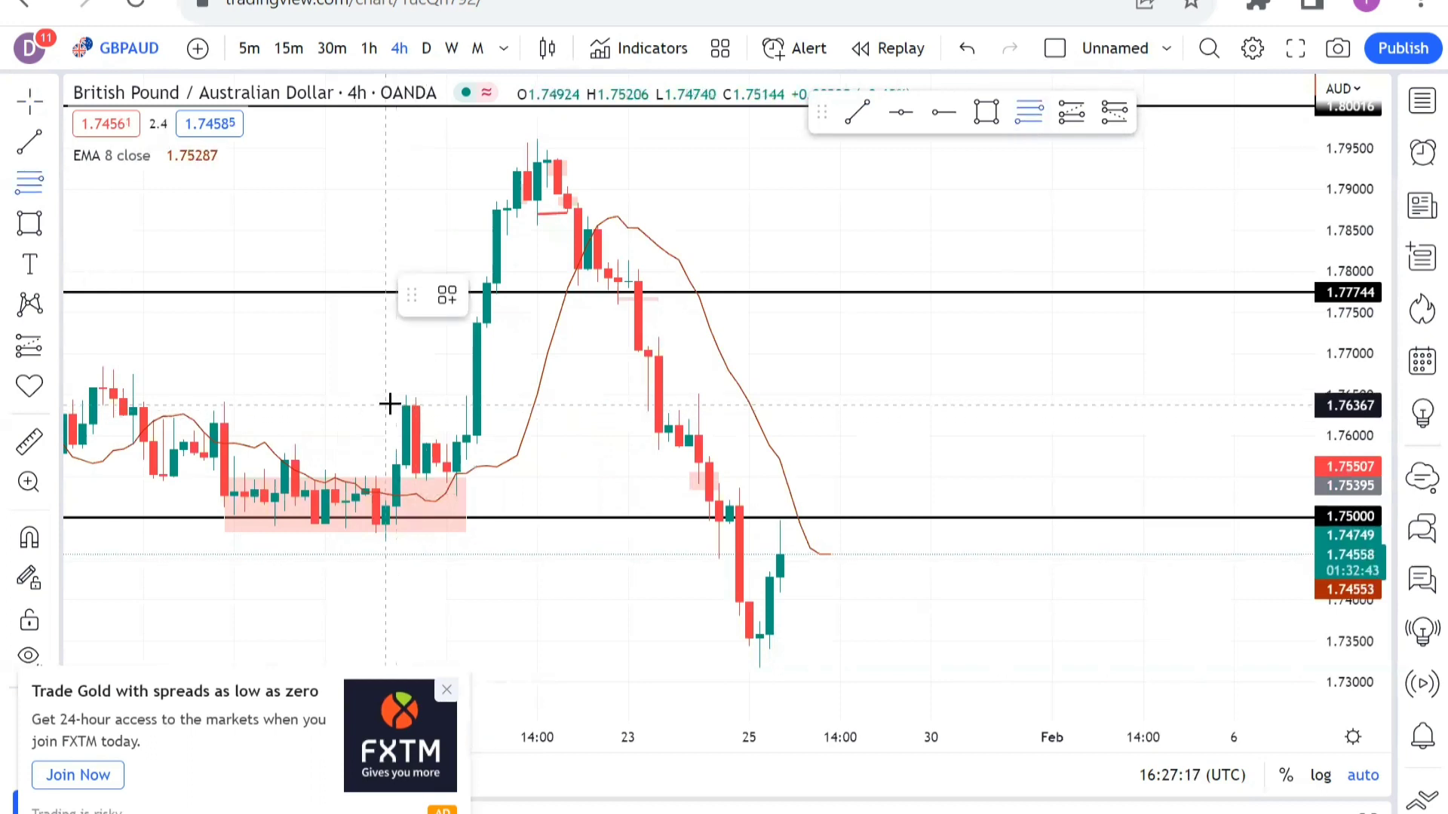
click(537, 521)
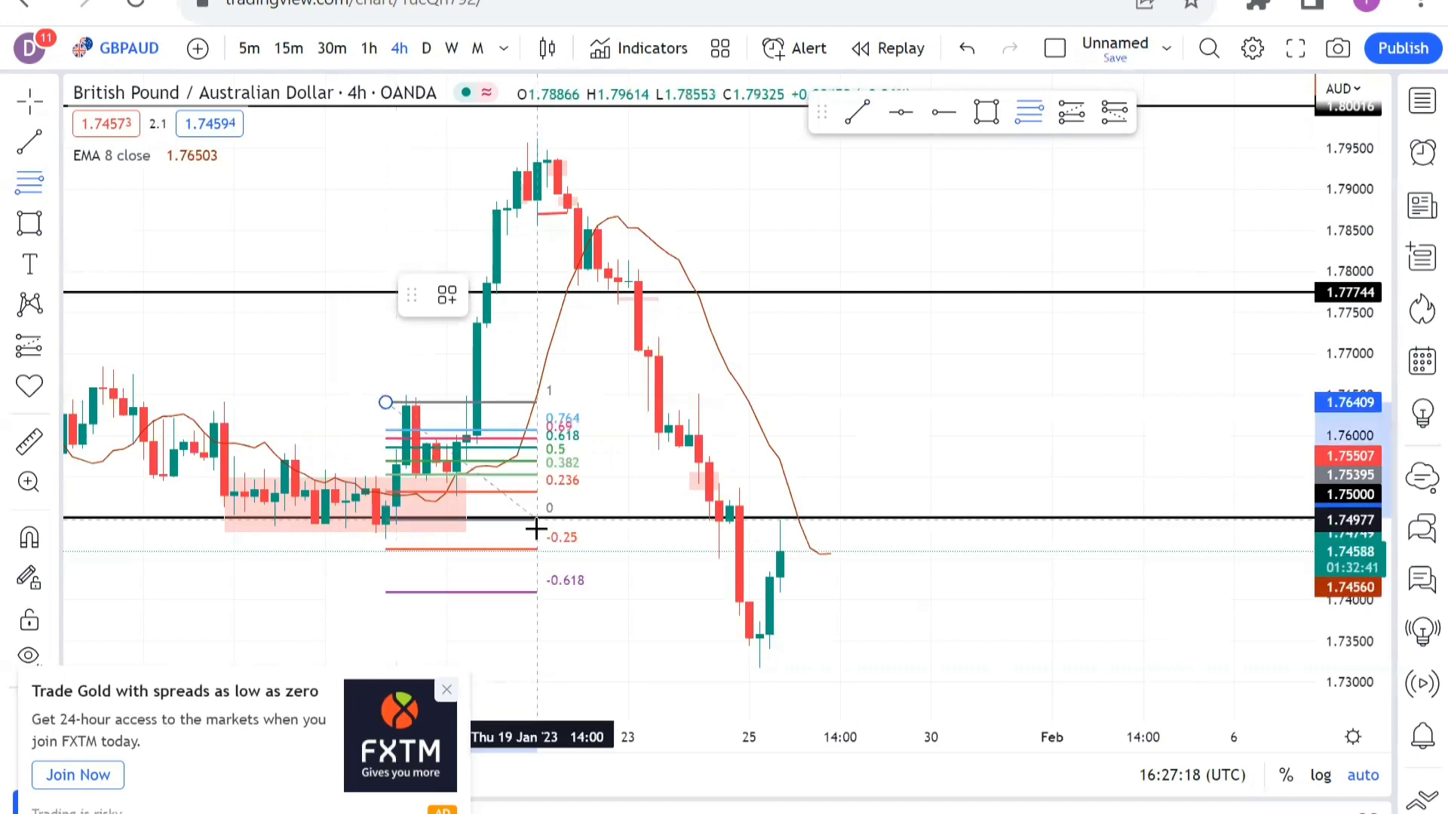
click(551, 402)
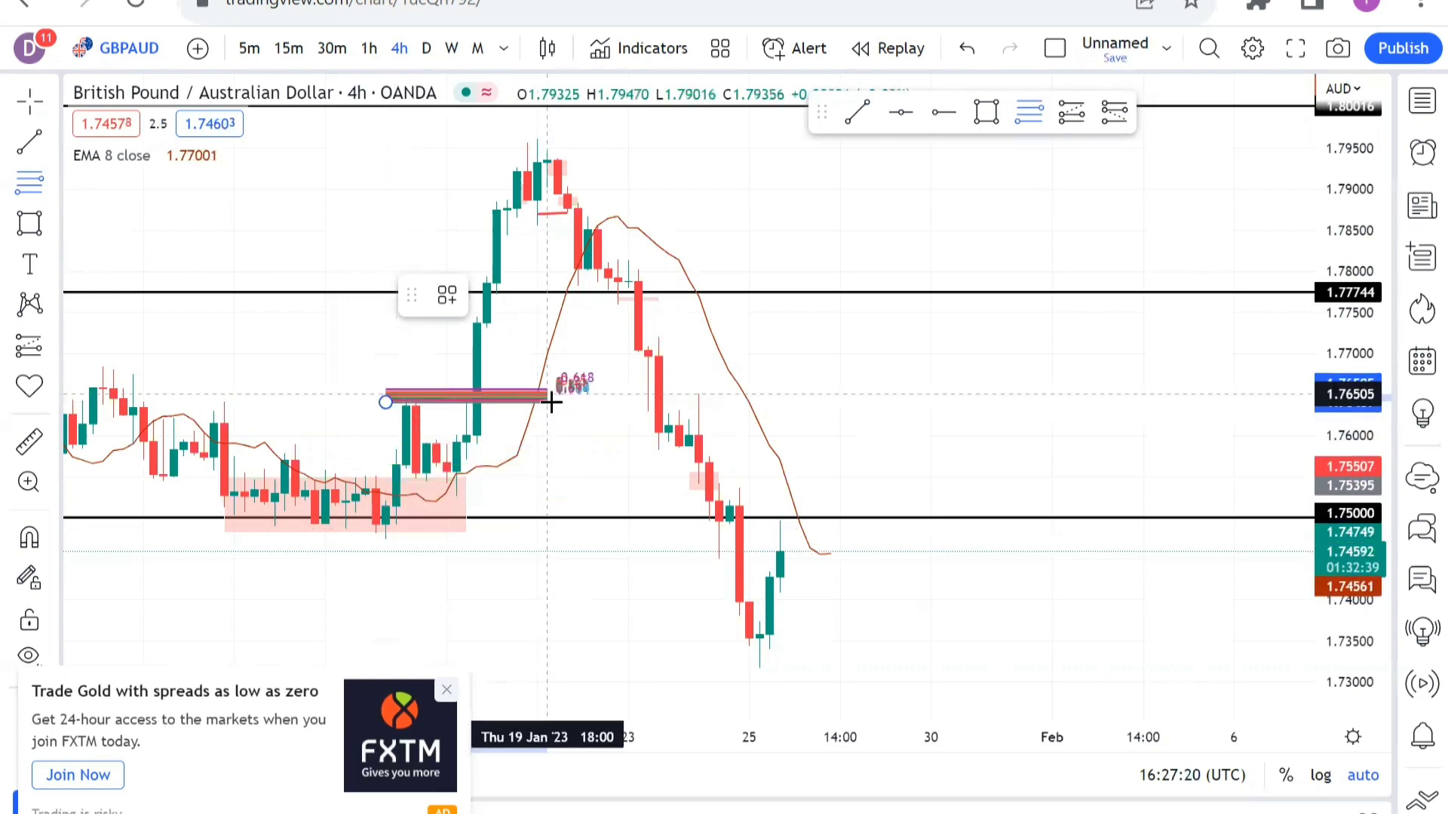
click(577, 365)
click(675, 294)
Draw a Fibonacci retracement from the 17 January low at about 1.74922 up to about 1.76436, ending at 19 January 18:00
click(1025, 119)
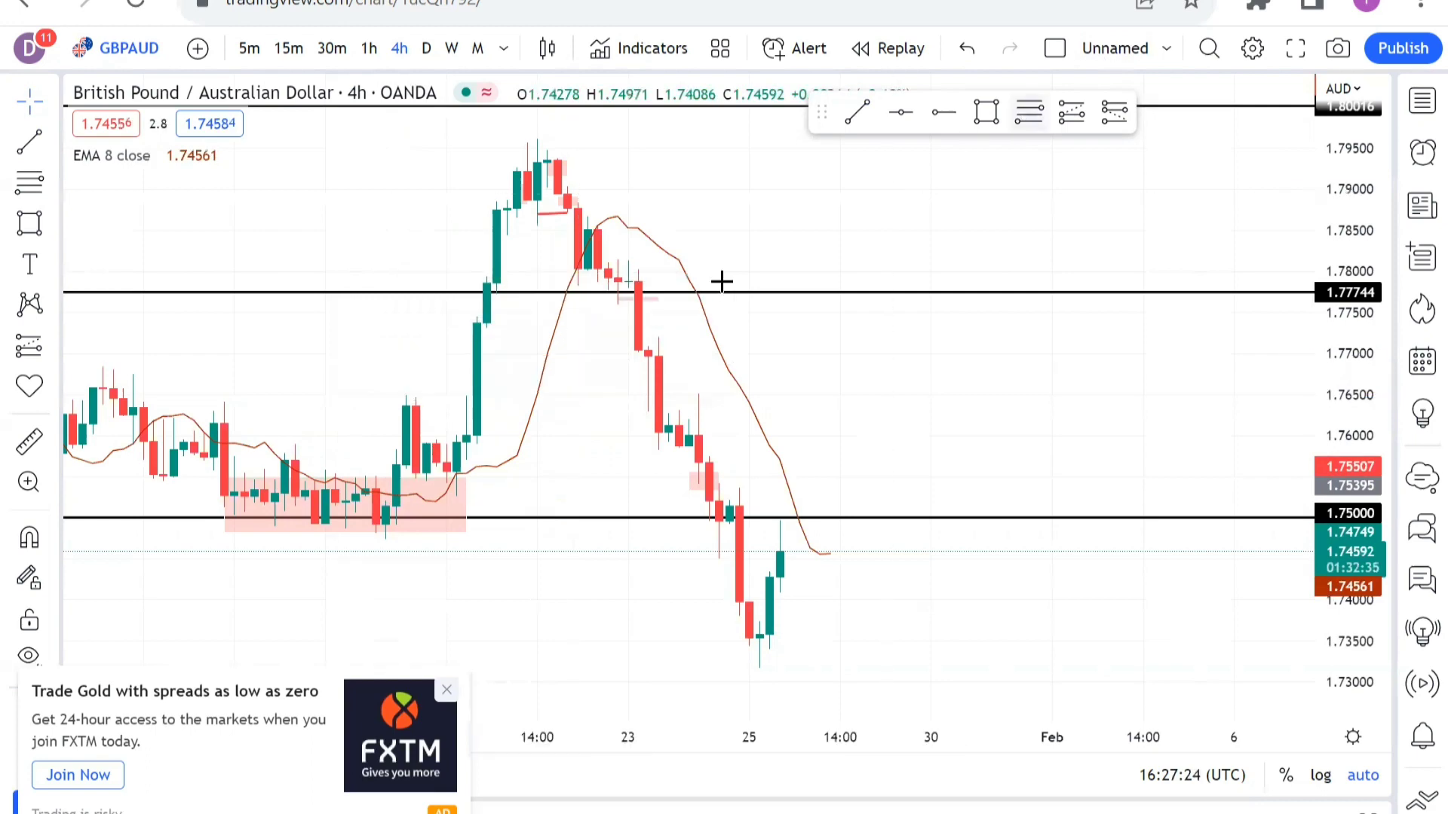
click(385, 523)
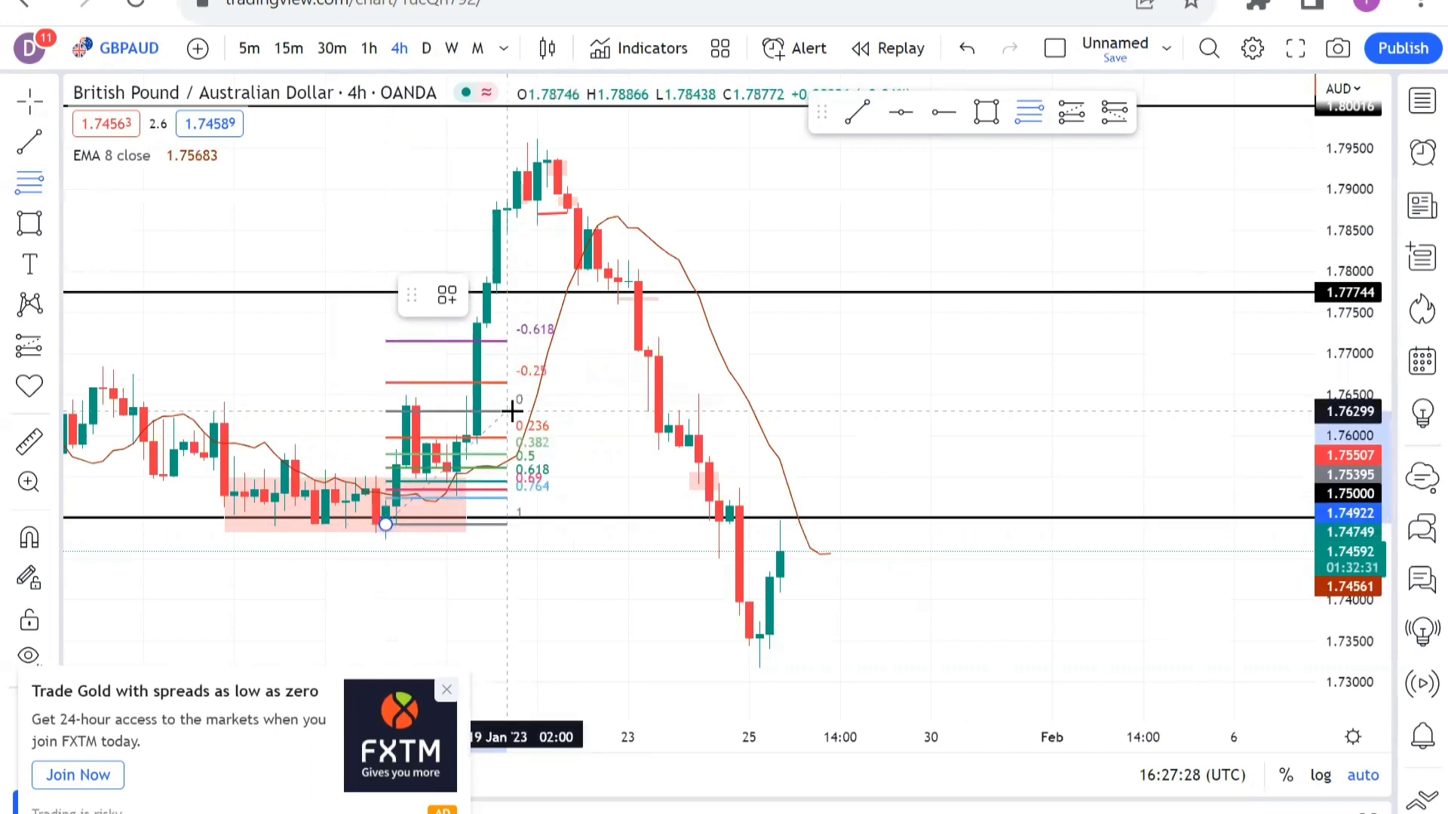
click(546, 399)
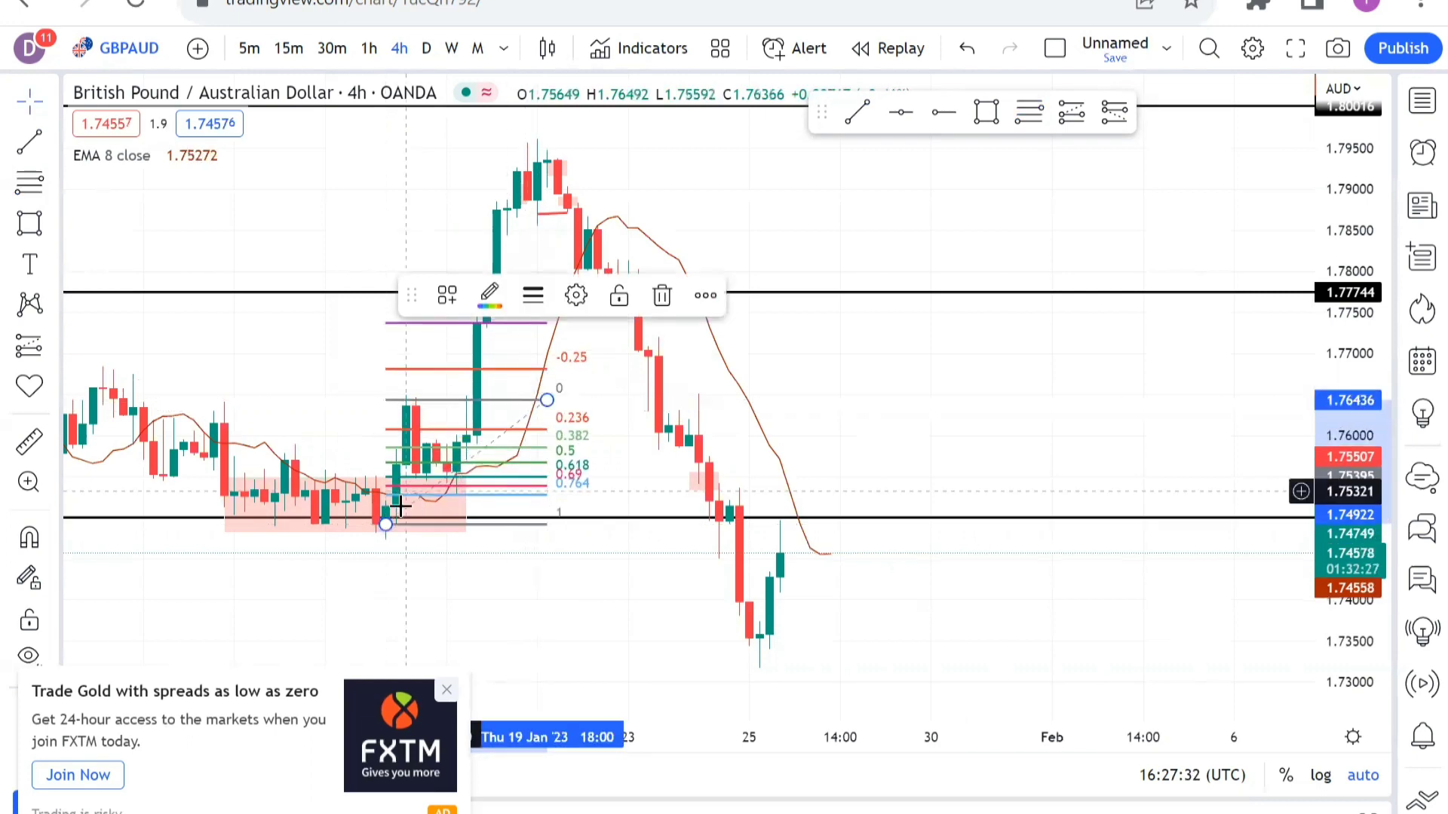
Lower the Fibonacci retracement's starting anchor to about 1.74757, at the bottom of the 17 January swing
scroll(142, 601, up, 3)
scroll(594, 583, left, 5)
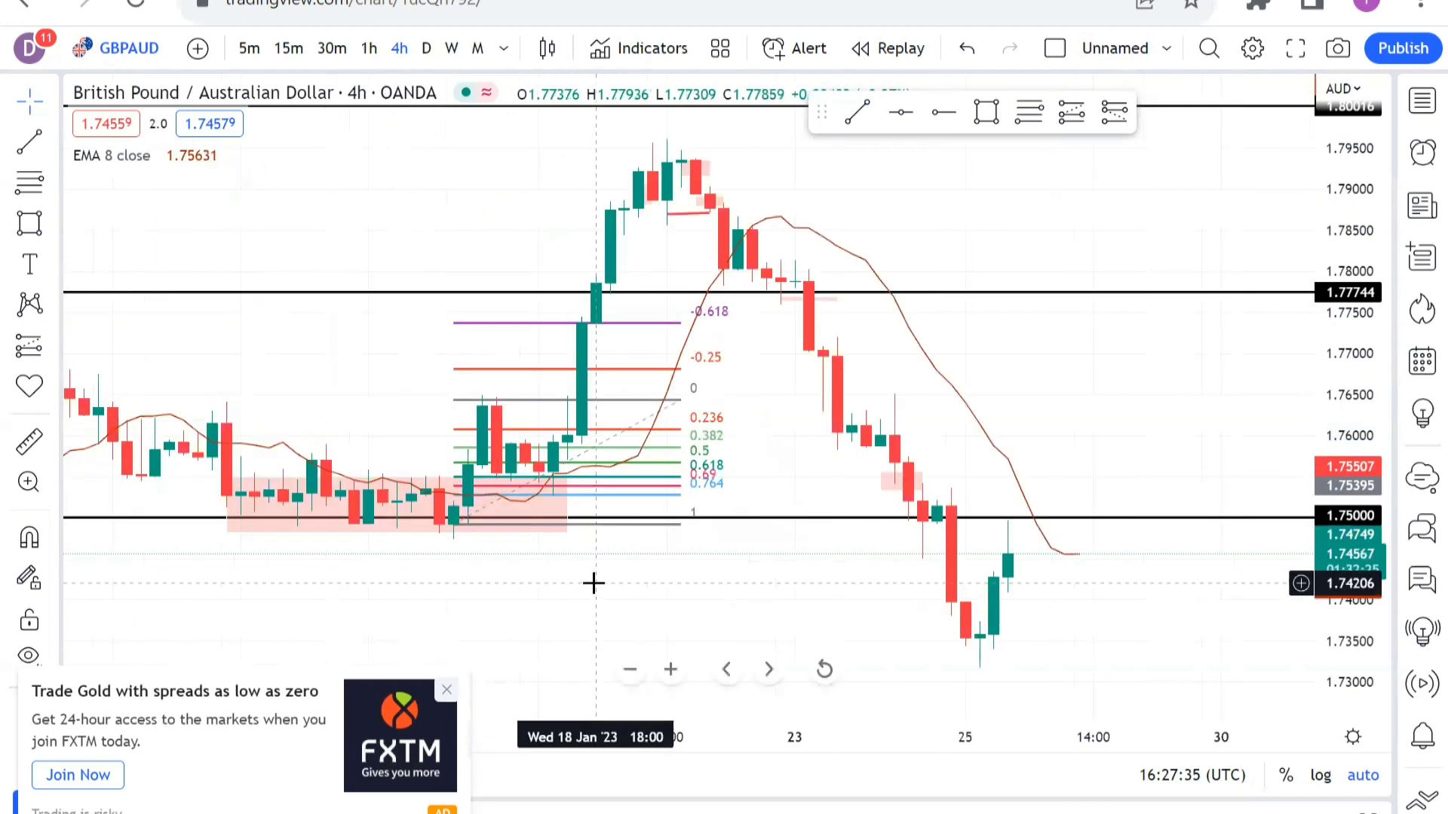
scroll(583, 584, up, 2)
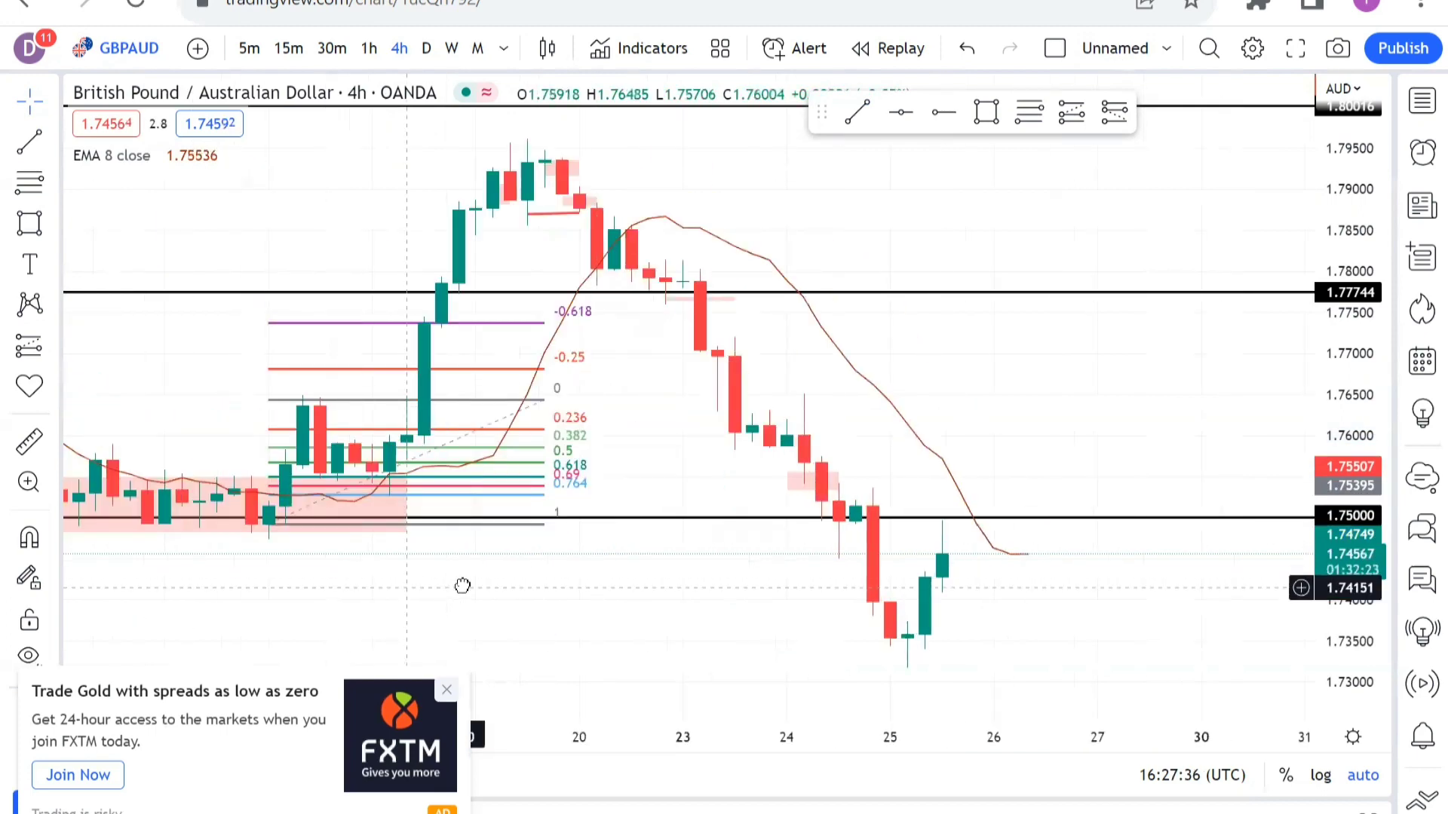
scroll(535, 573, left, 2)
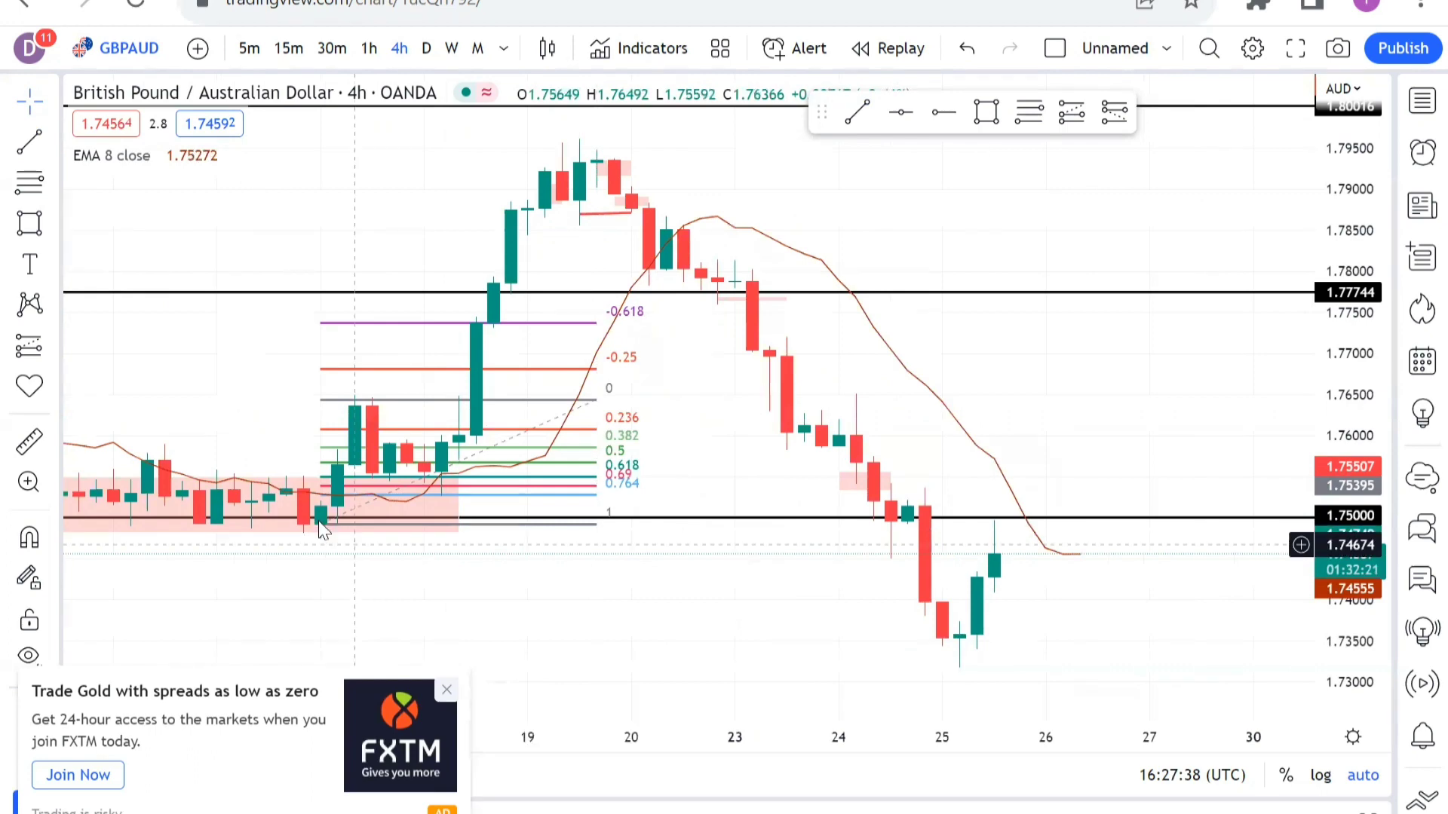
drag(320, 523, 321, 538)
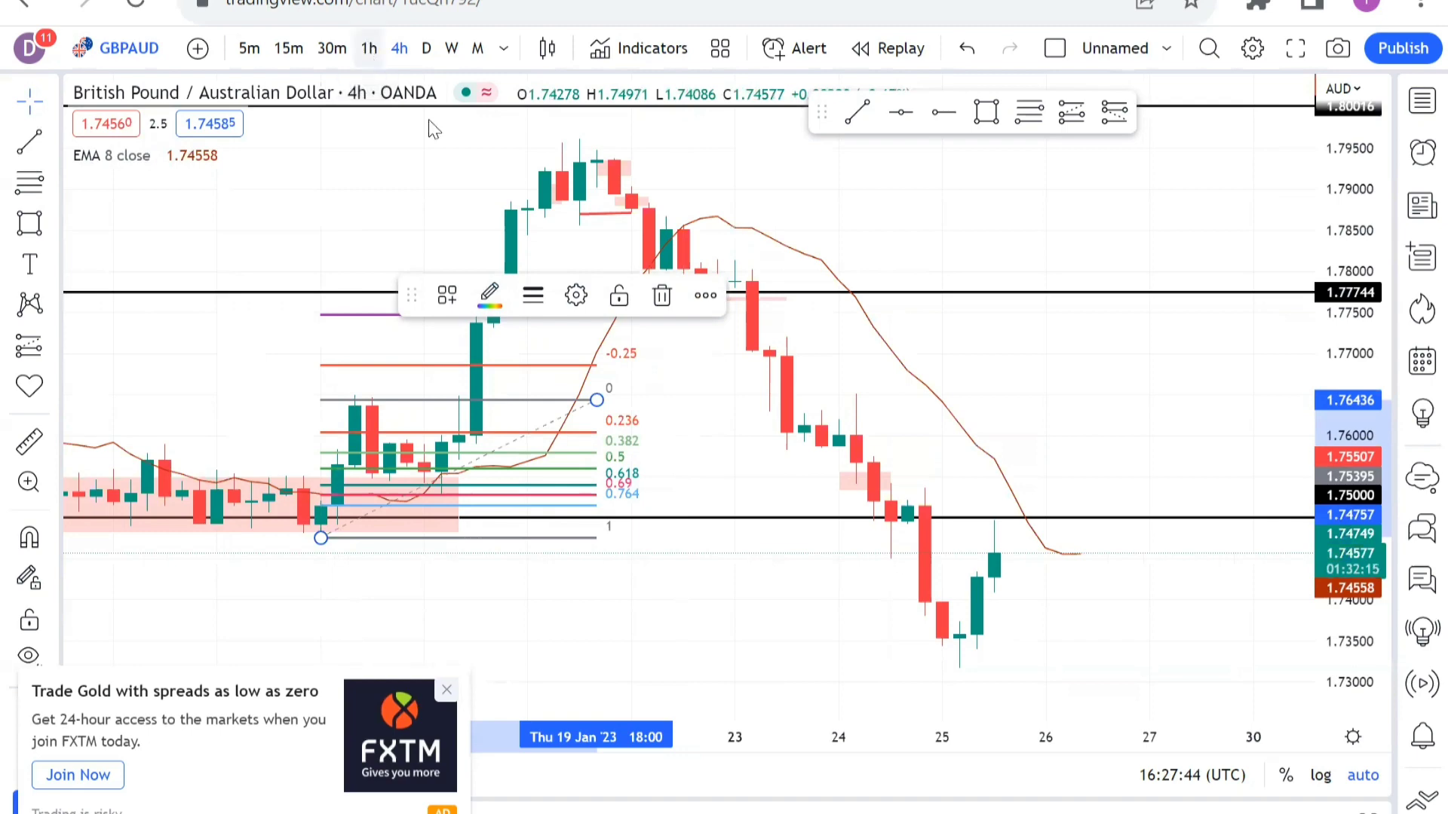
Switch the chart to the 1-hour timeframe and bring up the Fibonacci retracement over the 17 to 19 January candles
click(369, 47)
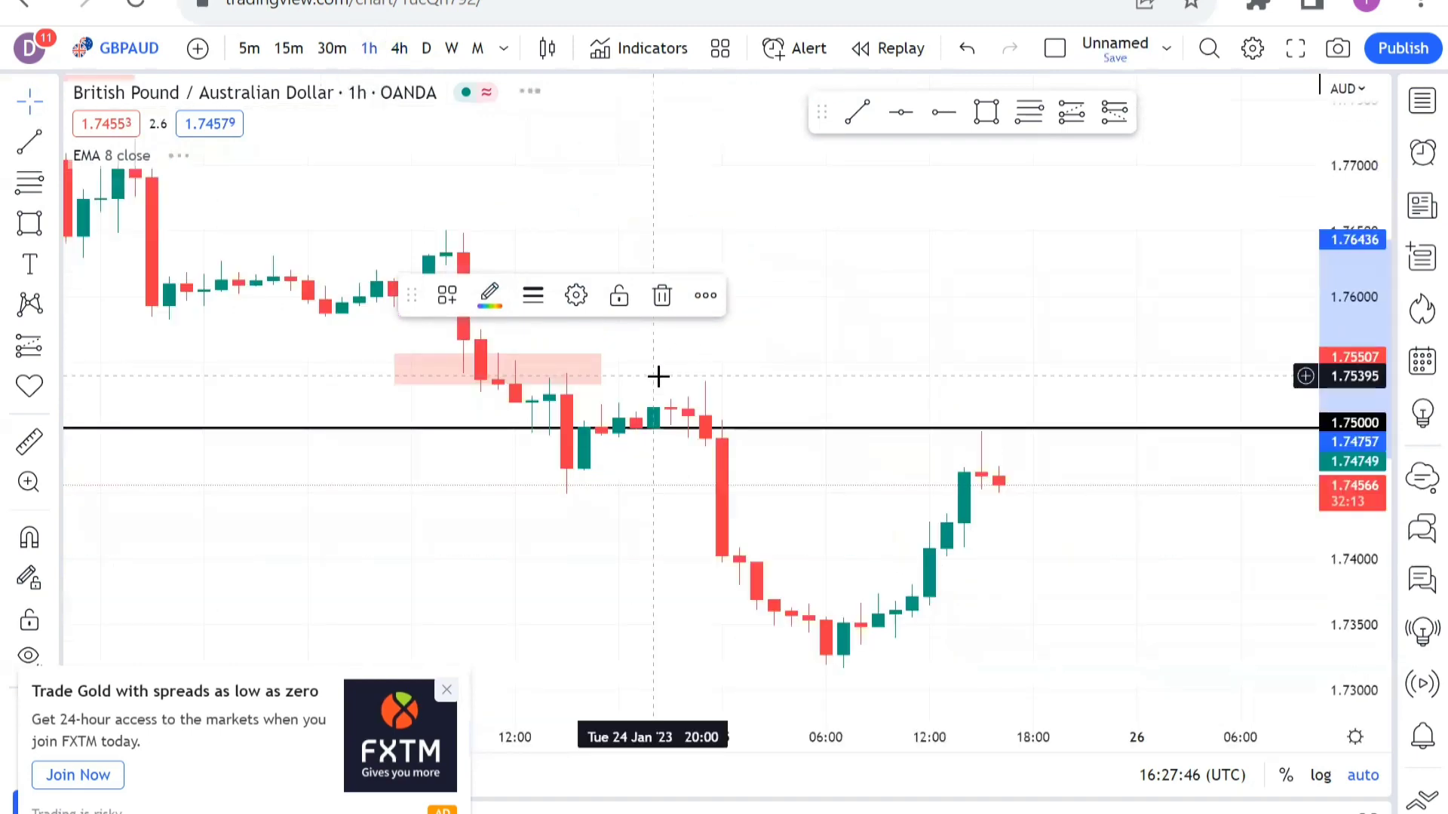
scroll(518, 543, down, 2)
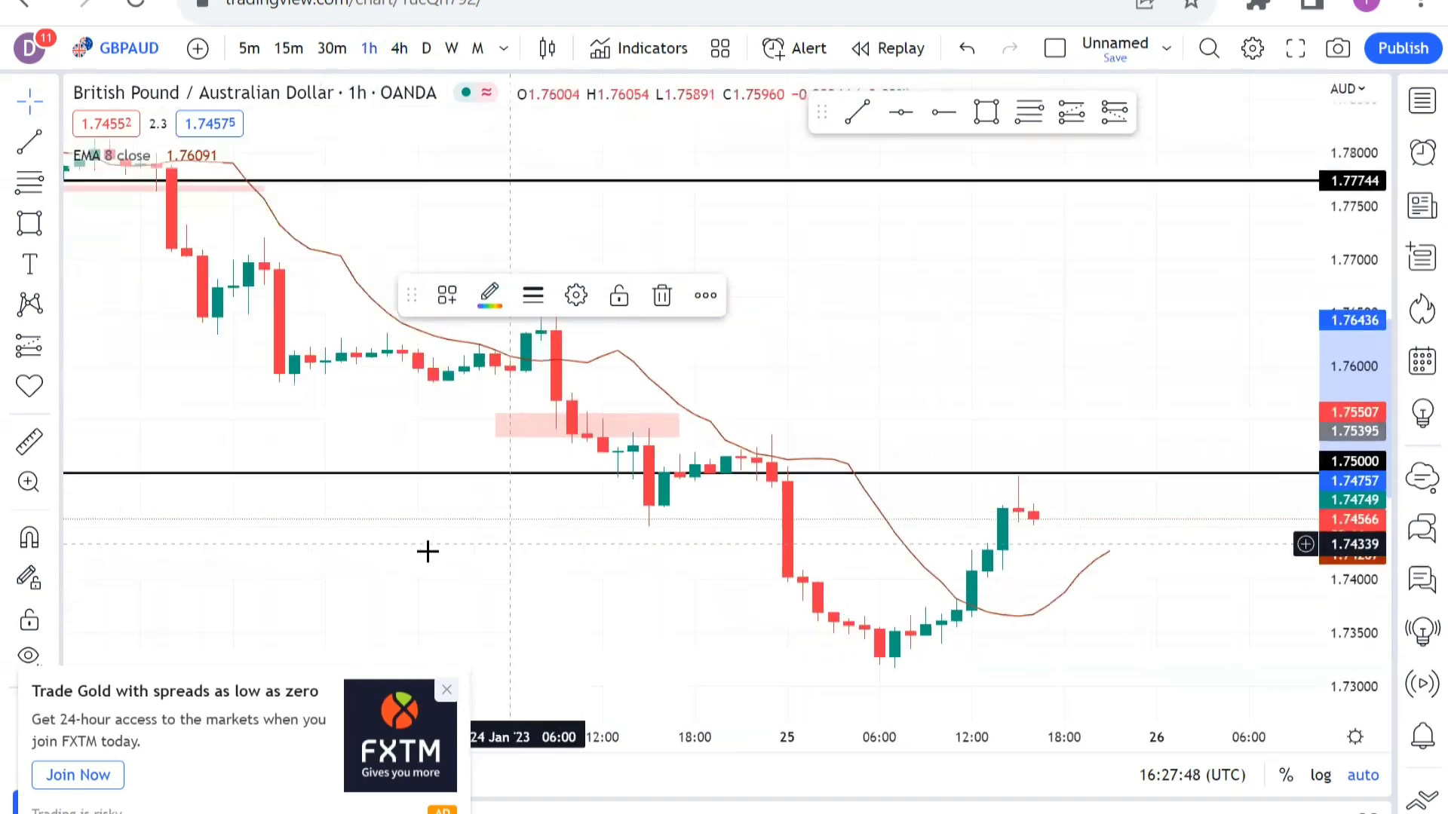
scroll(378, 400, down, 1)
scroll(514, 404, left, 5)
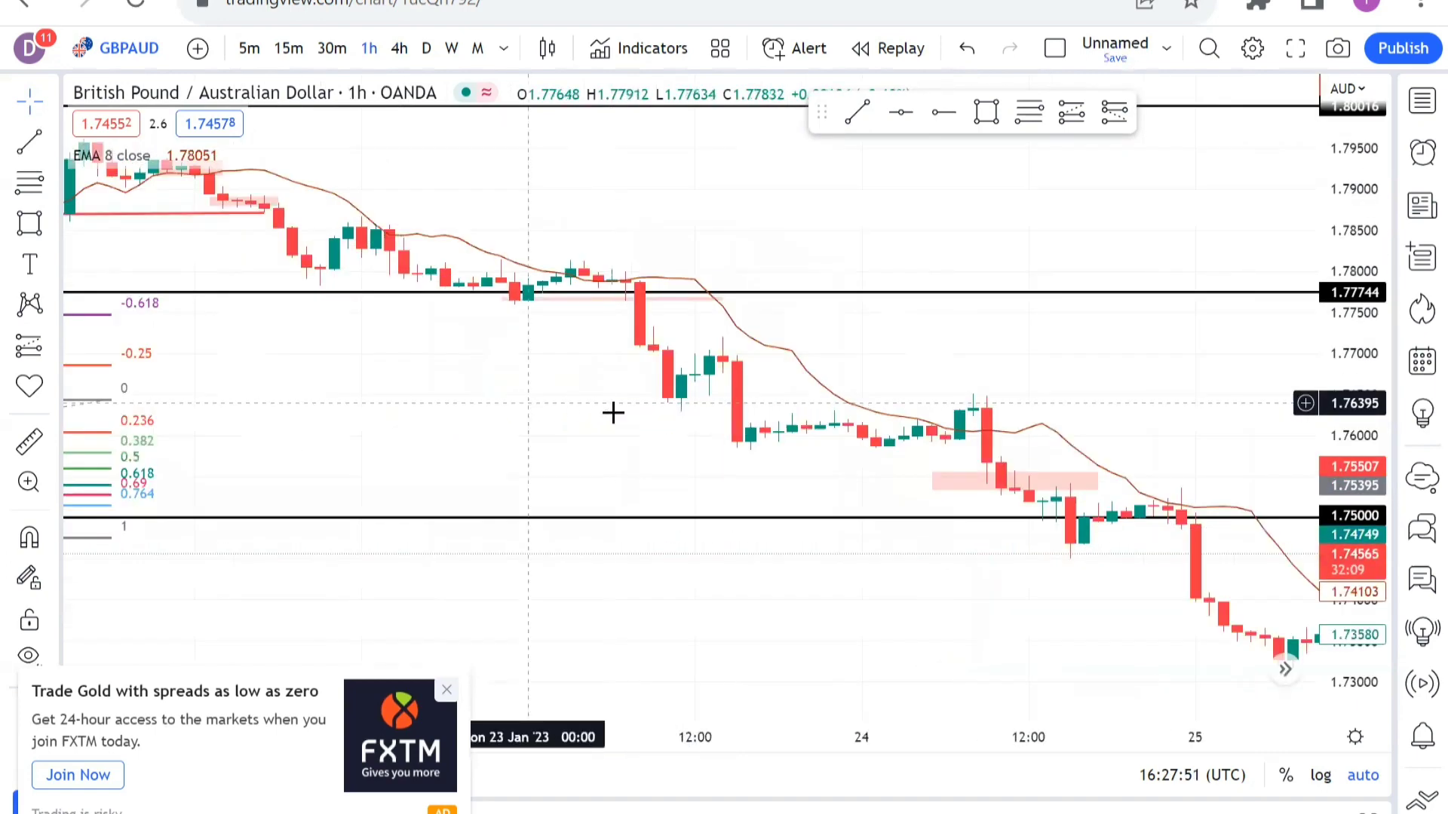
scroll(915, 414, left, 3)
scroll(1034, 402, left, 3)
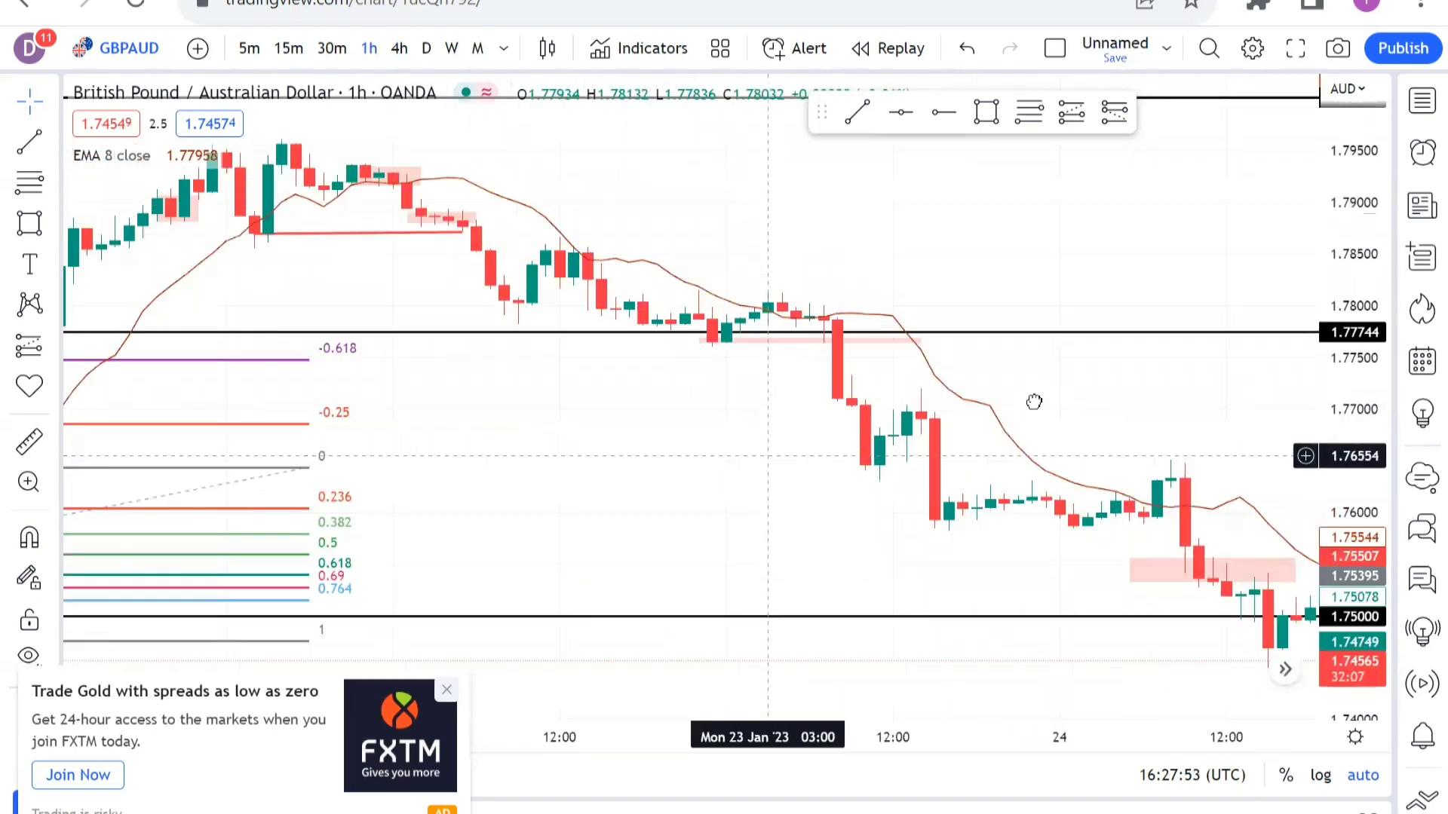
scroll(1087, 367, left, 5)
scroll(1040, 406, left, 4)
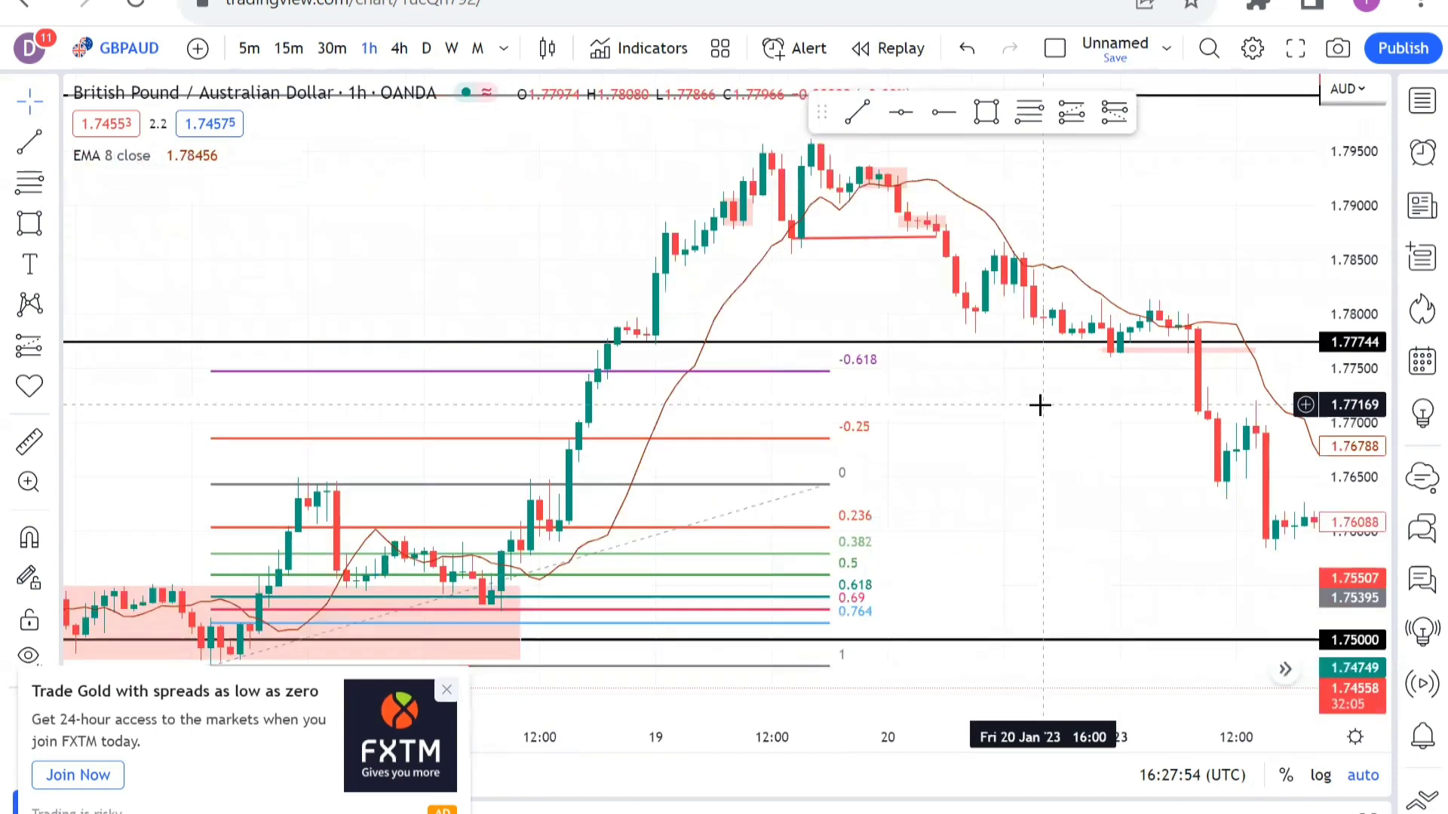
Examine how the 1-hour candles pulled back into the Fibonacci levels and moved on towards the 1.77744 line
scroll(1039, 405, down, 2)
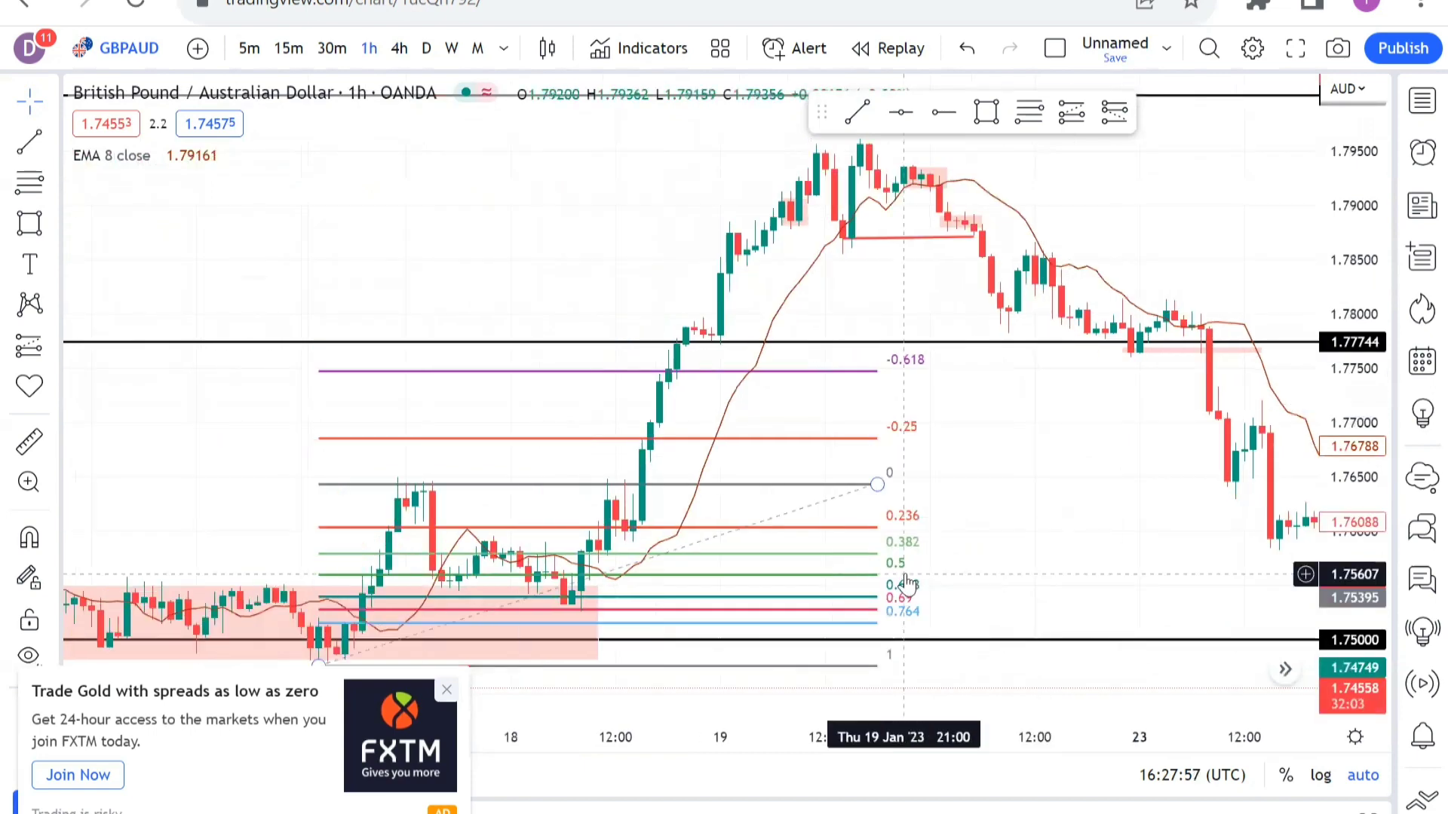
scroll(549, 390, down, 2)
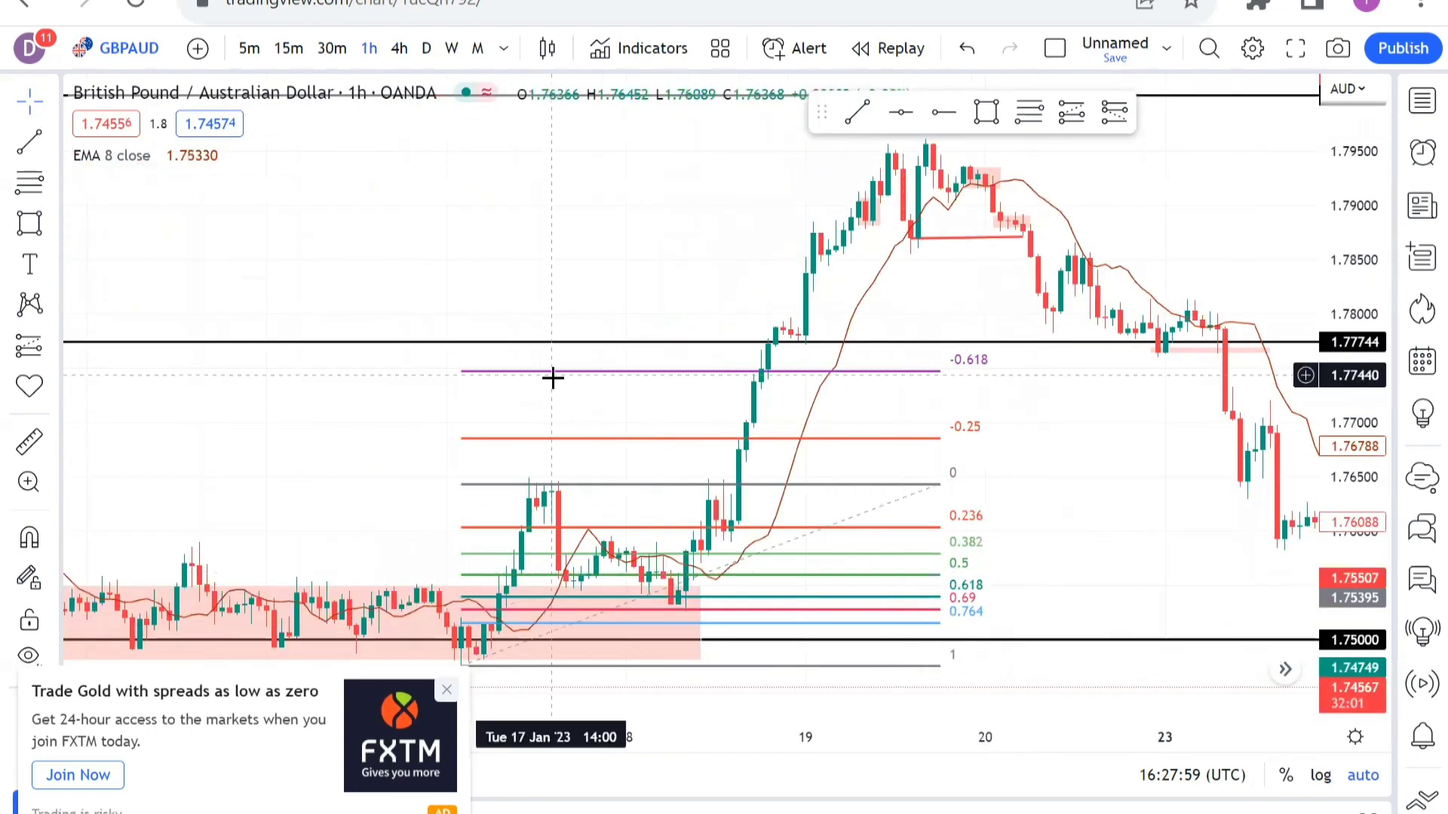
drag(554, 241, 545, 239)
scroll(490, 626, right, 3)
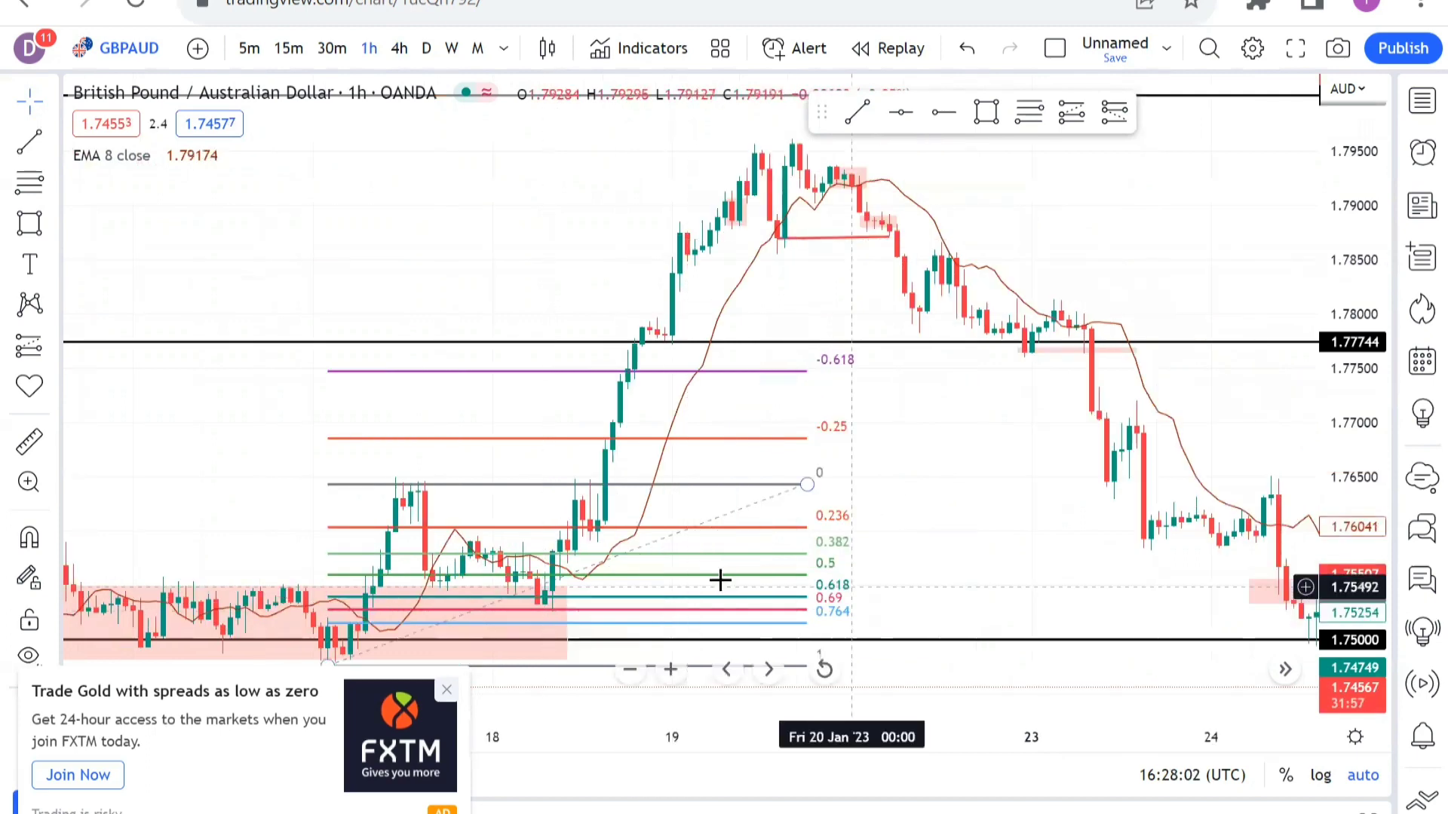
scroll(695, 578, right, 3)
scroll(611, 558, left, 5)
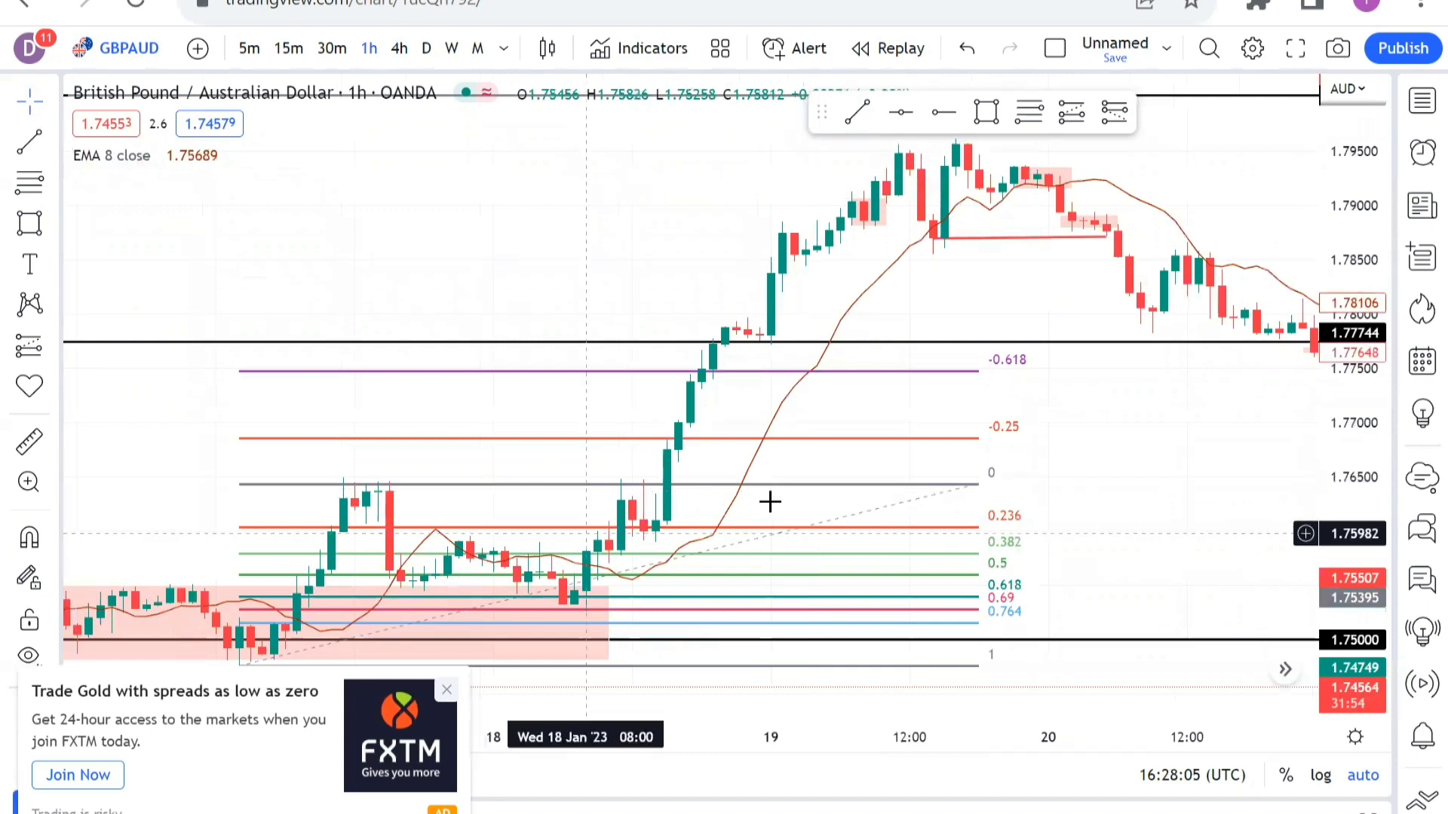
Place a long position from 18 January 06:00 with its entry at about 1.75596 and its stop at about 1.75065, just above the 1.75000 line
scroll(770, 501, left, 3)
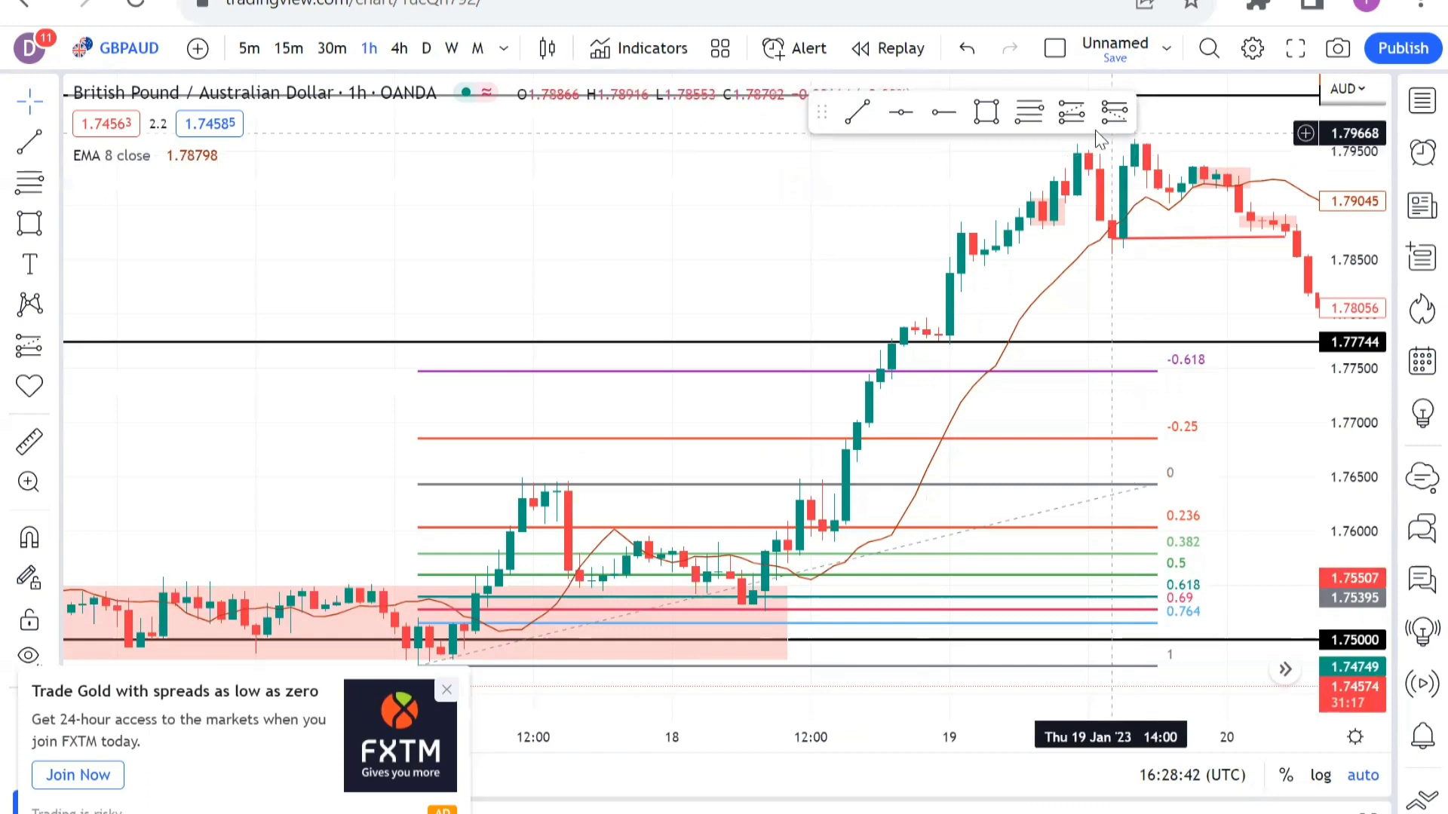
scroll(915, 184, right, 3)
scroll(1074, 121, right, 1)
click(1068, 115)
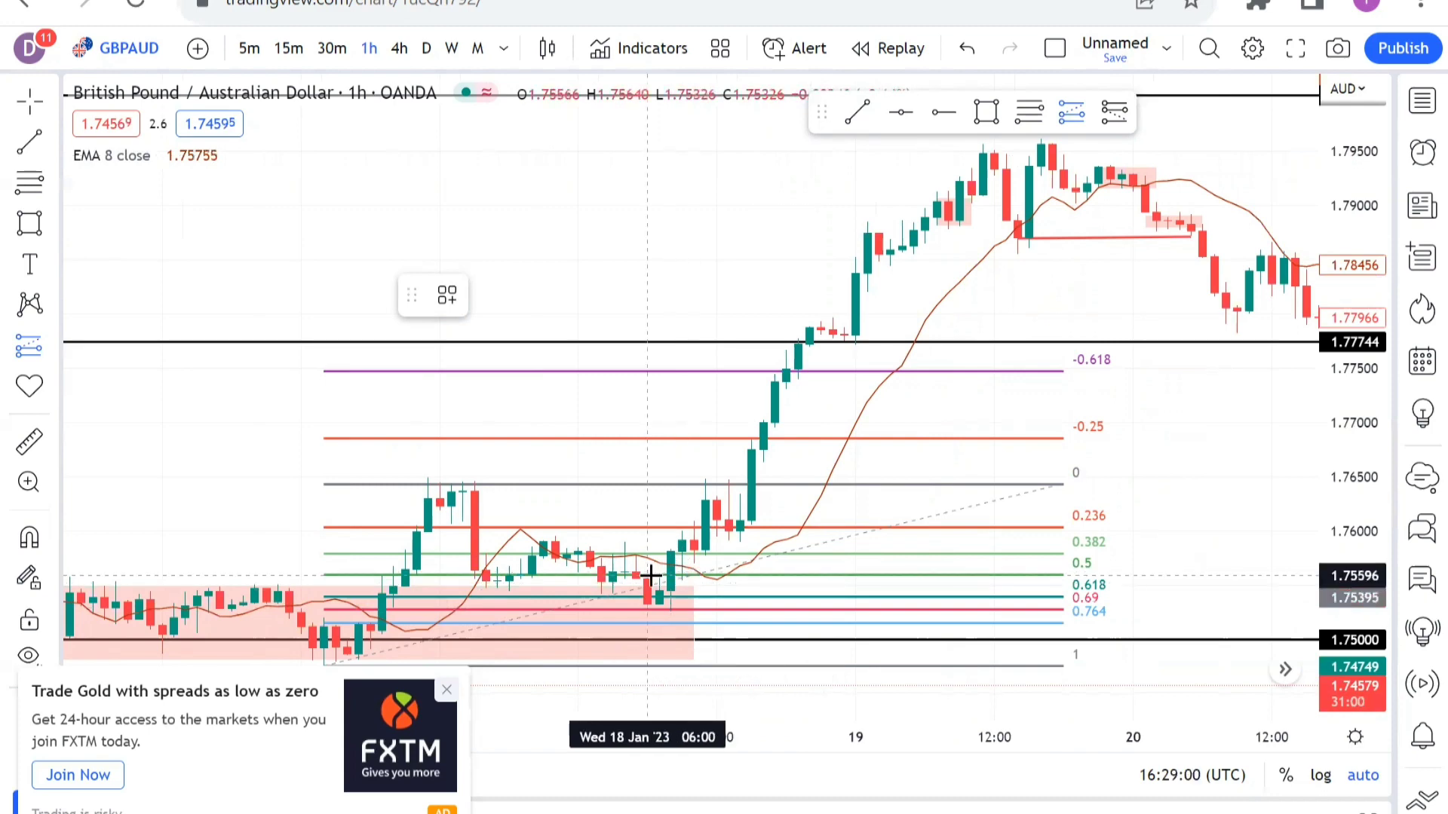
click(647, 670)
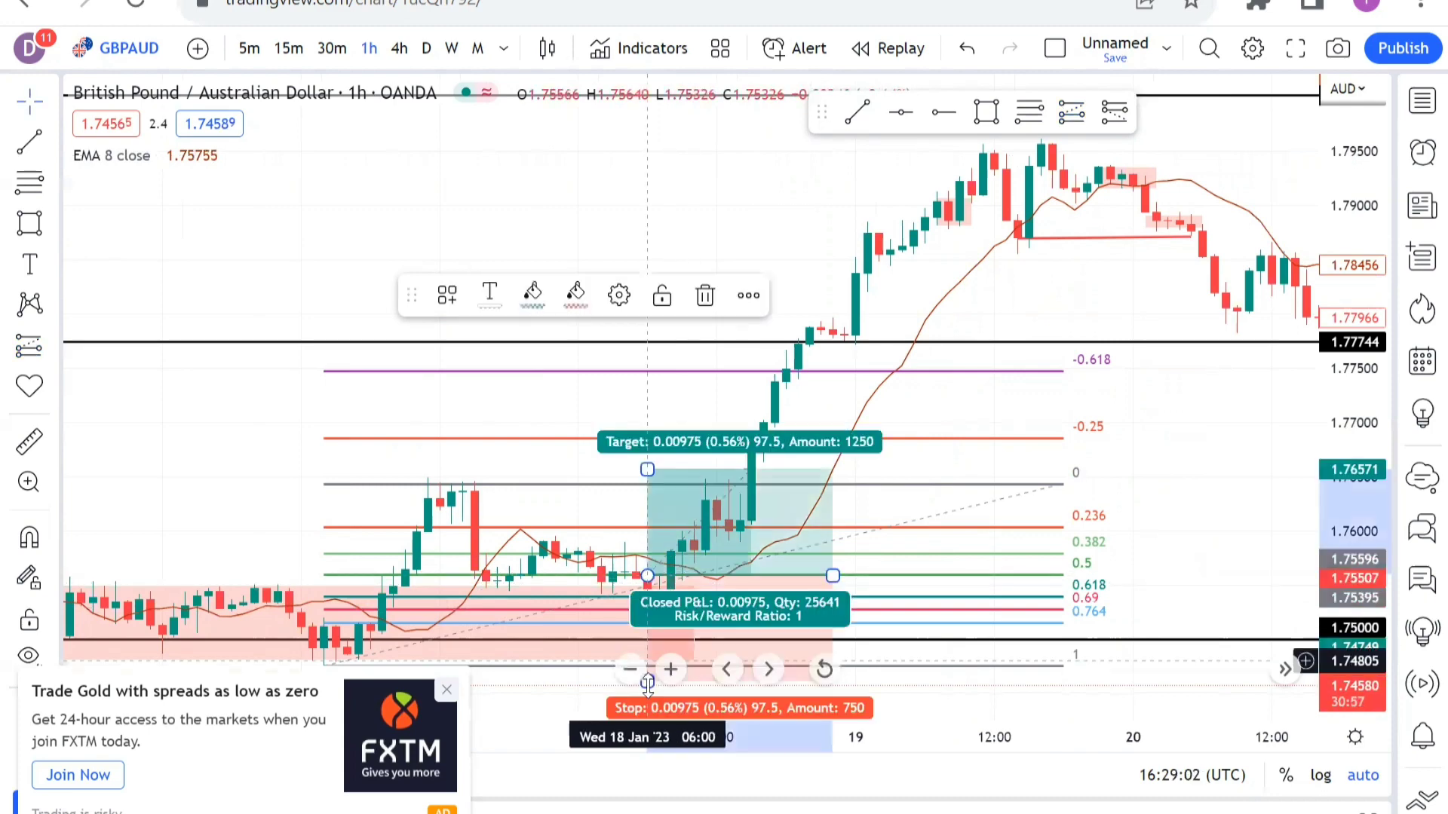
drag(647, 646, 539, 640)
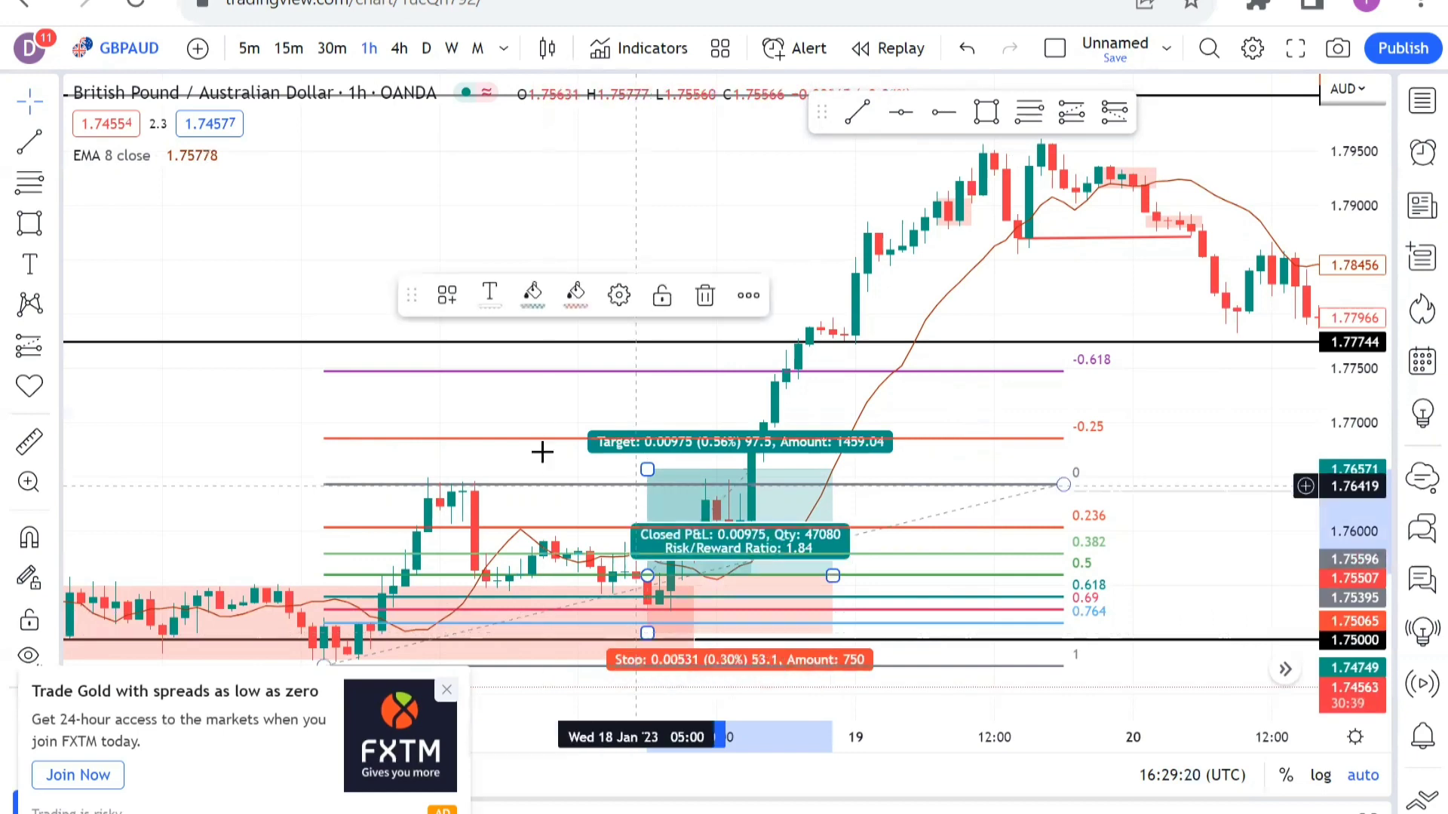
Draw a horizontal line across the 12 January swing high at about 1.76357
scroll(642, 473, down, 1)
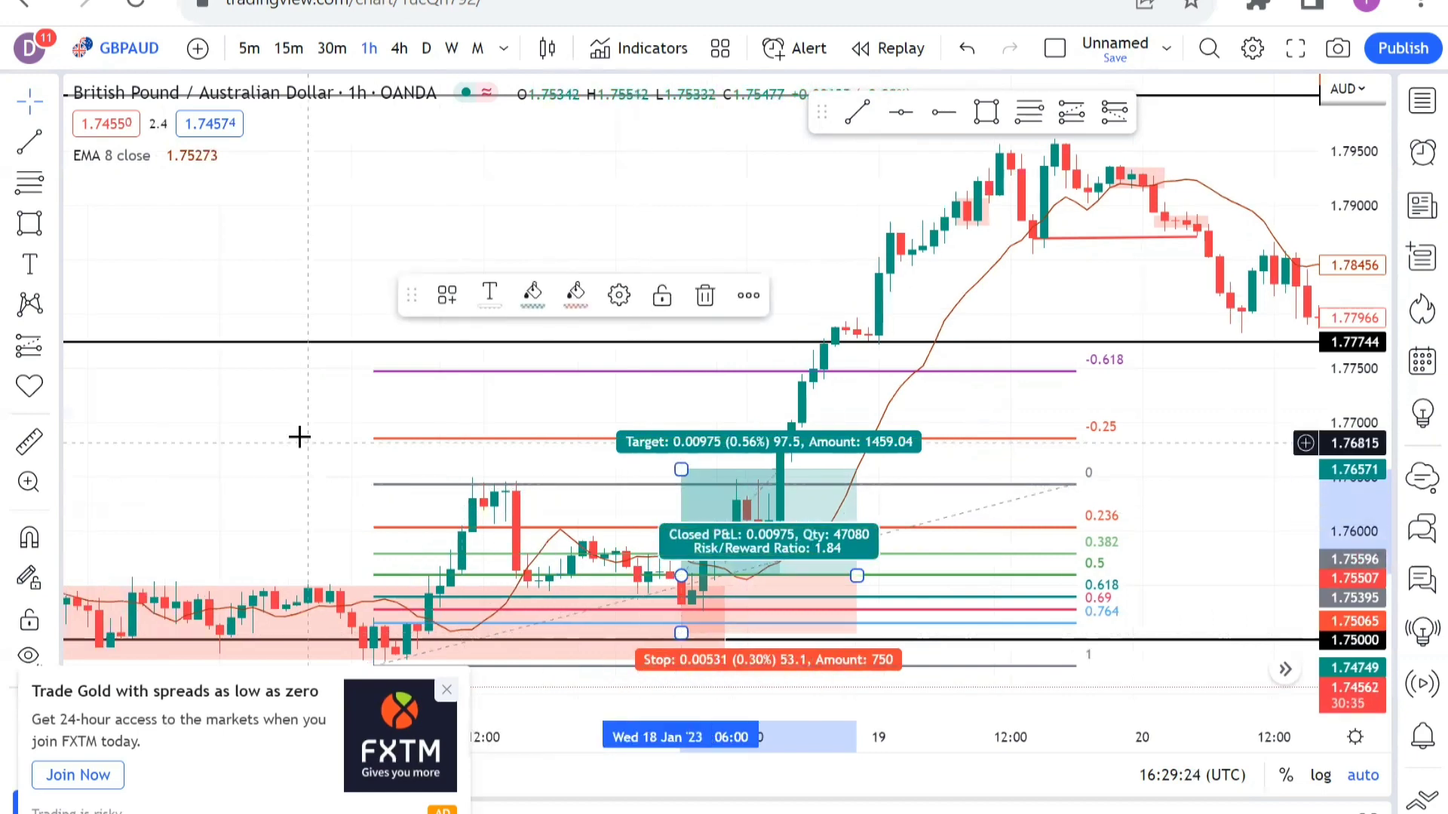
drag(345, 443, 348, 445)
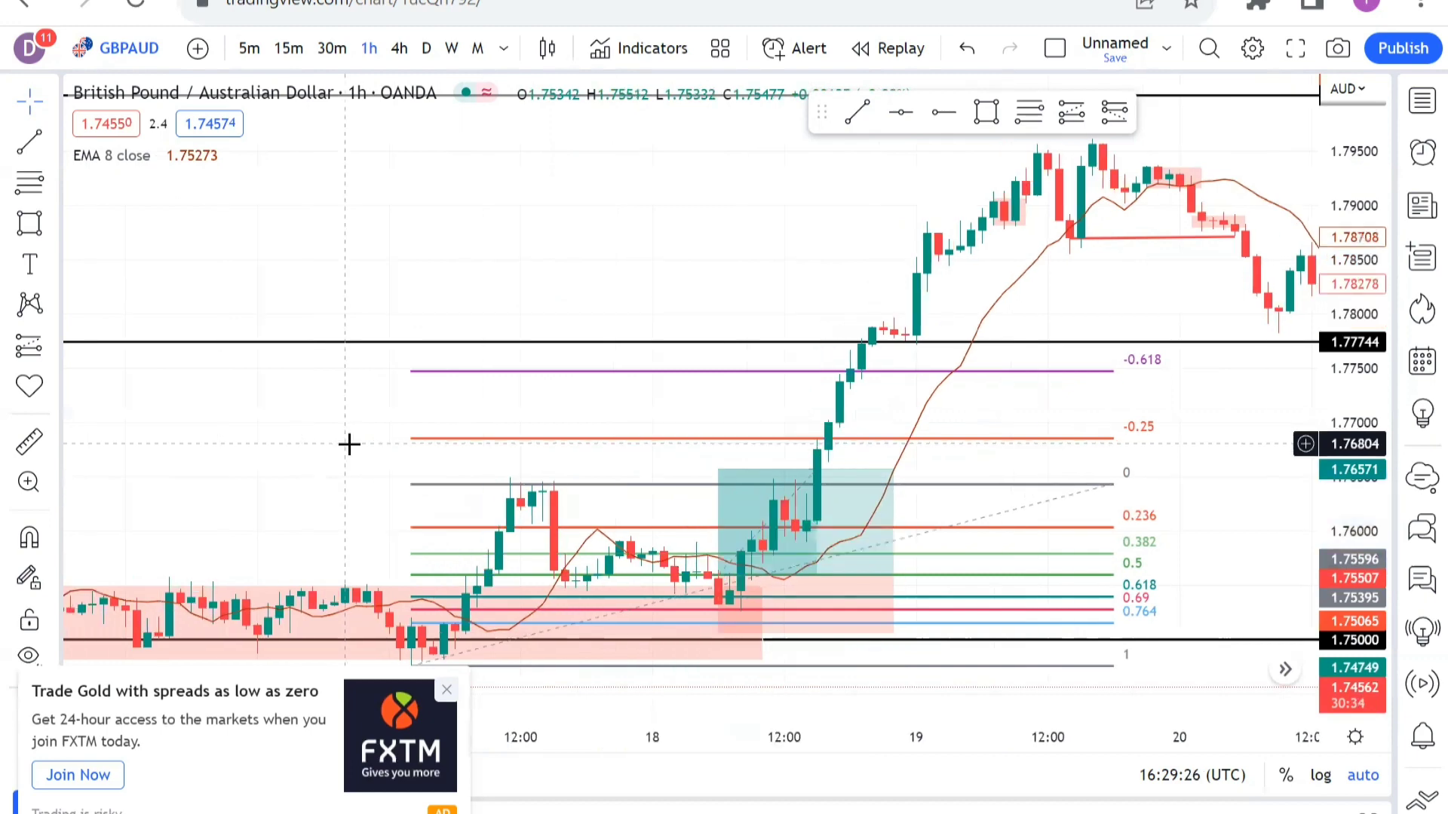
scroll(350, 444, down, 1)
scroll(357, 435, down, 1)
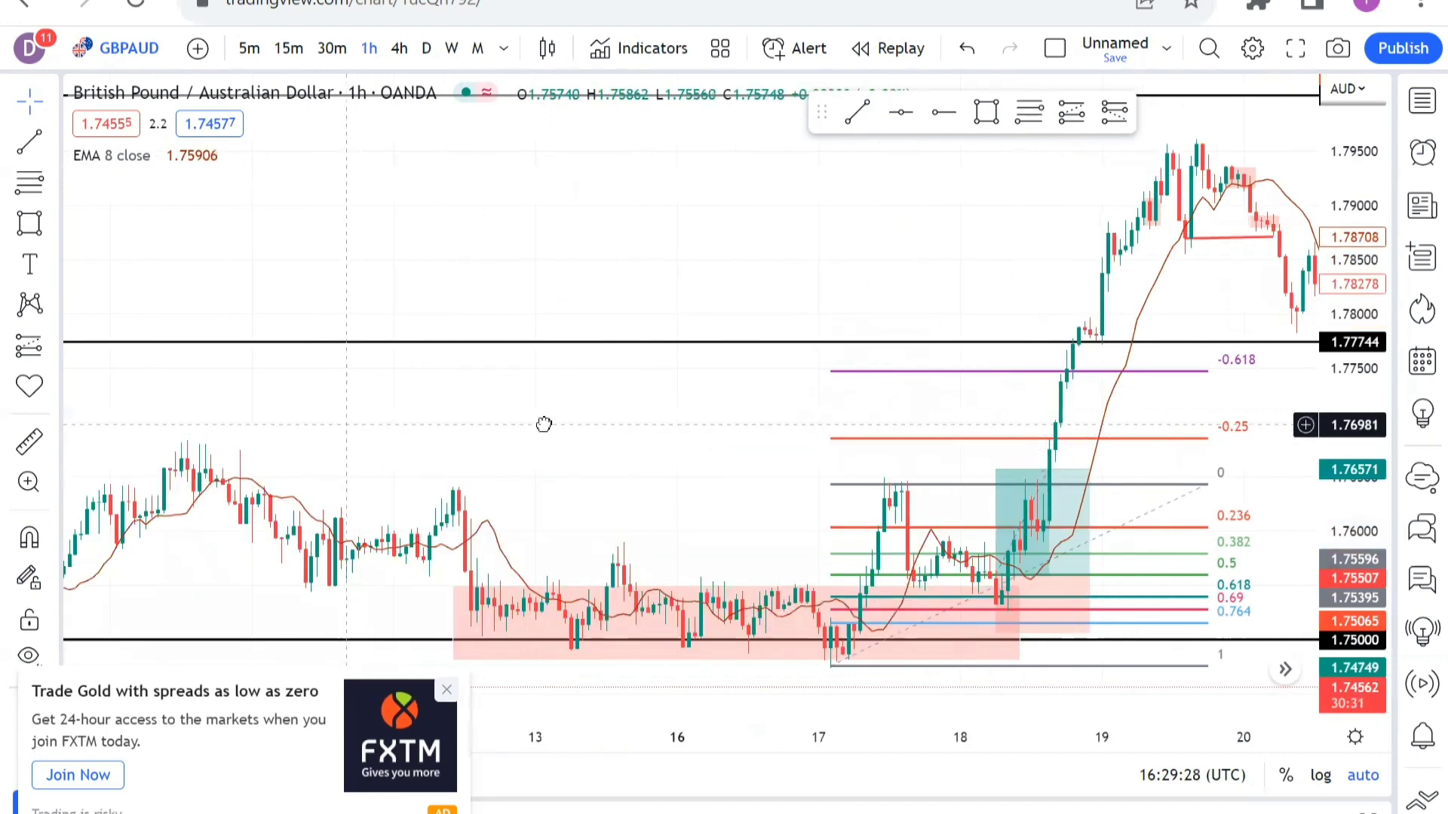
scroll(521, 400, left, 3)
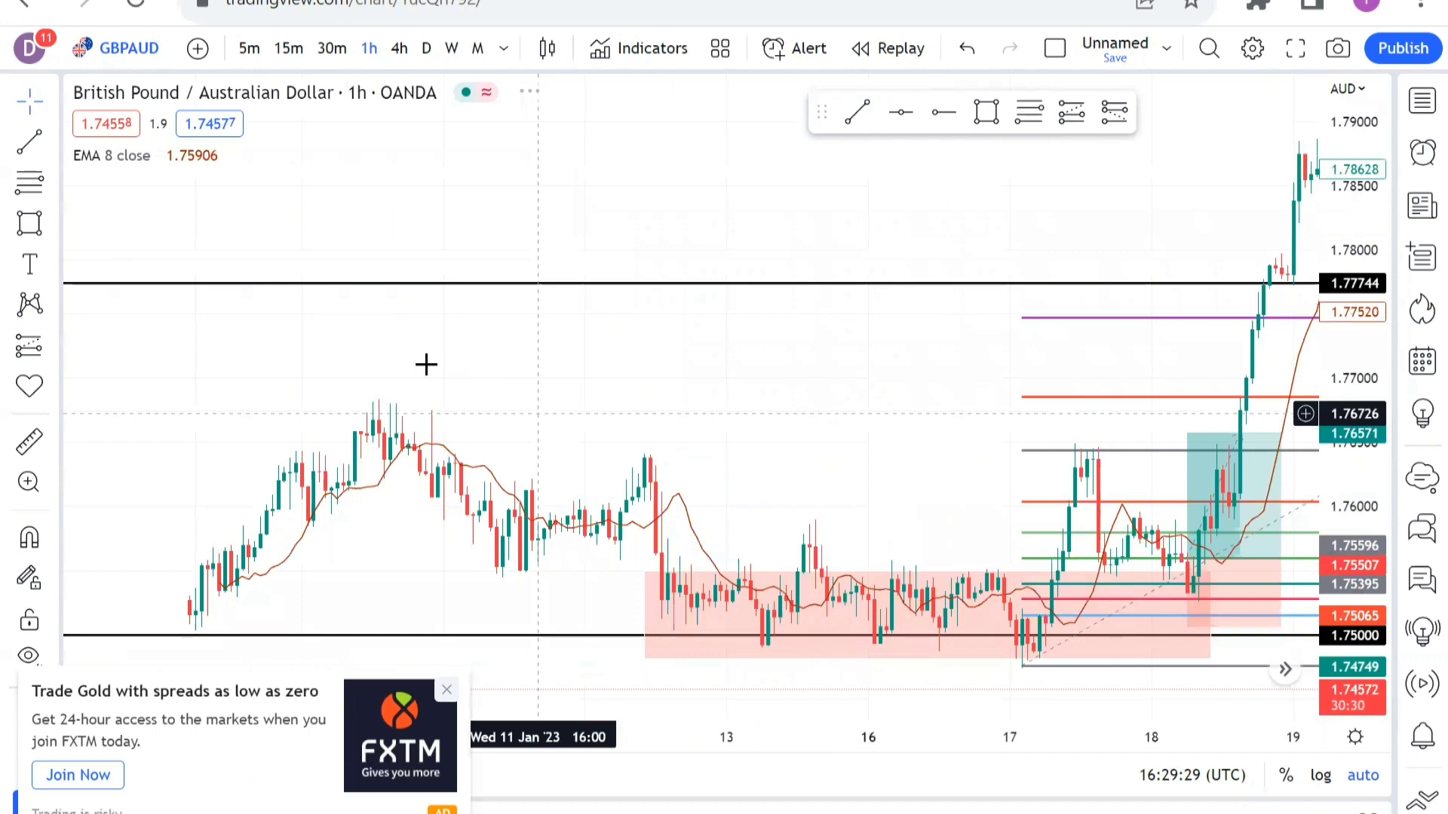
scroll(426, 365, down, 1)
scroll(655, 367, left, 4)
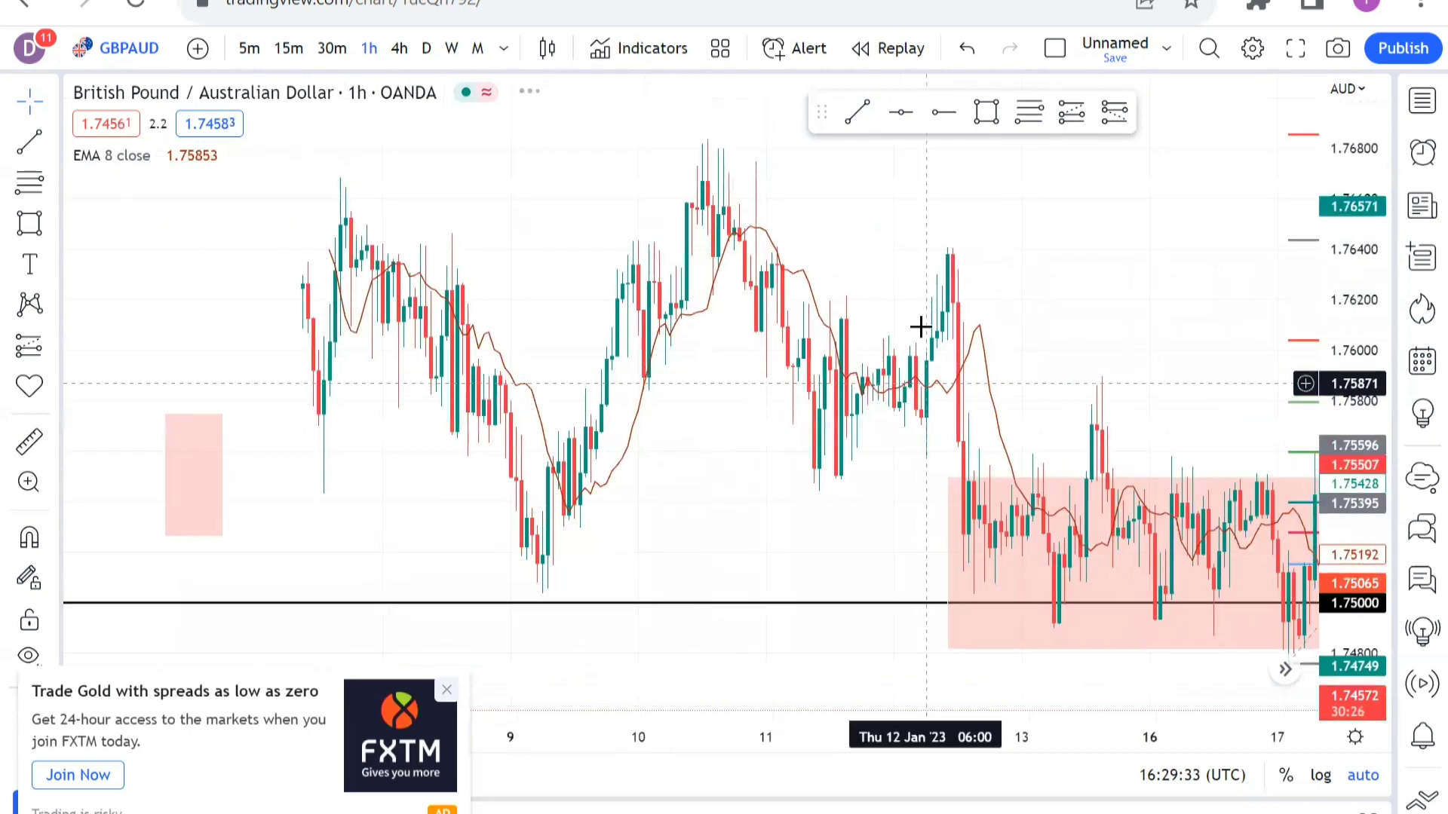
click(900, 113)
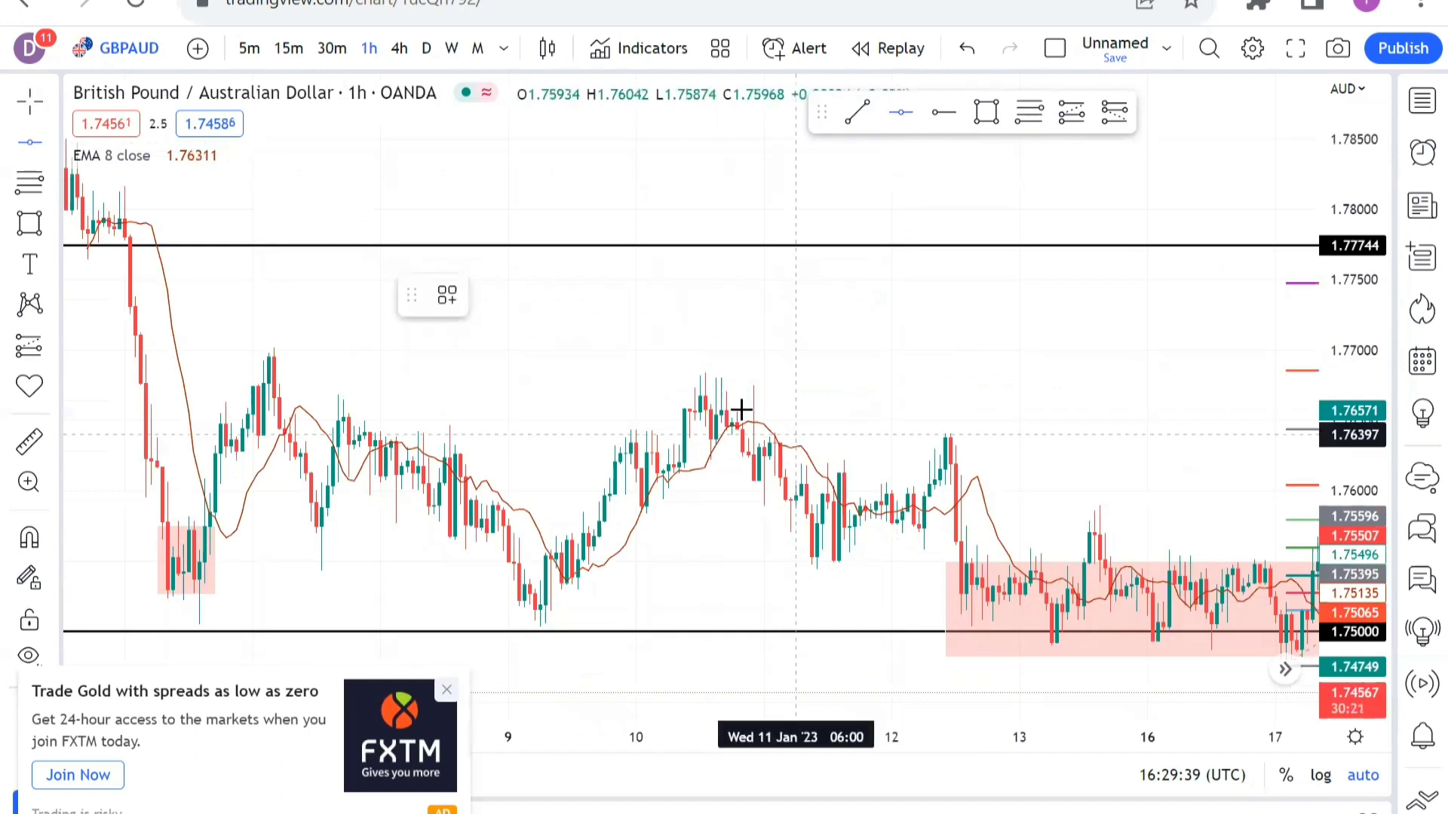
click(853, 441)
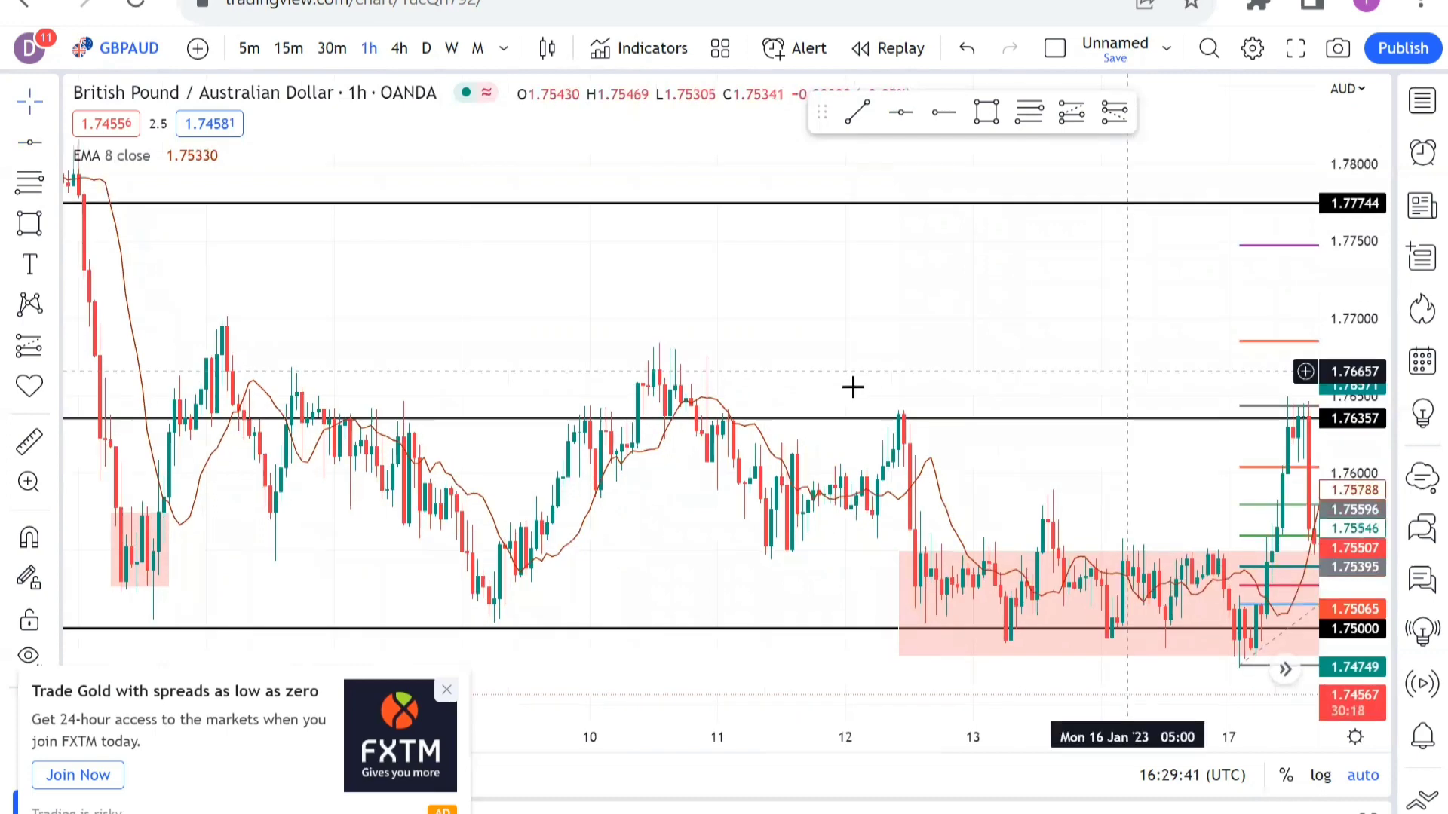
Raise the long position's target to about 1.77773 at the 1.77744 line and extend its end to 19 January 07:00
scroll(853, 387, right, 5)
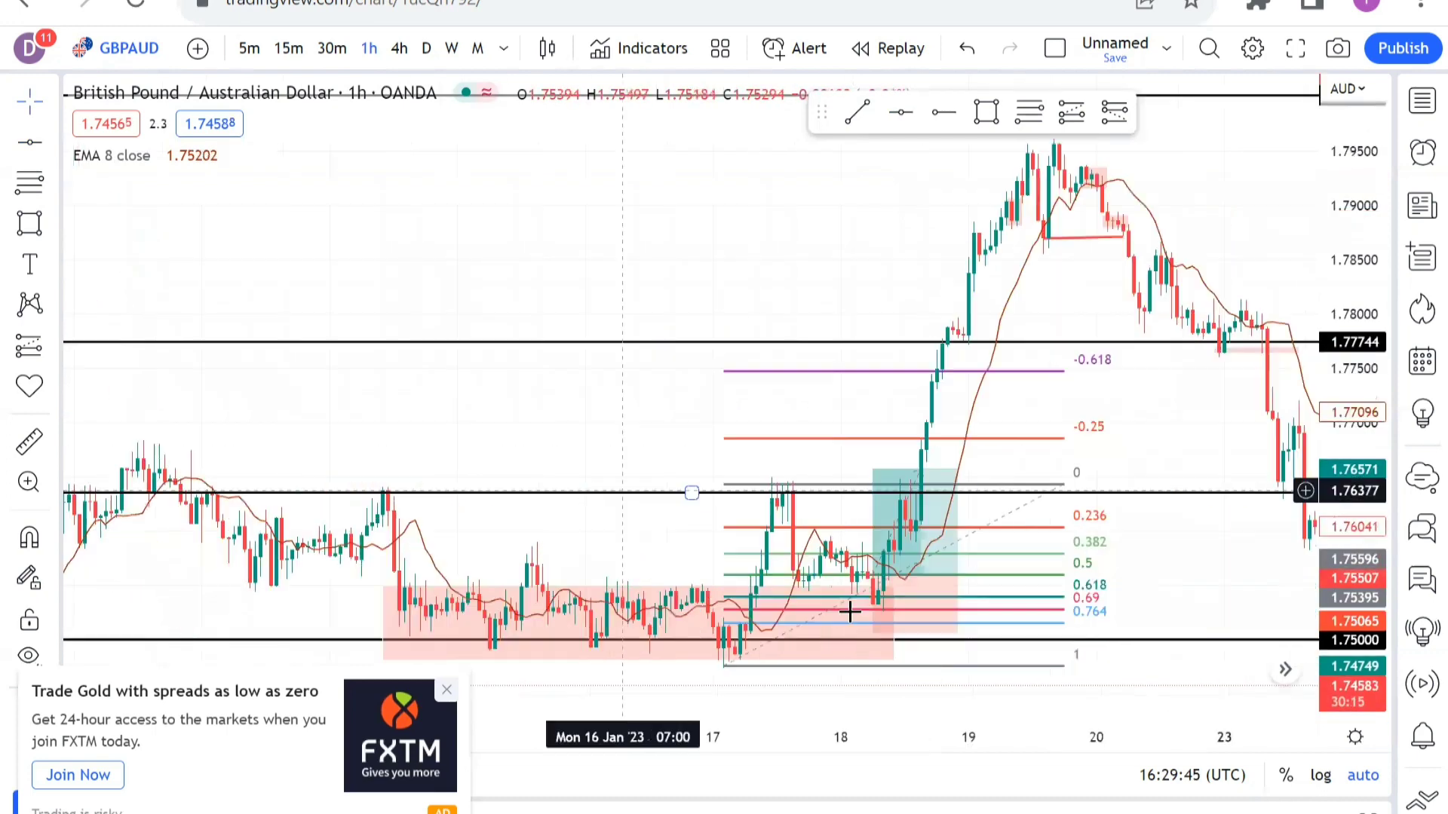
scroll(596, 461, left, 2)
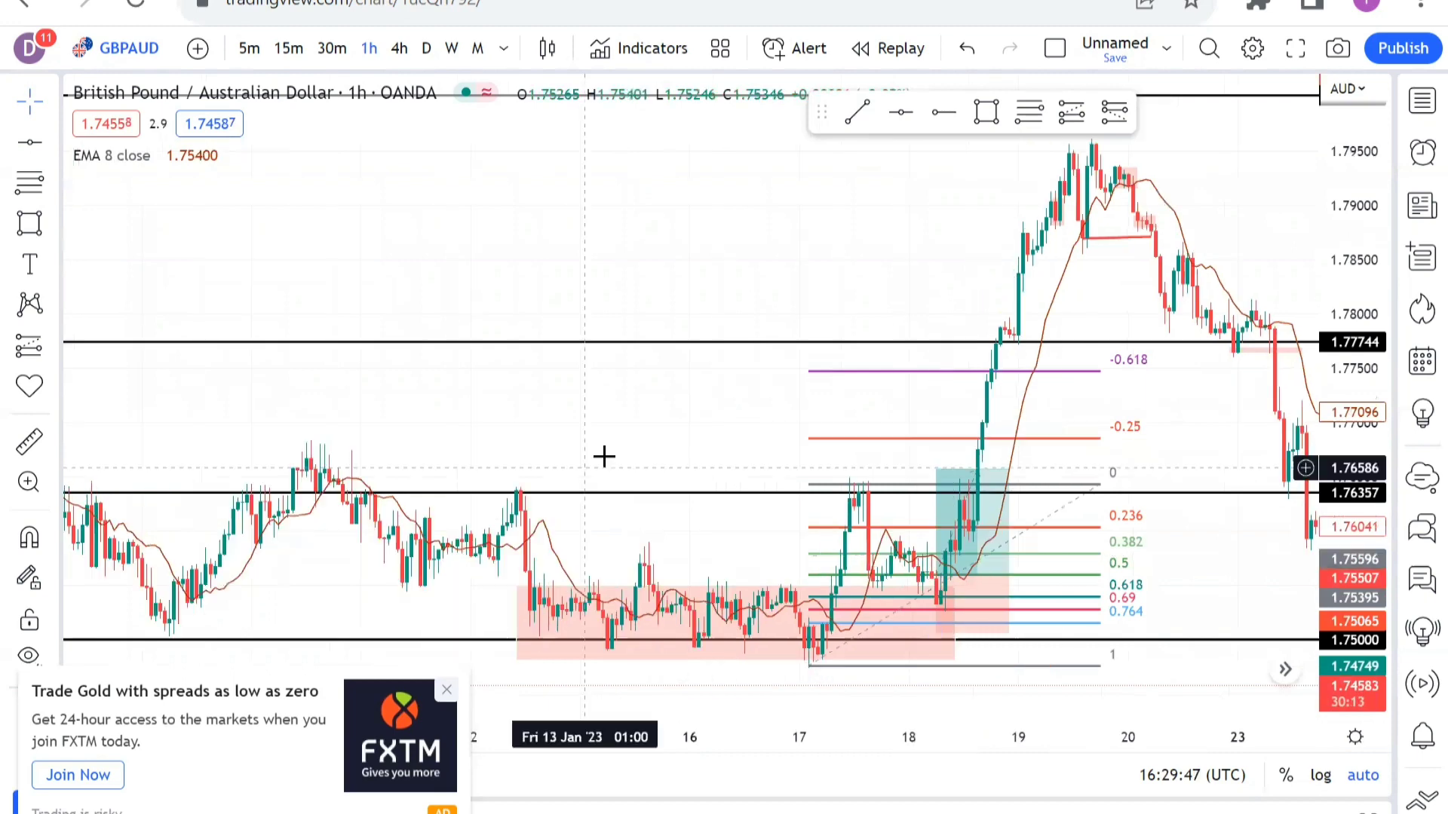
scroll(1101, 543, left, 1)
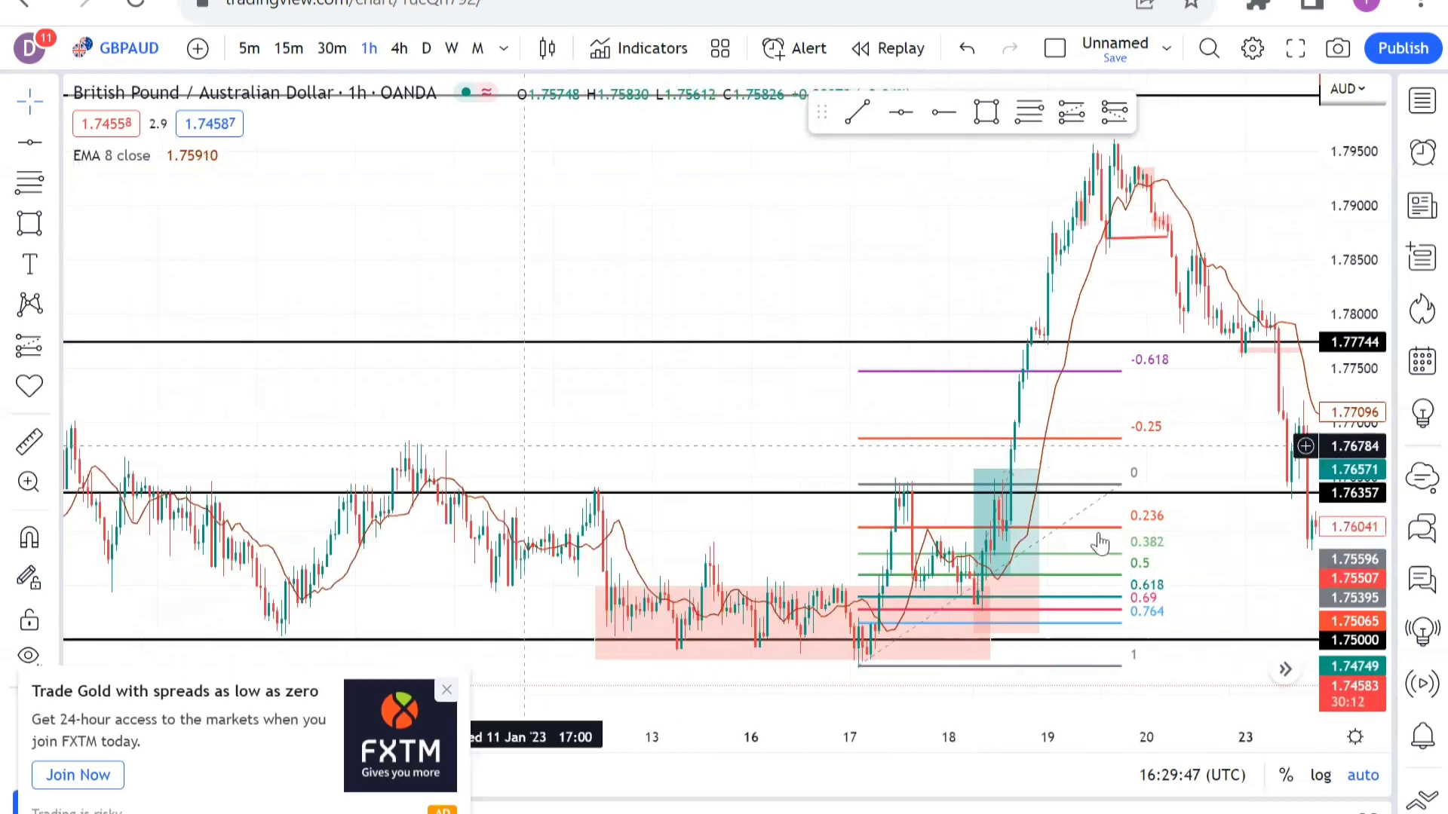
click(975, 471)
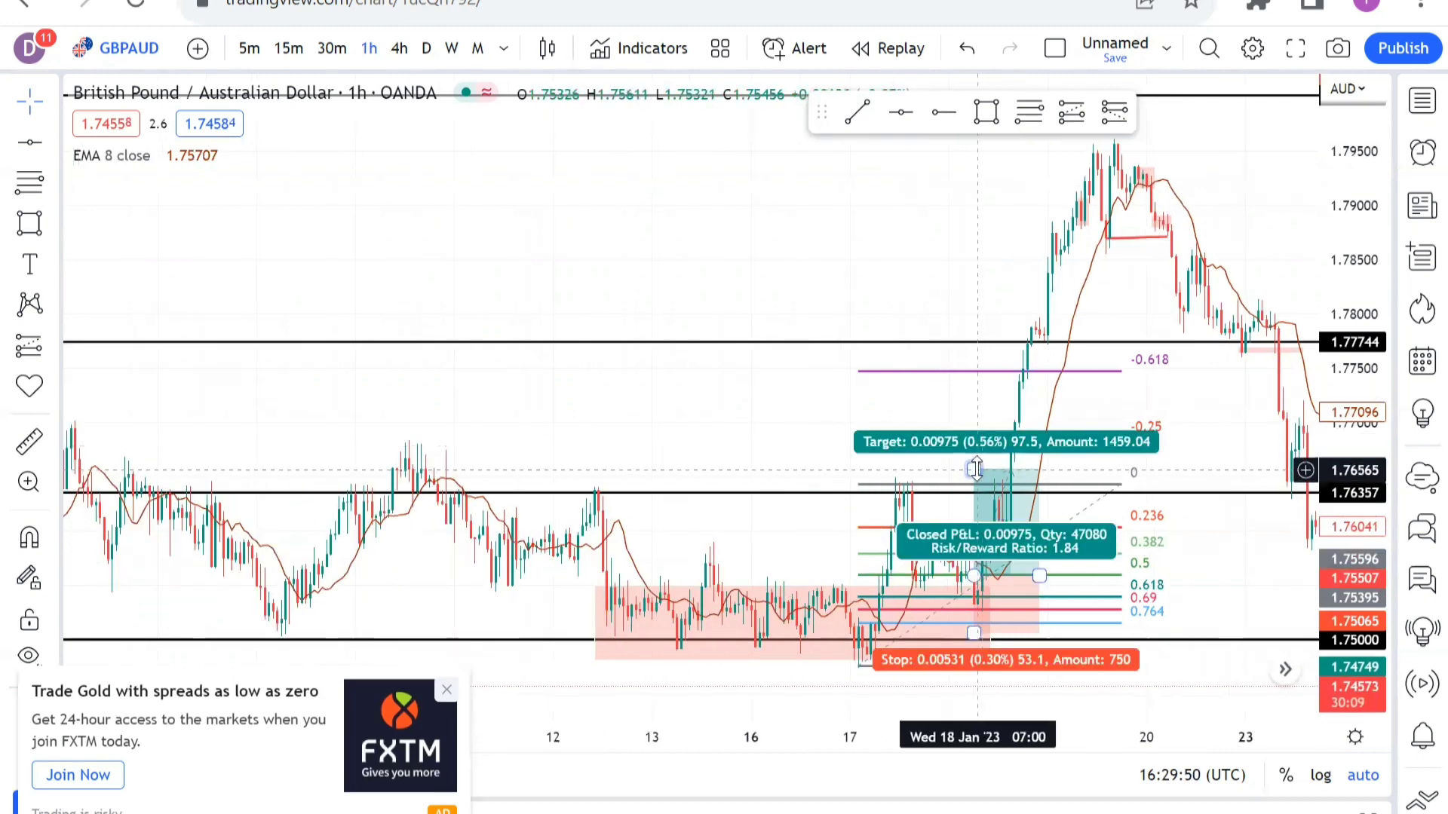
click(975, 469)
drag(980, 409, 984, 339)
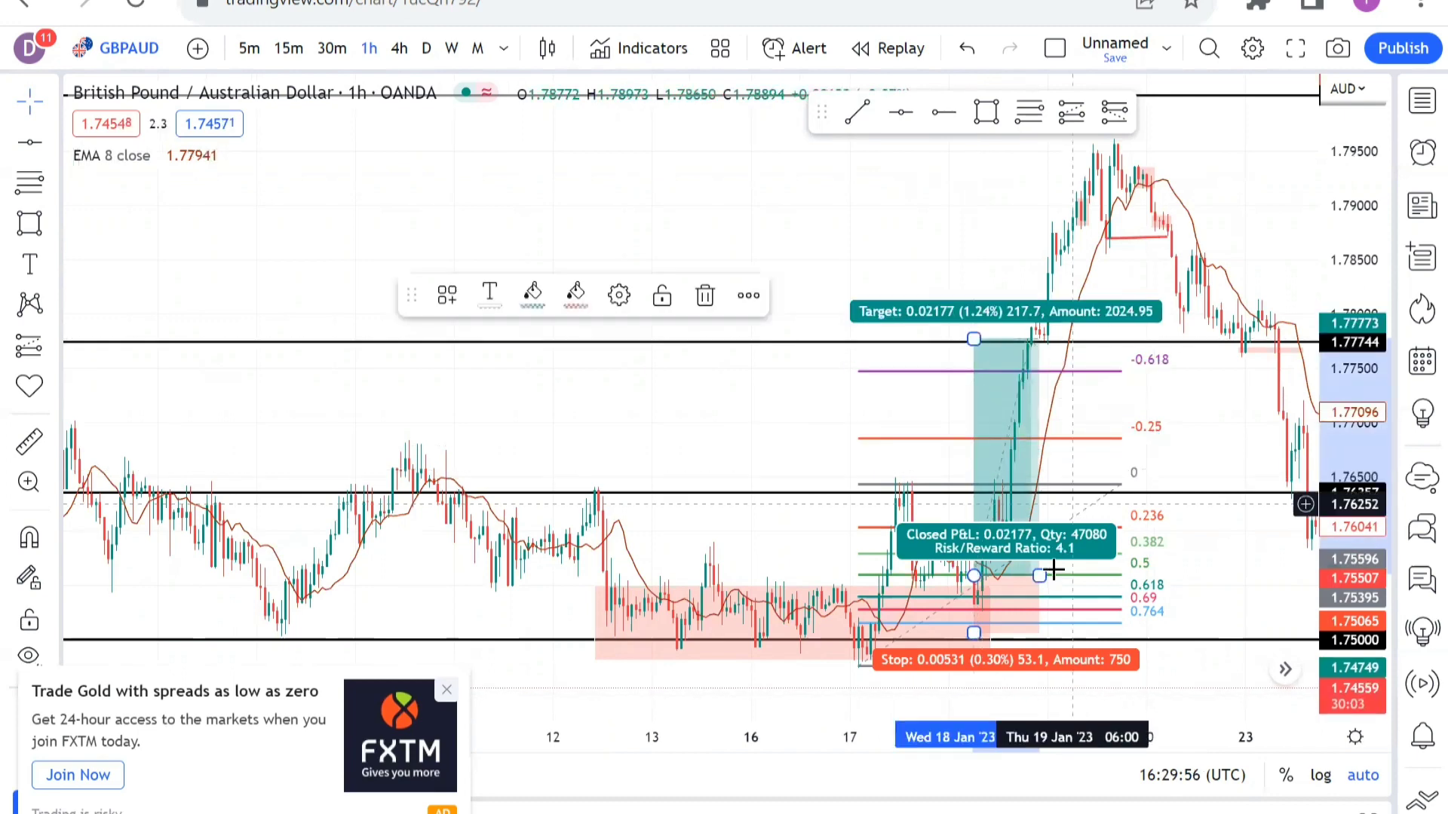
drag(1044, 577, 1077, 578)
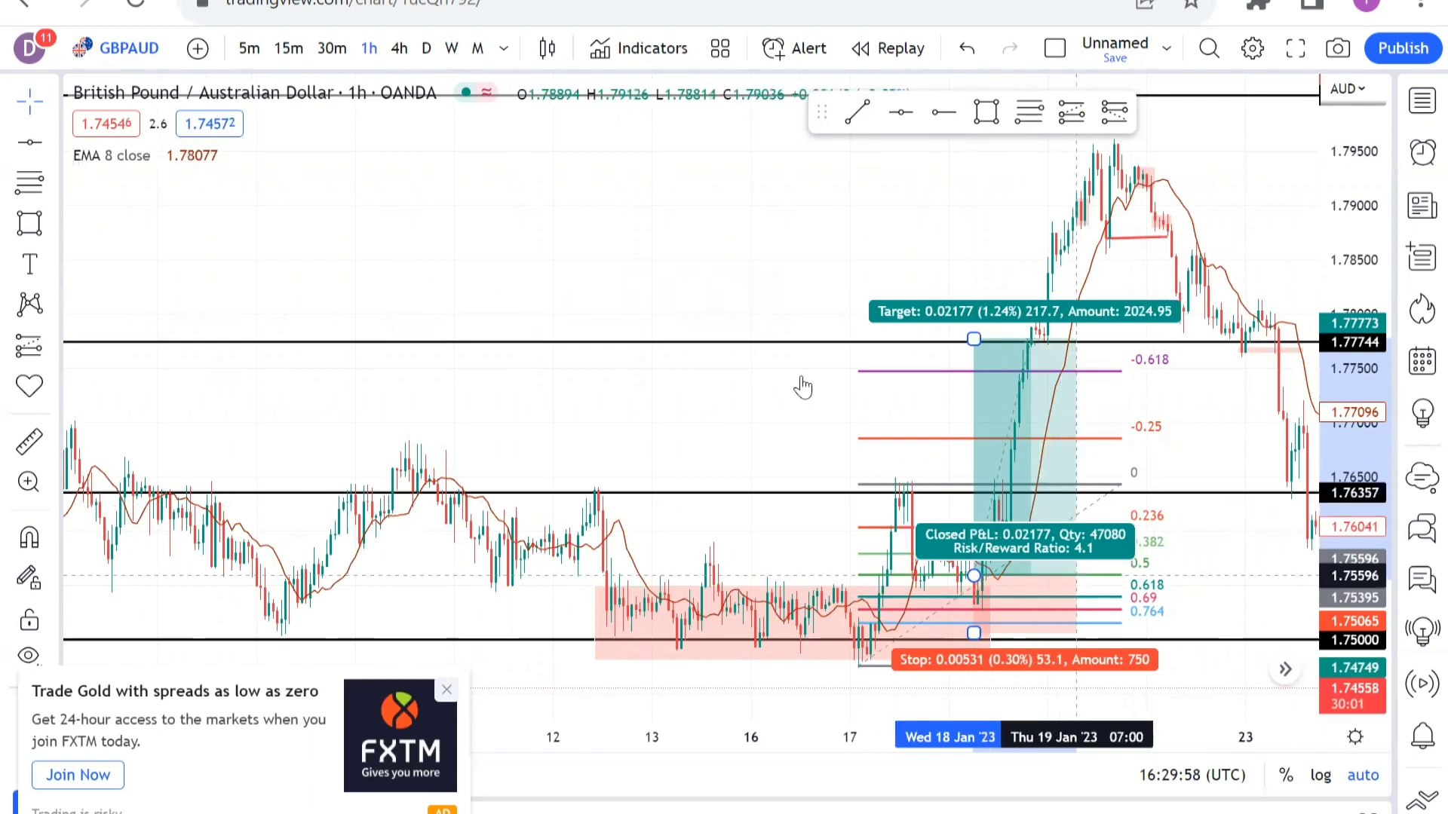
click(597, 335)
Examine the candles after the long position, from the rally past 1.77744 to the decline through the marked levels on 25 January
scroll(765, 479, right, 5)
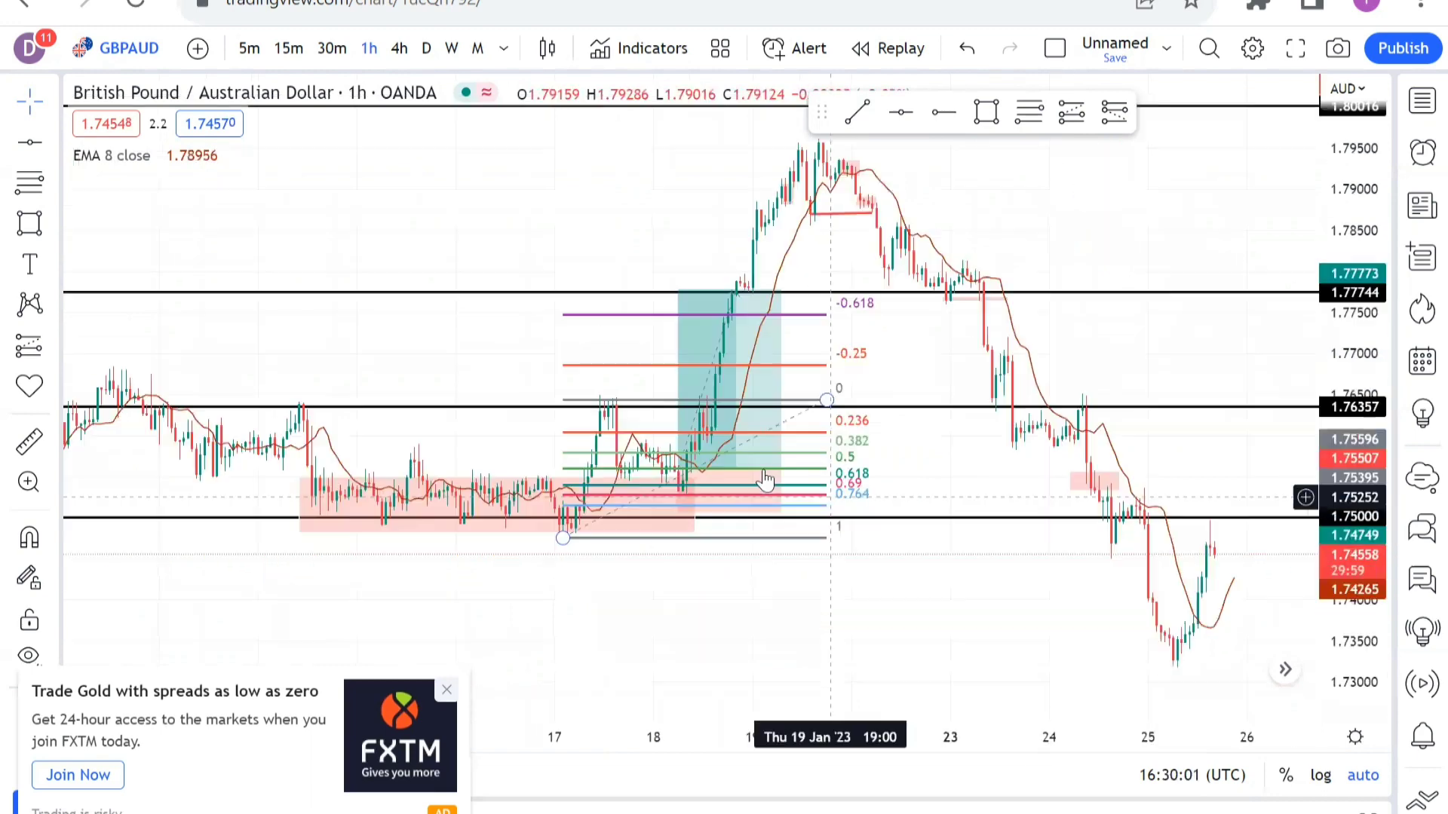
click(766, 480)
scroll(702, 502, up, 1)
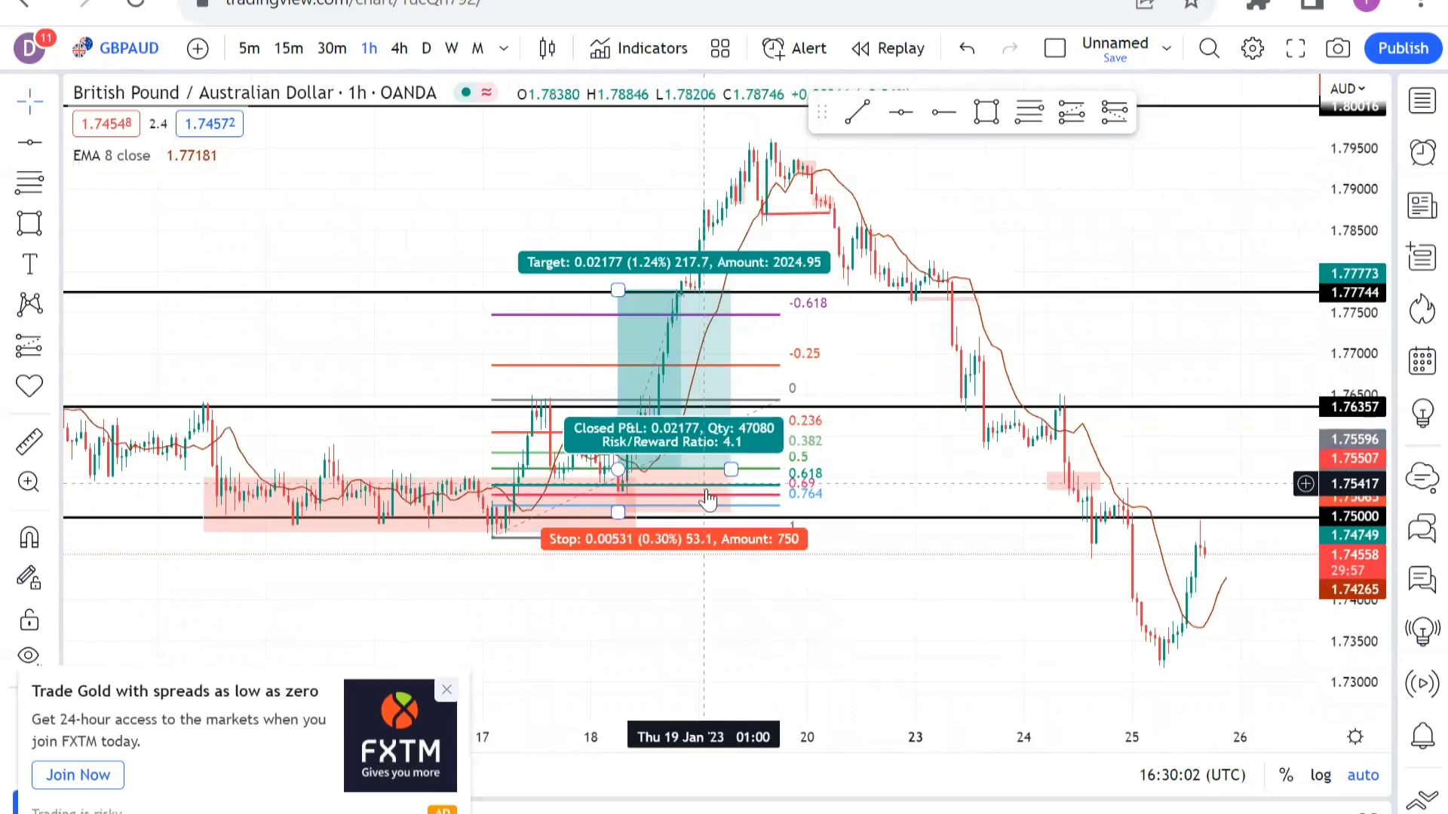
click(691, 634)
scroll(704, 632, right, 3)
scroll(730, 630, left, 2)
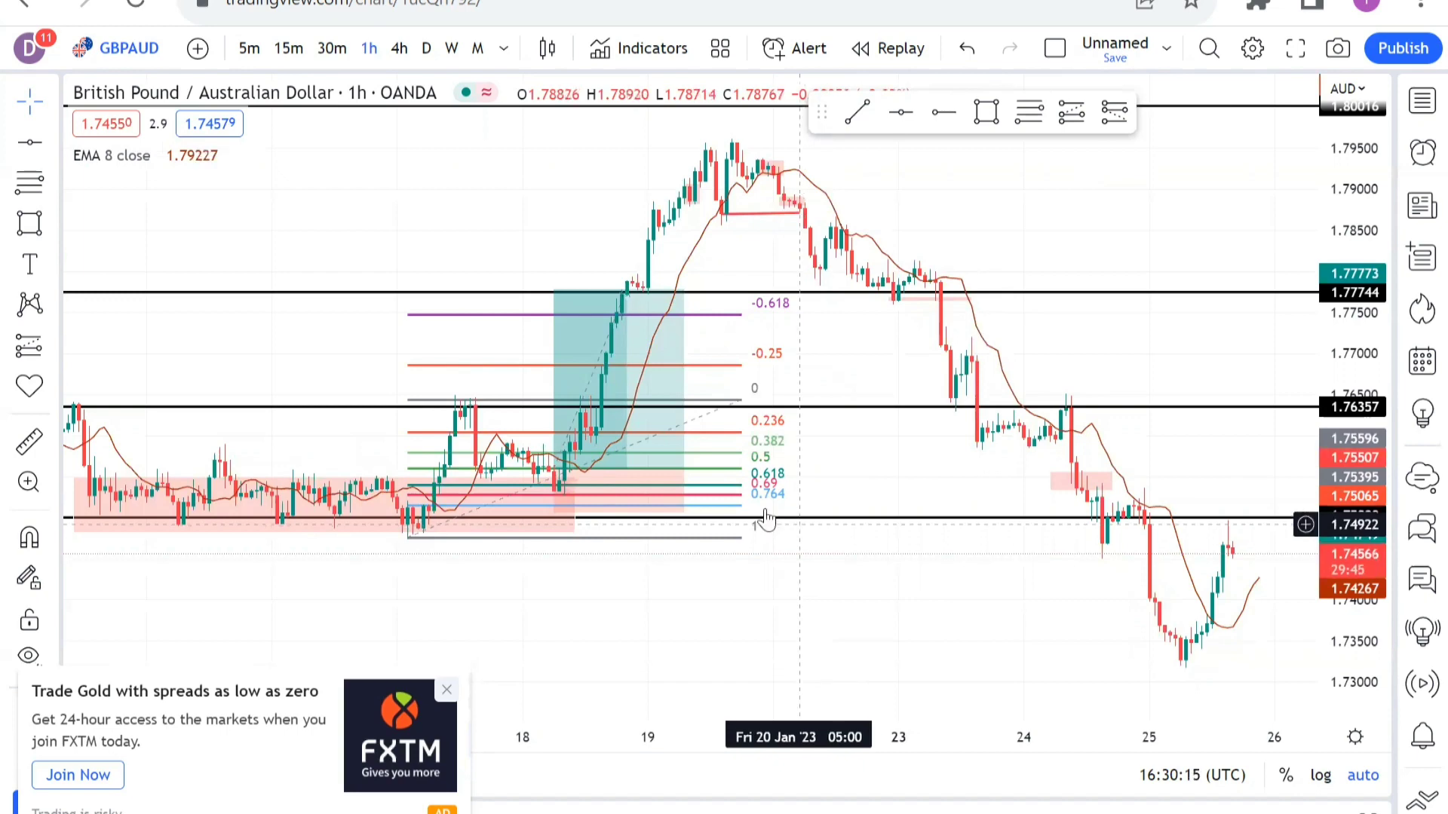
scroll(754, 504, up, 3)
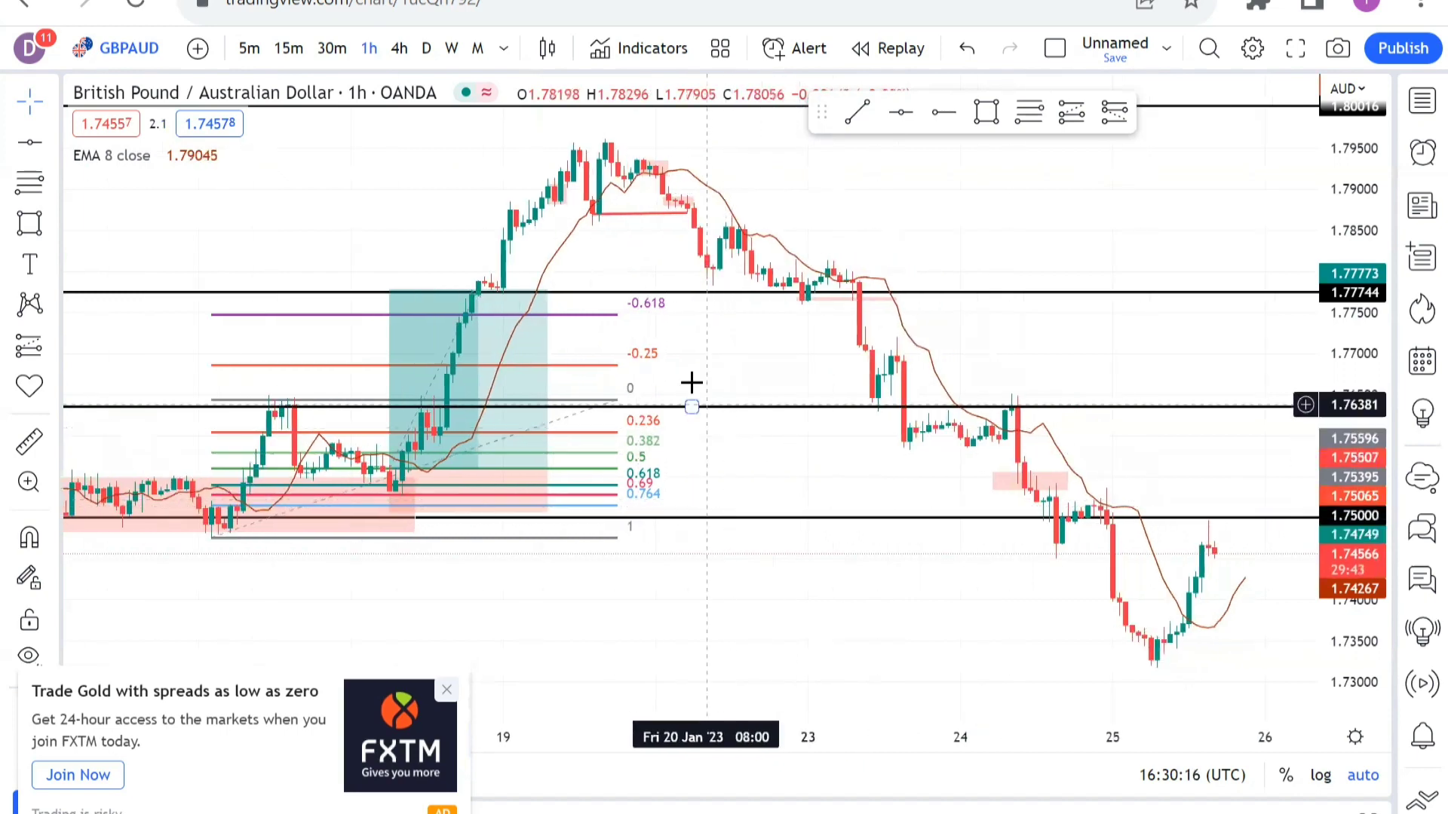
drag(692, 385, 848, 432)
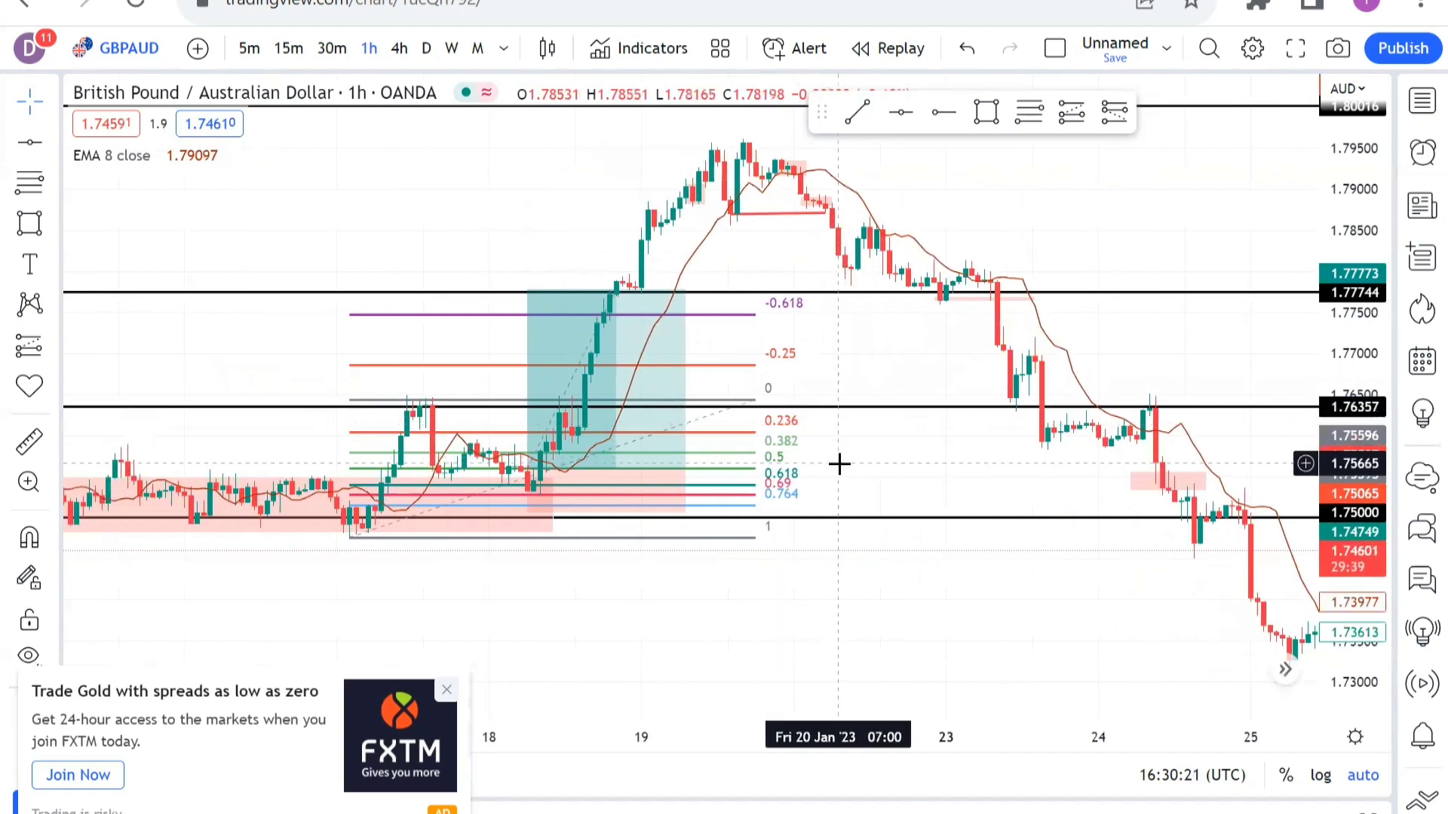
scroll(836, 455, right, 3)
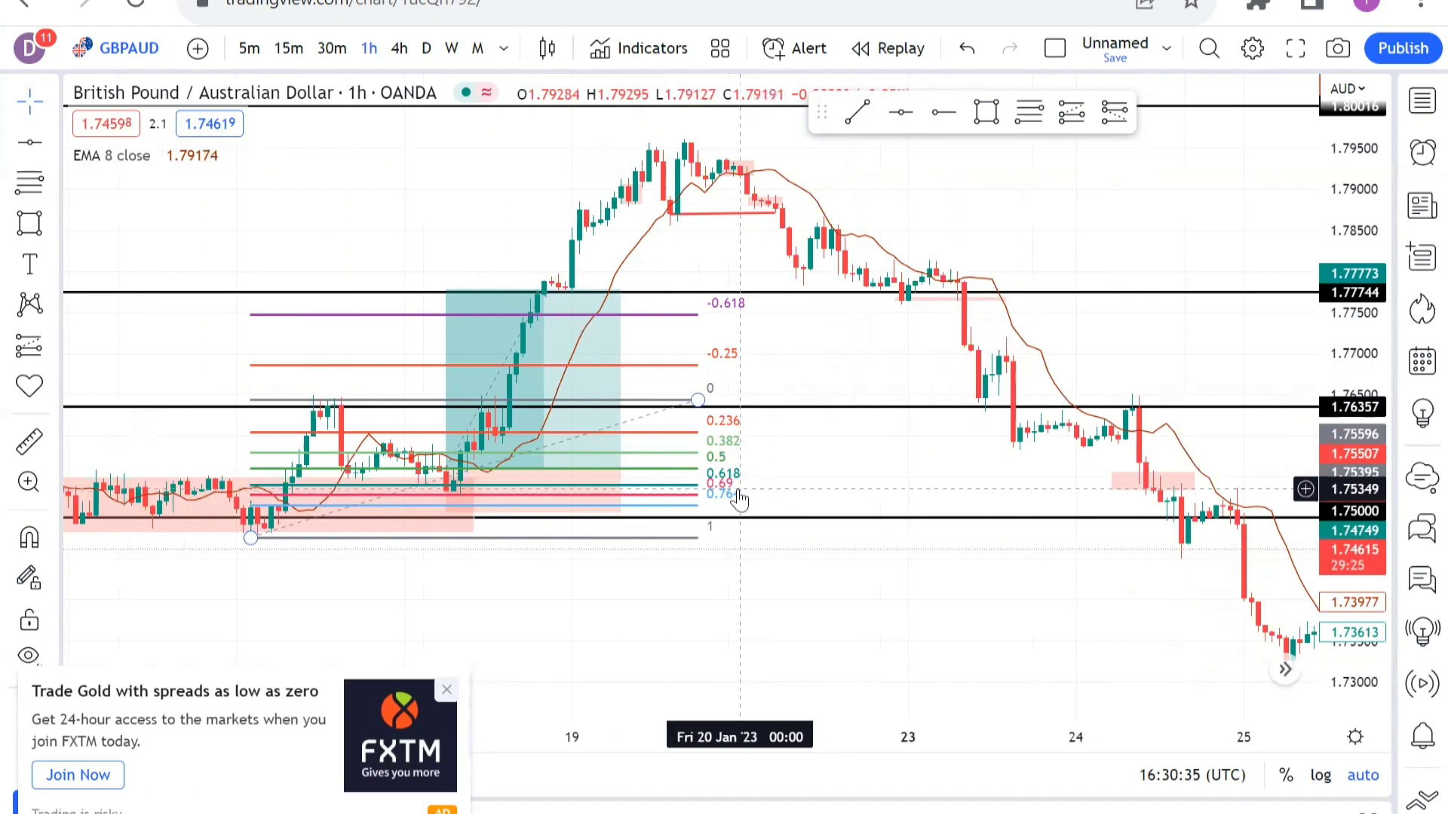
Examine how the long position's entry and stop line up with the Fibonacci pullback levels and the consolidation zone around 1.75000
scroll(322, 644, up, 3)
drag(249, 627, 428, 567)
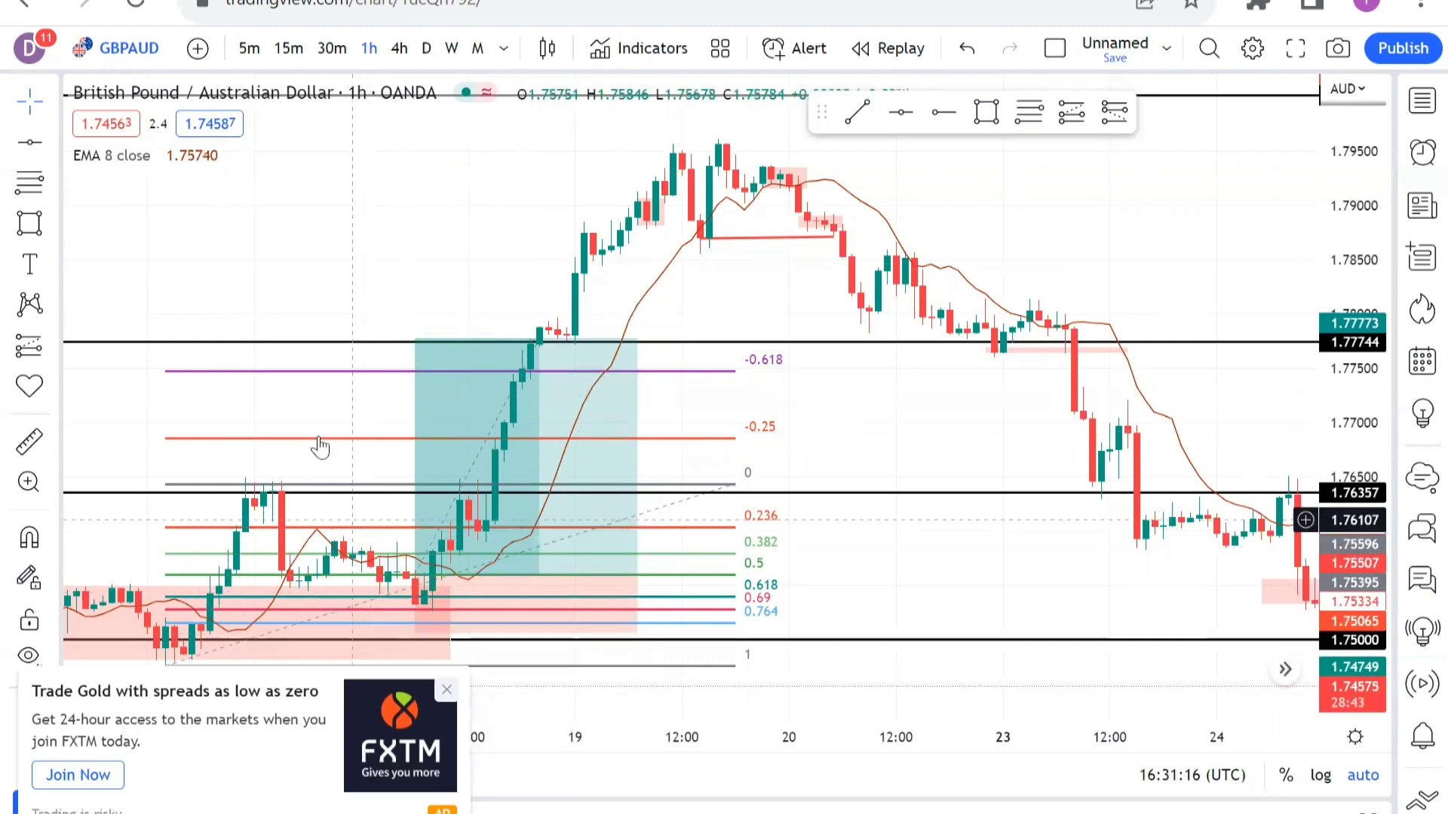
scroll(181, 567, down, 3)
scroll(181, 567, down, 2)
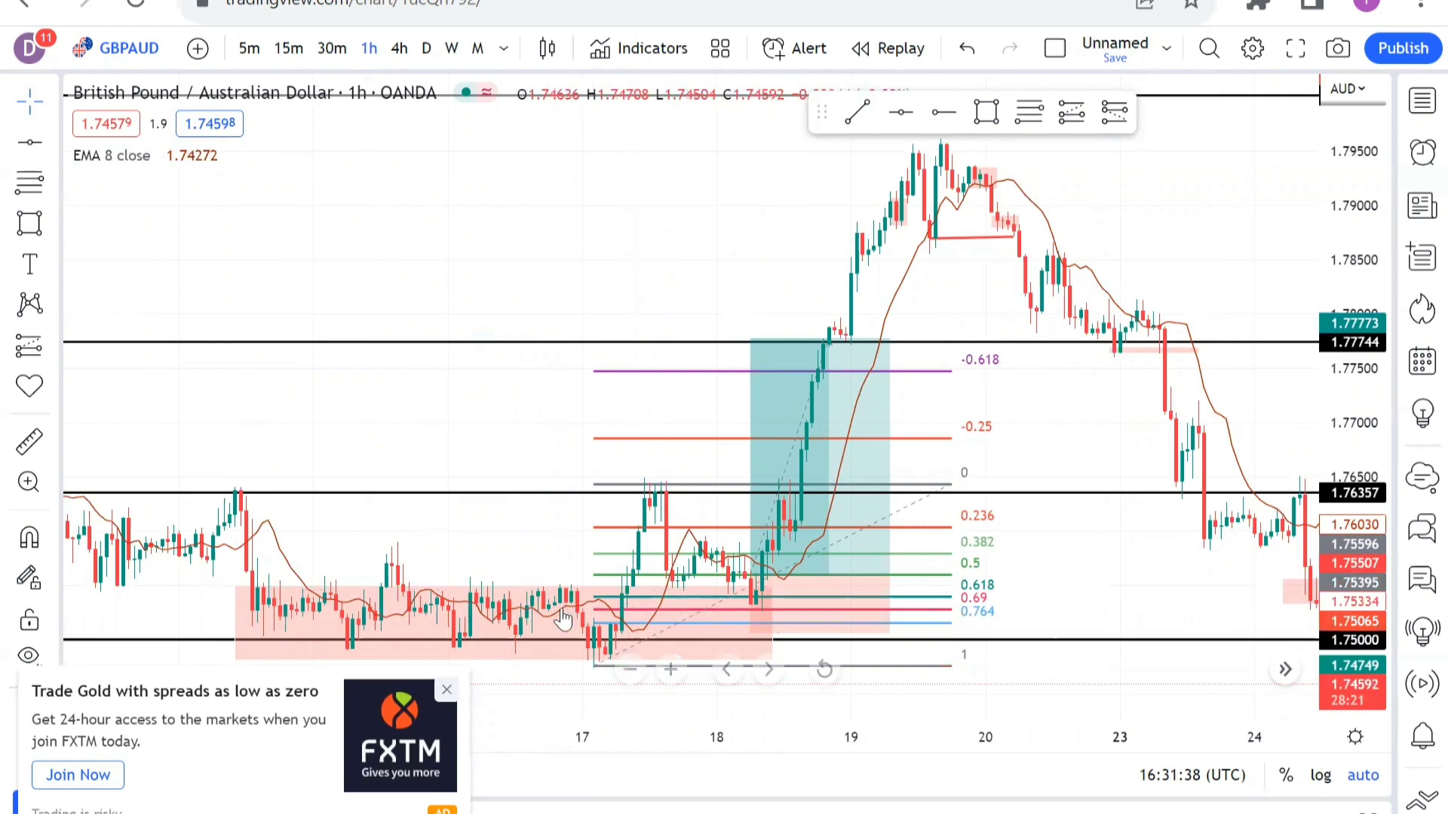
click(802, 621)
click(671, 539)
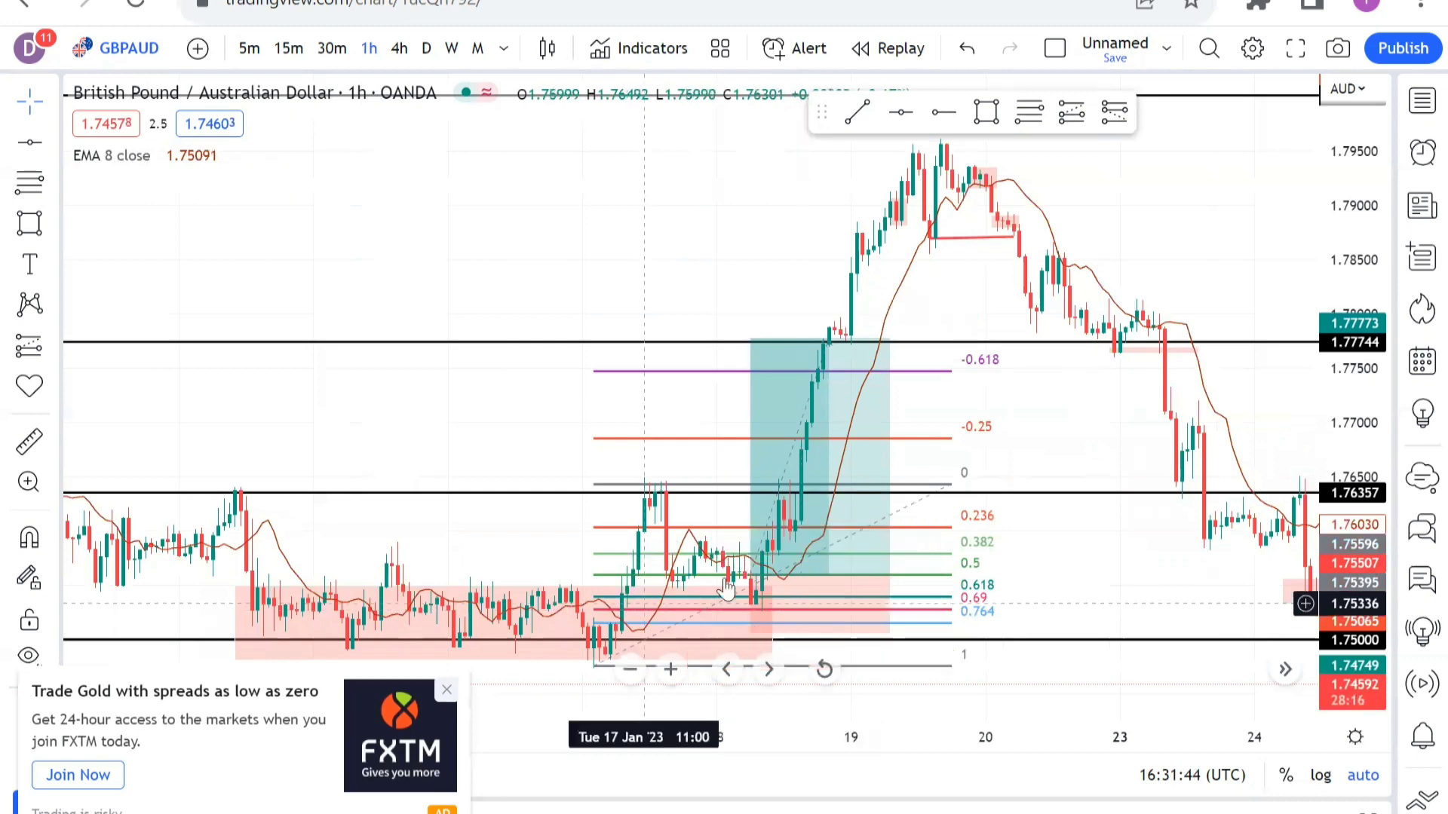
click(756, 584)
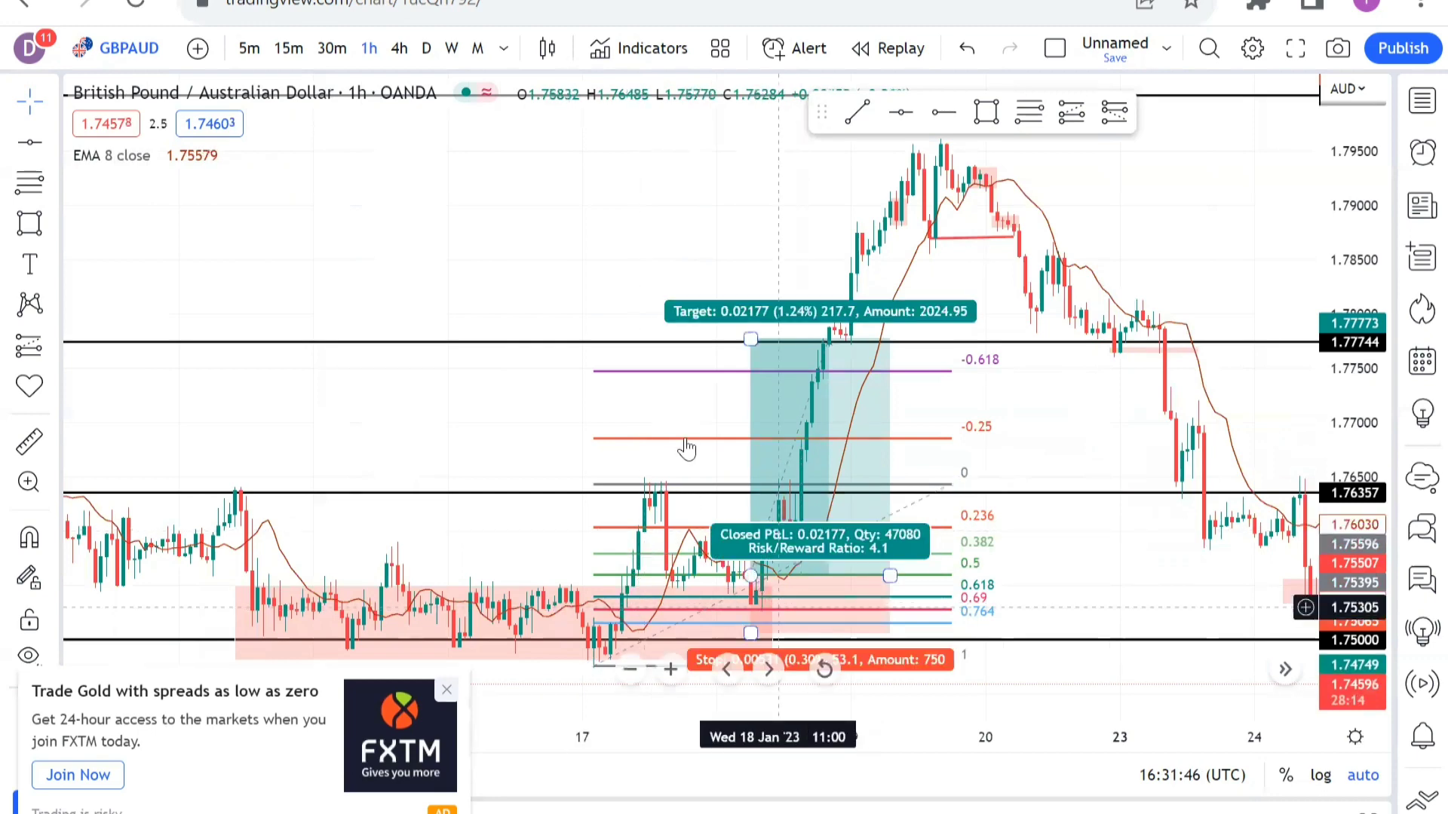
click(683, 442)
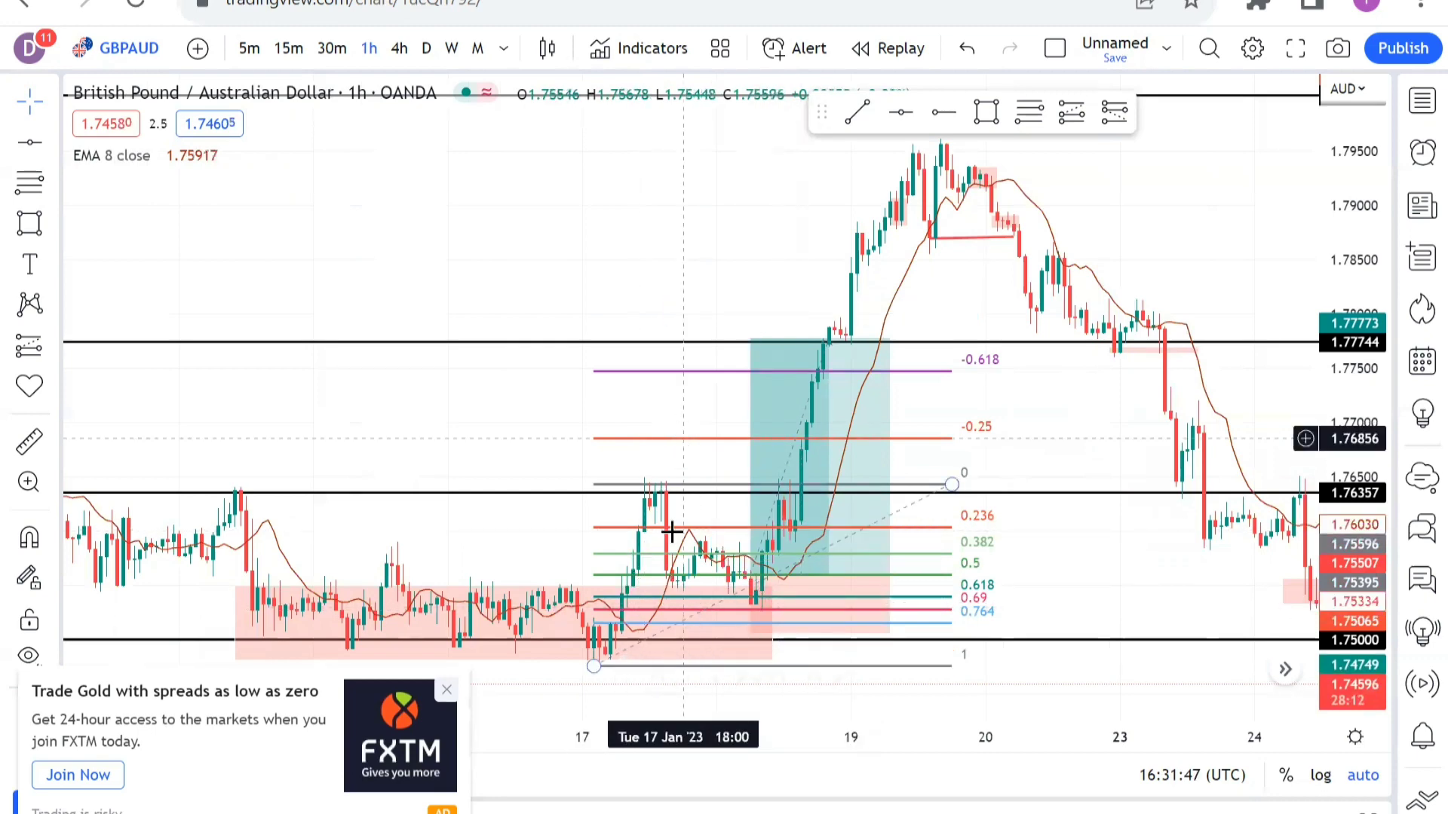
click(773, 579)
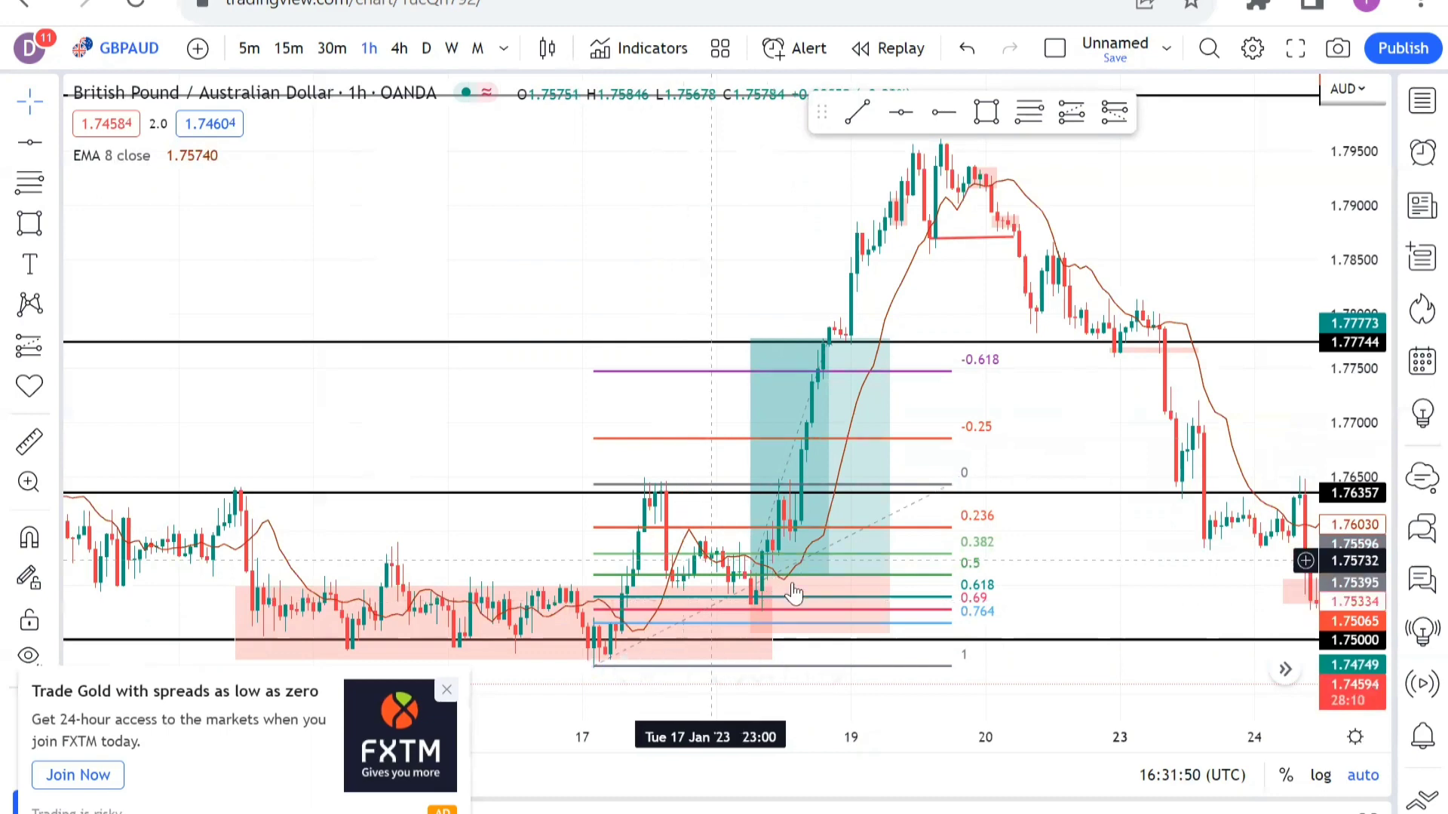
click(795, 595)
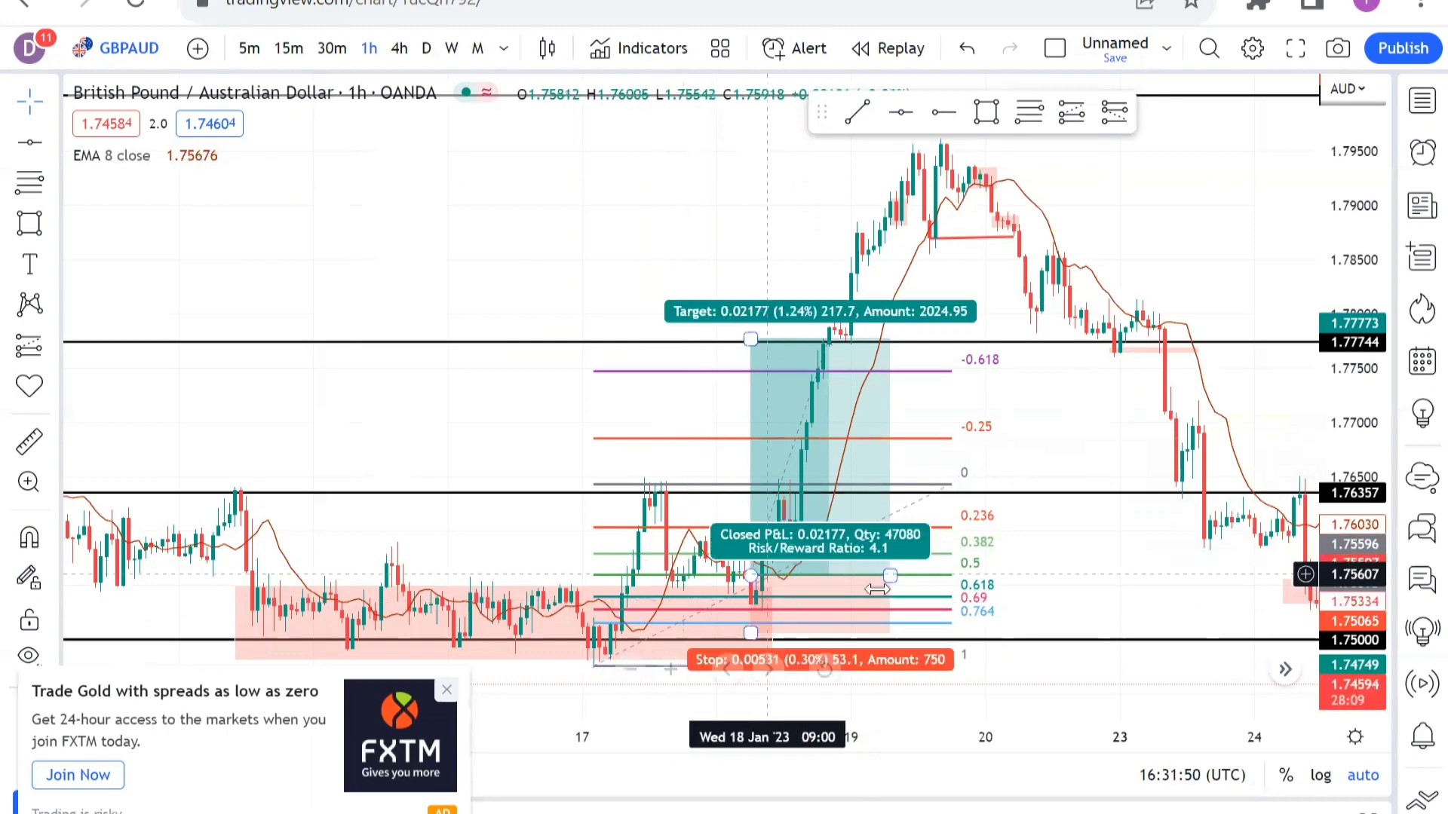
click(727, 607)
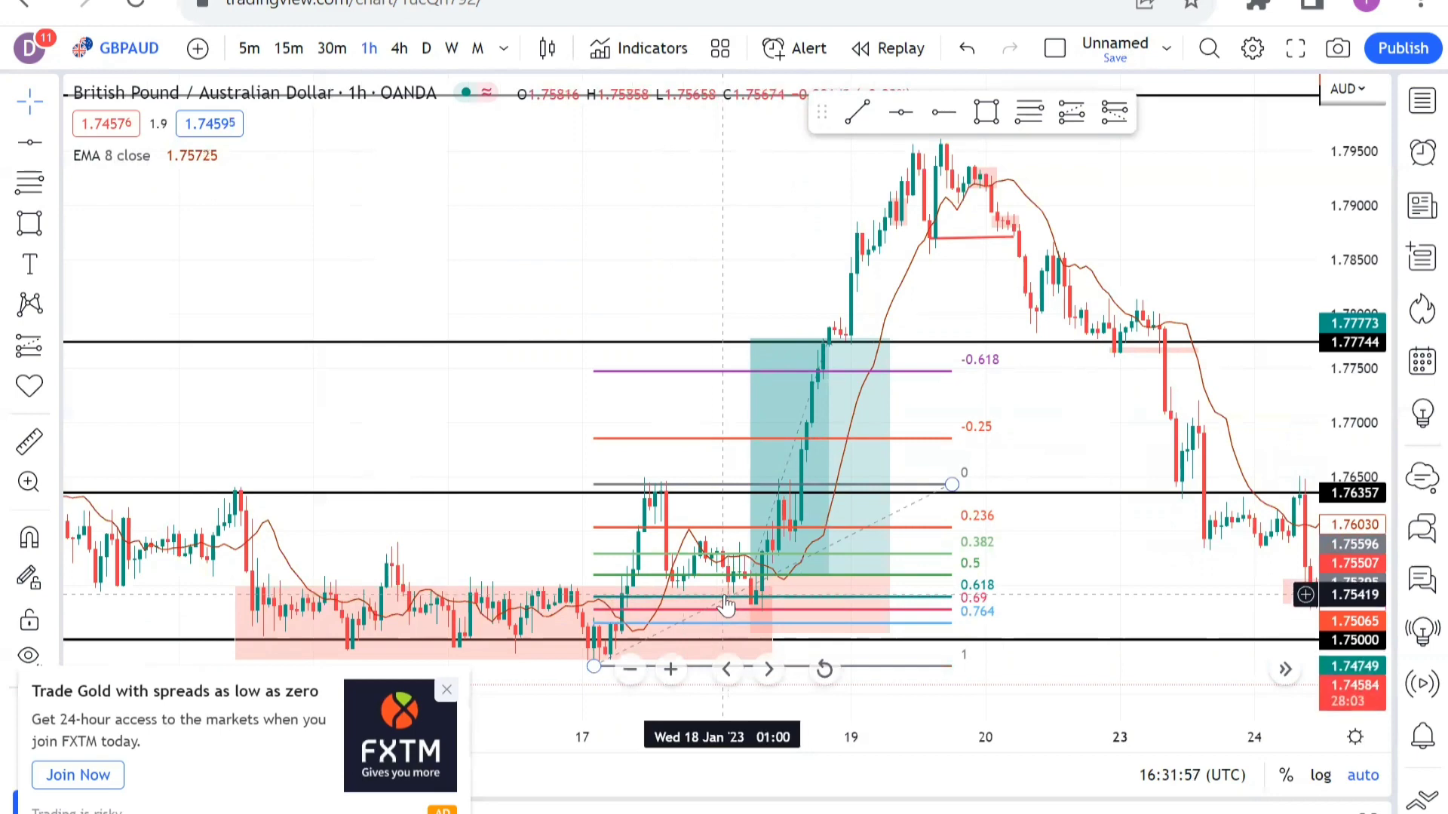
scroll(727, 606, up, 2)
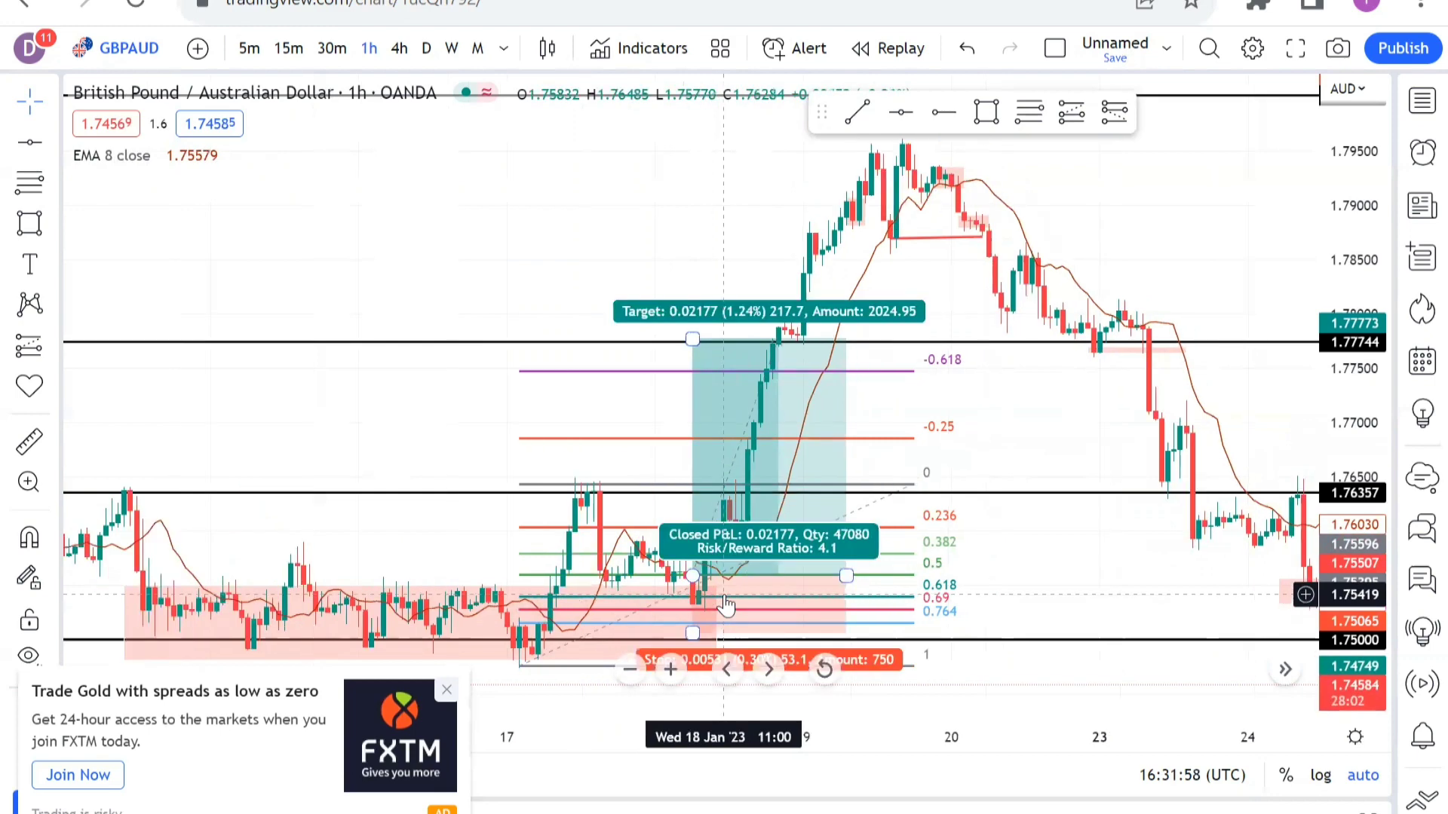
scroll(726, 606, up, 2)
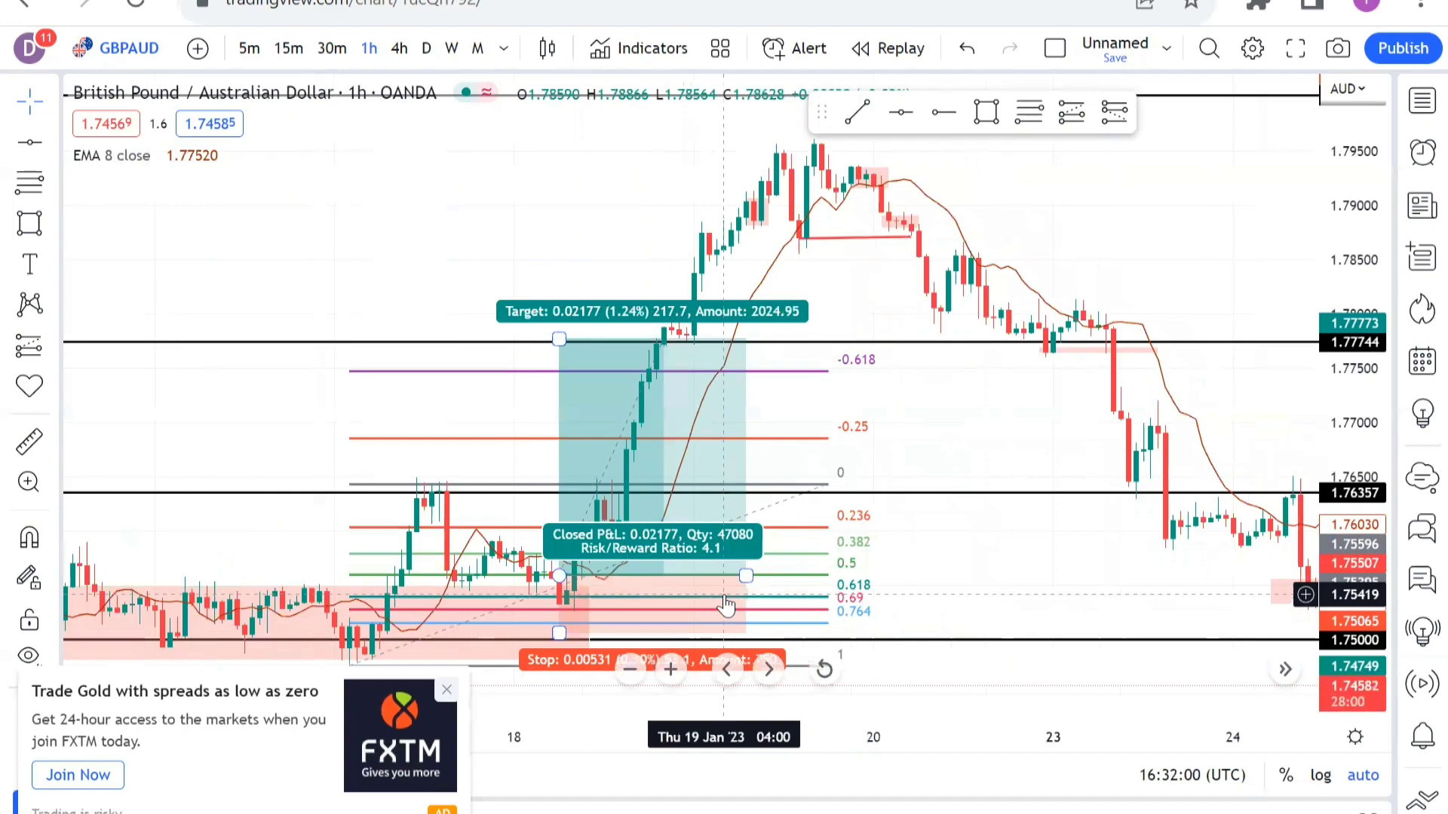